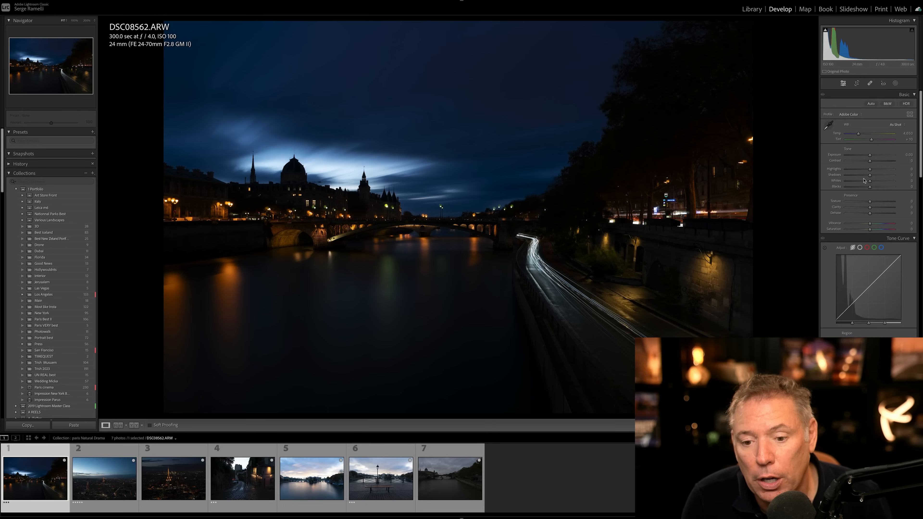
# Step: Set the photo's Highlights to -100, Shadows to +100, Whites to about +72, Blacks to -13 and Exposure to about +0.86
pyautogui.moveTo(871, 175); pyautogui.dragTo(904, 176)
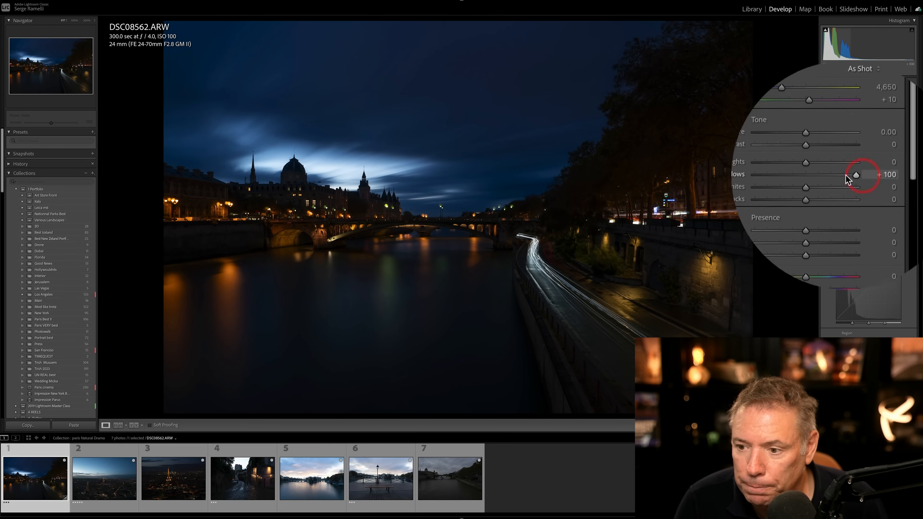
pyautogui.moveTo(817, 167); pyautogui.dragTo(812, 168)
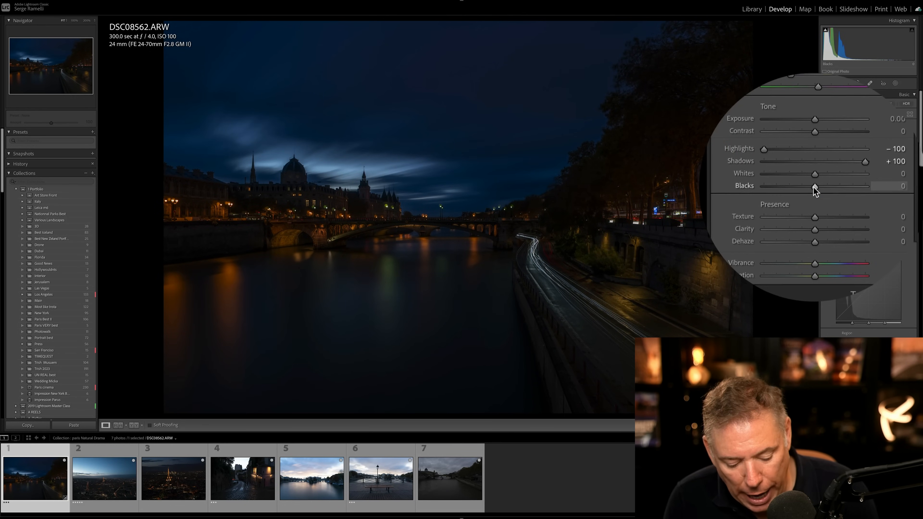
pyautogui.press('alt')
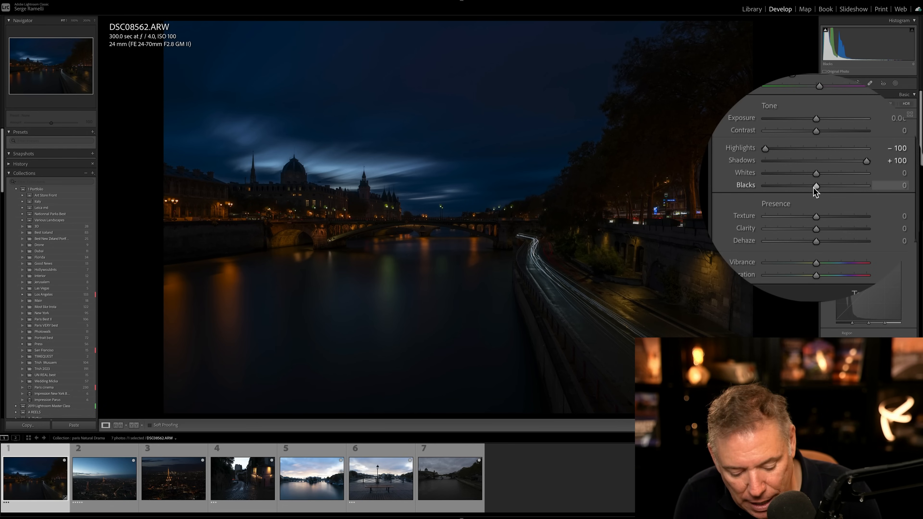
pyautogui.press('alt')
pyautogui.moveTo(813, 188); pyautogui.dragTo(813, 189)
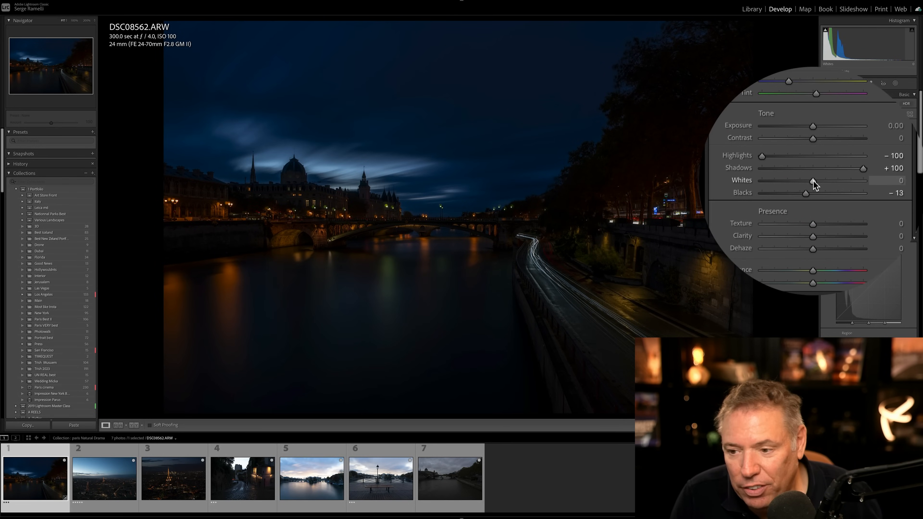
pyautogui.moveTo(813, 180); pyautogui.dragTo(888, 181)
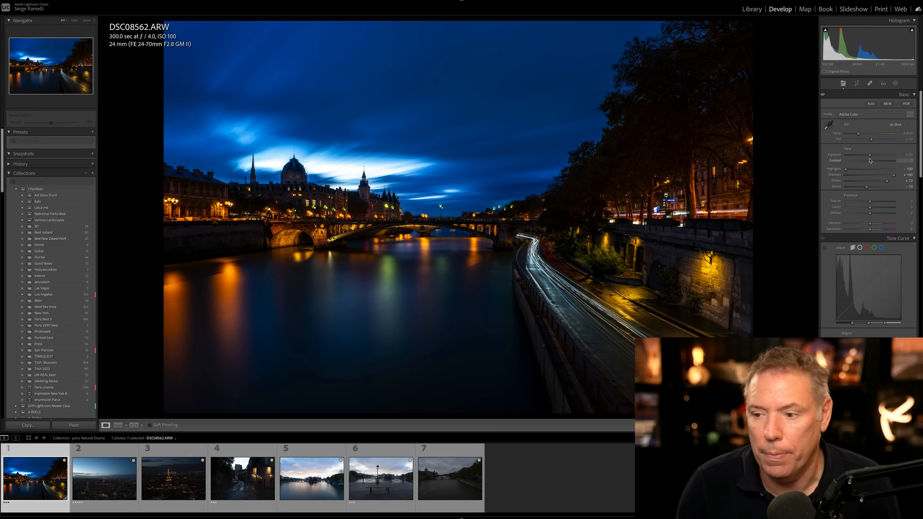
pyautogui.moveTo(869, 155); pyautogui.dragTo(873, 155)
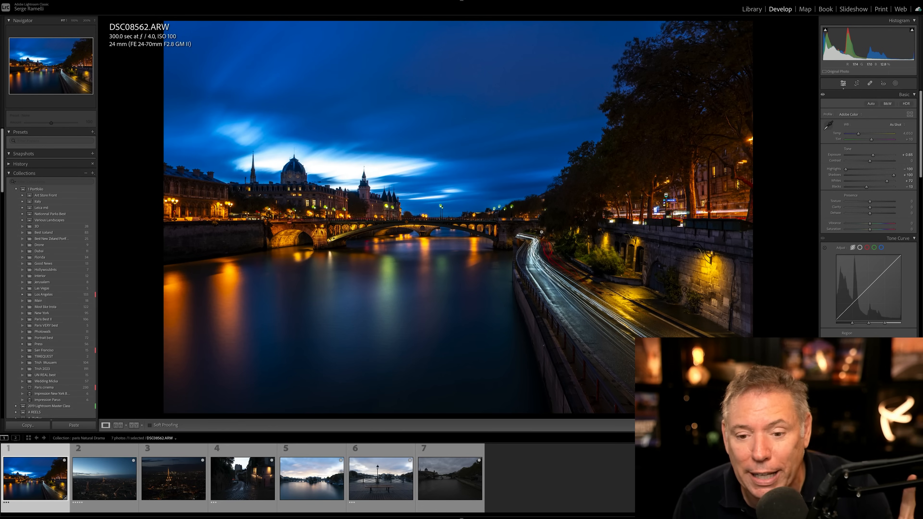
# Step: Examine the bridge, street lamps and road light trails up close, and return to the full photo
pyautogui.click(526, 229)
pyautogui.moveTo(560, 210); pyautogui.dragTo(471, 172)
pyautogui.moveTo(568, 245); pyautogui.dragTo(511, 267)
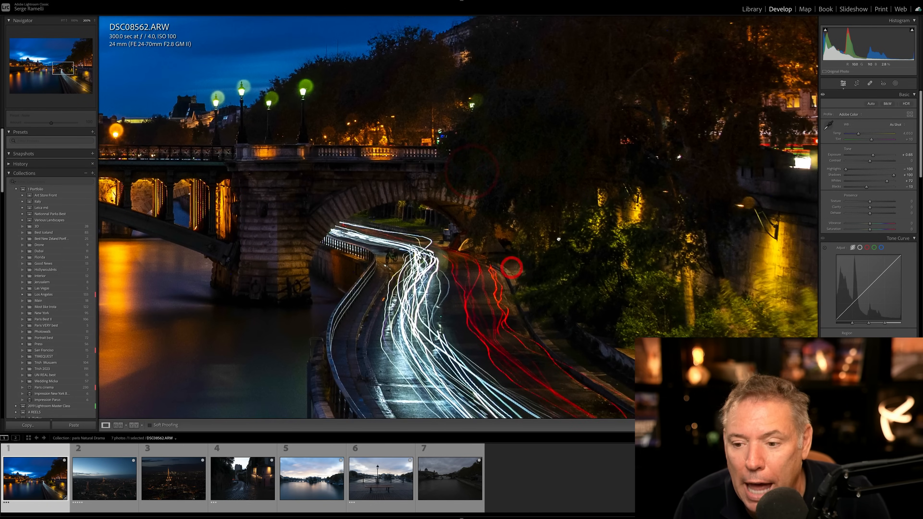
pyautogui.moveTo(556, 227); pyautogui.dragTo(564, 275)
pyautogui.moveTo(429, 225); pyautogui.dragTo(567, 213)
pyautogui.moveTo(364, 212); pyautogui.dragTo(563, 213)
pyautogui.click(464, 207)
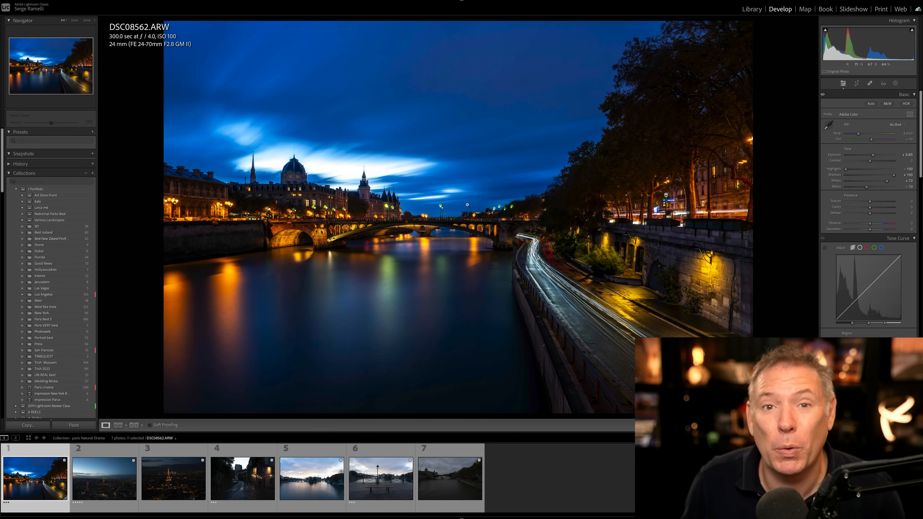
# Step: Brighten the whole photo further by raising the Exposure to about +1.06
pyautogui.moveTo(872, 156); pyautogui.dragTo(874, 155)
pyautogui.moveTo(815, 156); pyautogui.dragTo(817, 157)
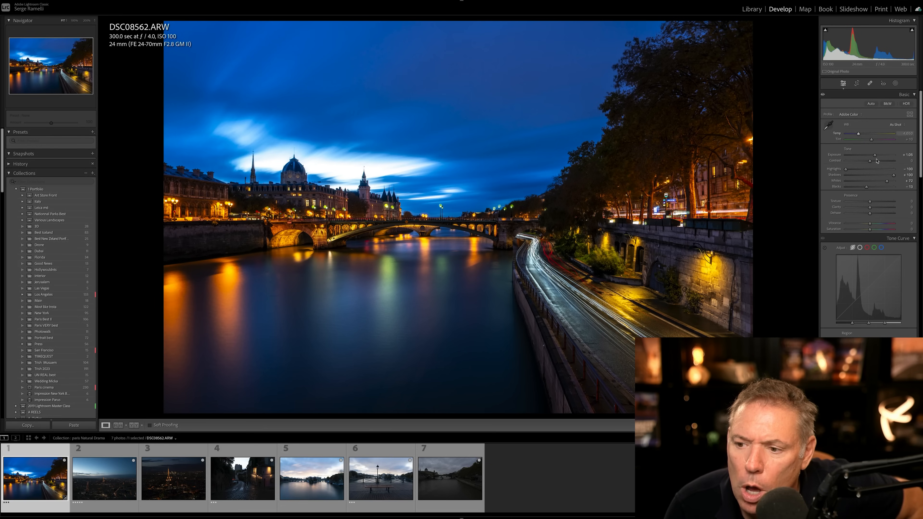
# Step: Try the Auto white balance on the photo, compare it with As Shot, and return to As Shot
pyautogui.click(907, 126)
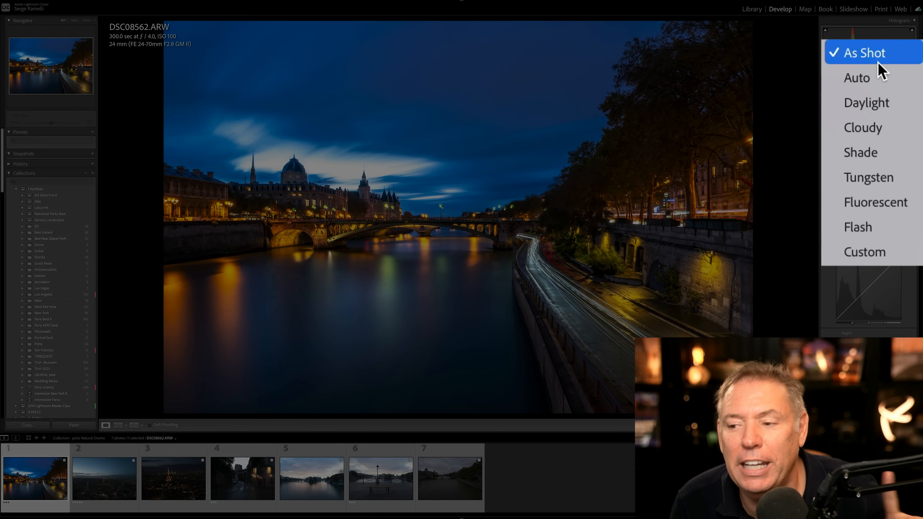
pyautogui.click(859, 87)
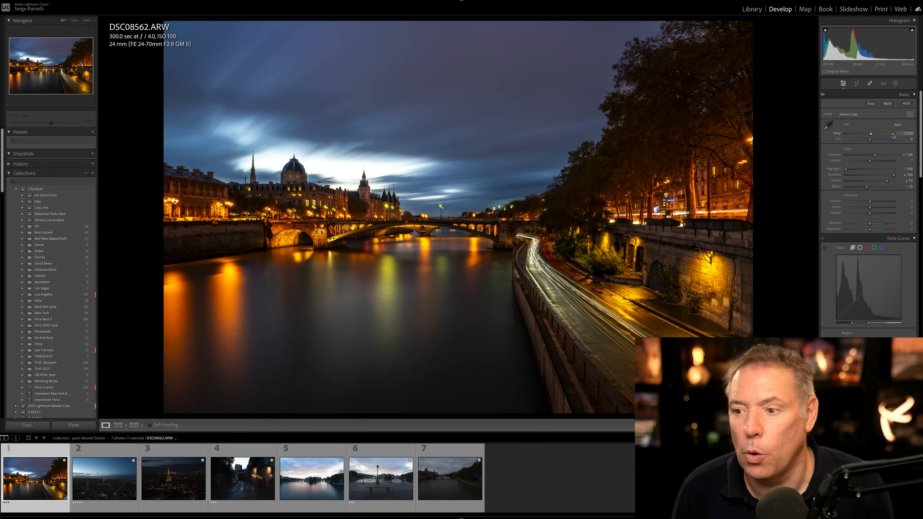
pyautogui.click(898, 124)
pyautogui.click(899, 121)
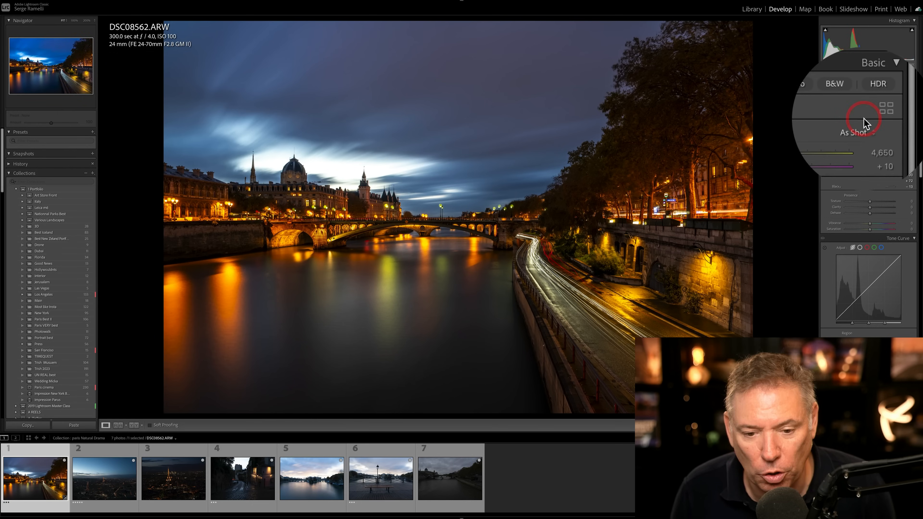
pyautogui.click(862, 128)
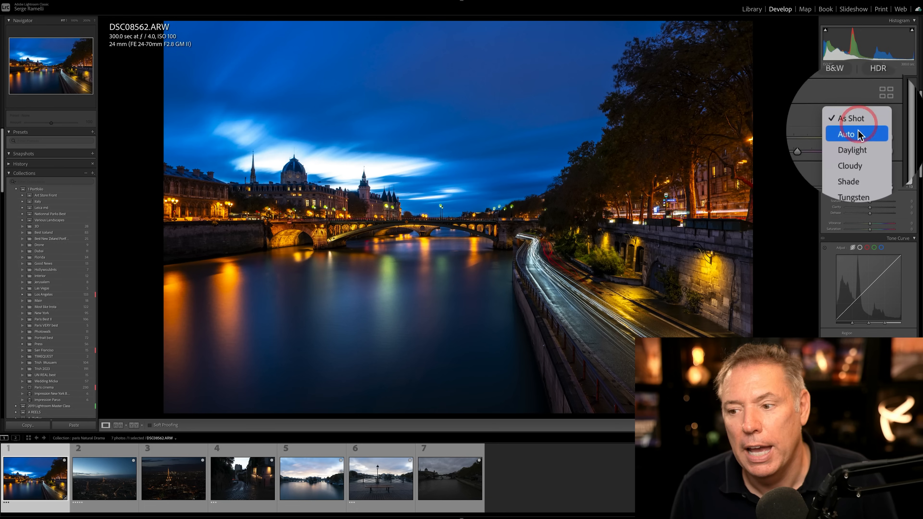
pyautogui.click(858, 135)
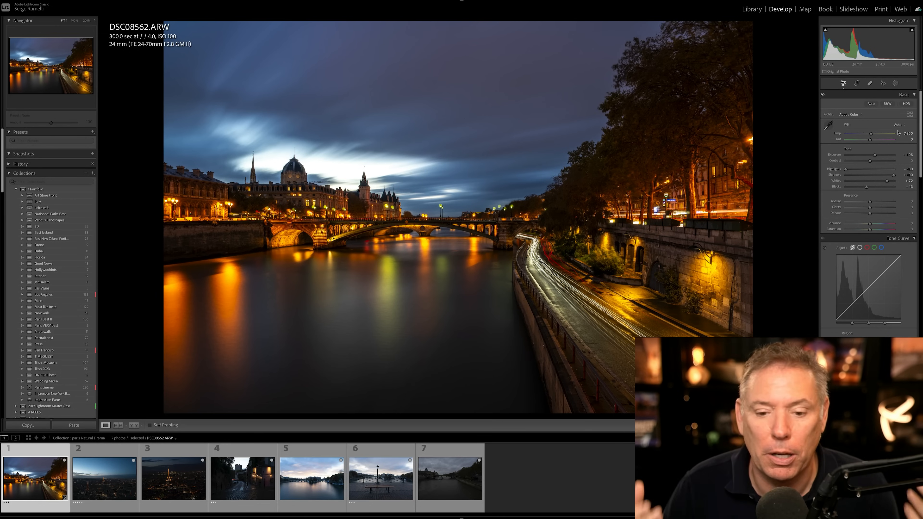
pyautogui.click(898, 125)
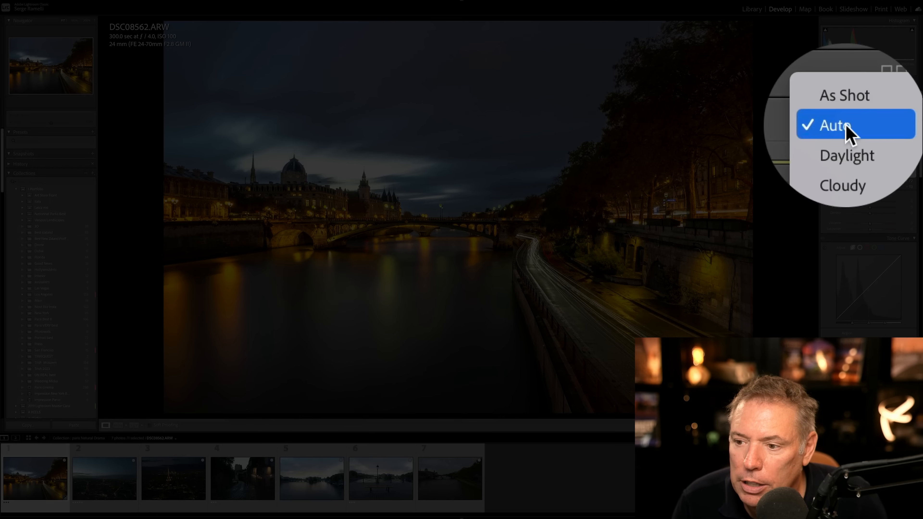
pyautogui.click(897, 118)
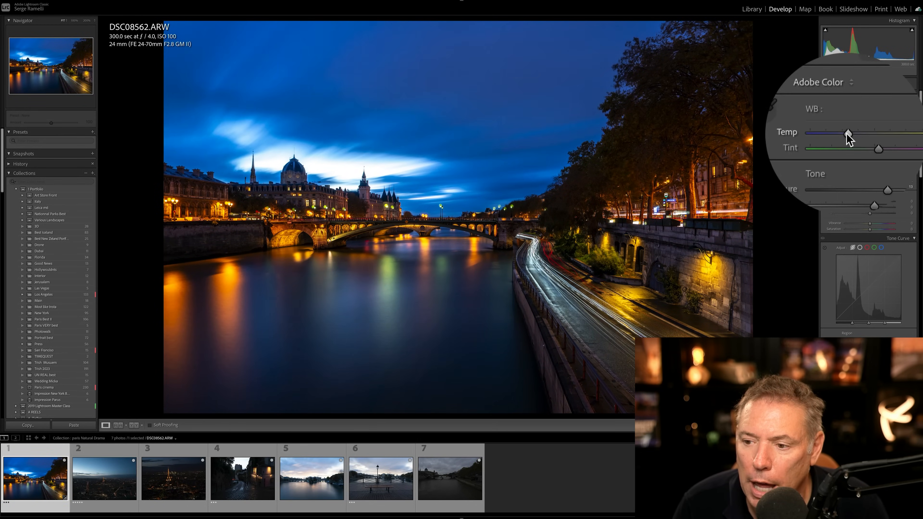
# Step: Set a warmer custom white balance with a Temp of about 6,000 and the Tint shifted towards magenta
pyautogui.moveTo(846, 134)
pyautogui.mouseDown()
pyautogui.moveTo(874, 138)
pyautogui.moveTo(836, 141)
pyautogui.mouseUp()
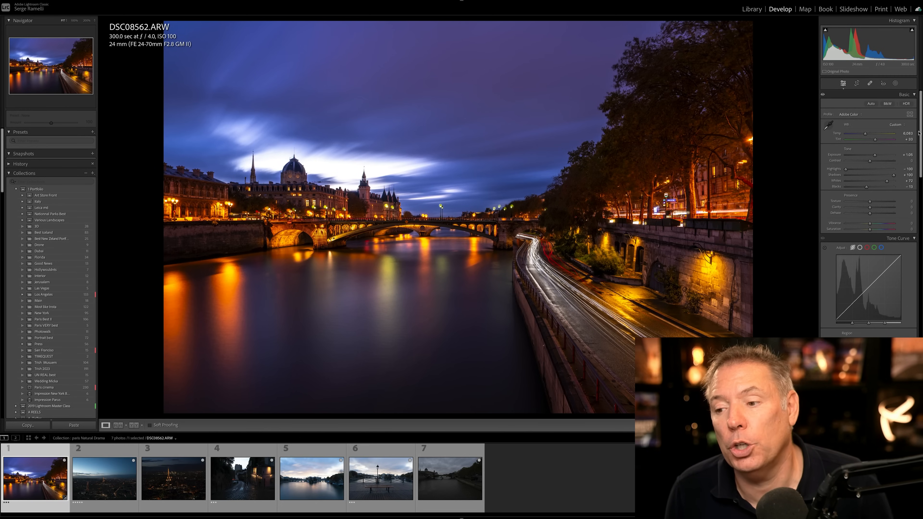
# Step: Sample the blue of the sky above the bridge as a Point Color and shift its hue slightly towards purple
pyautogui.moveTo(920, 133); pyautogui.dragTo(920, 193)
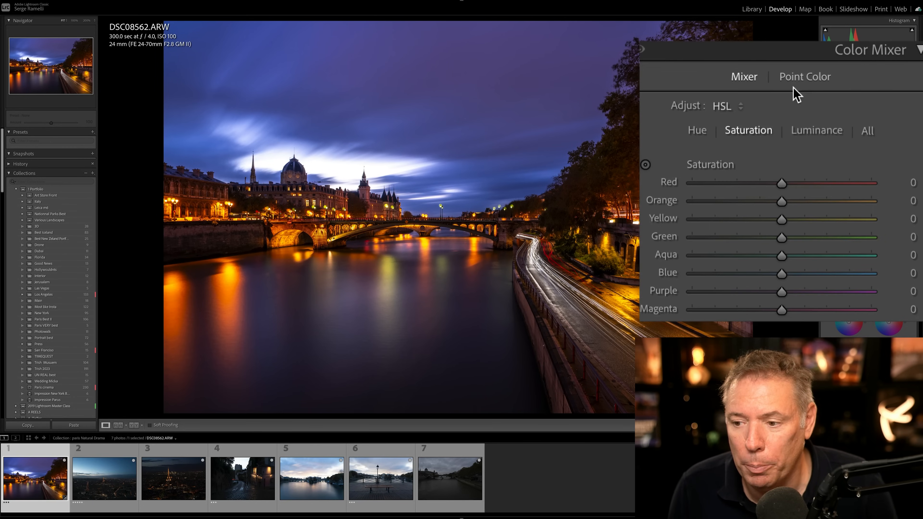
pyautogui.click(874, 147)
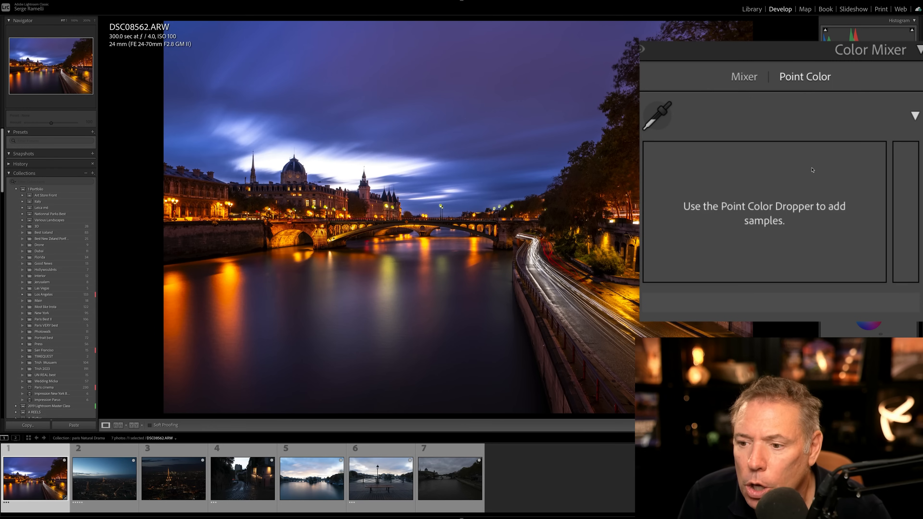
pyautogui.click(656, 125)
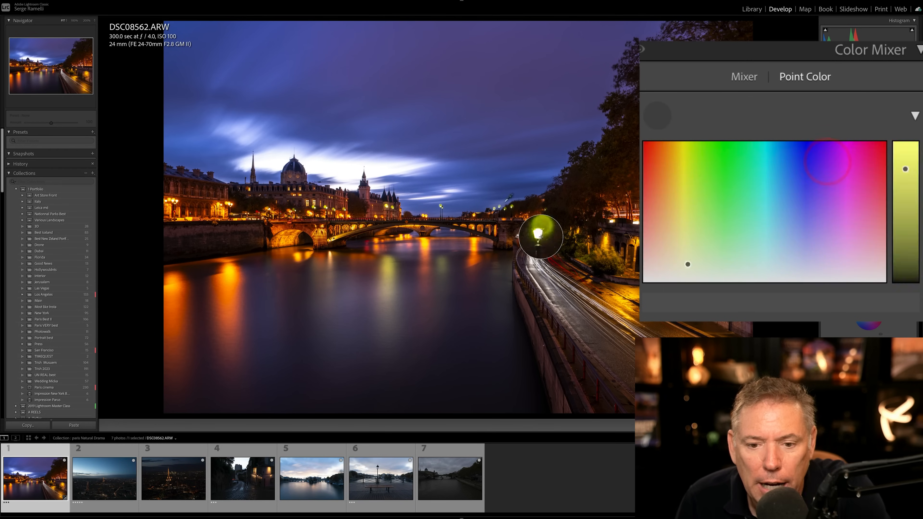
pyautogui.click(468, 201)
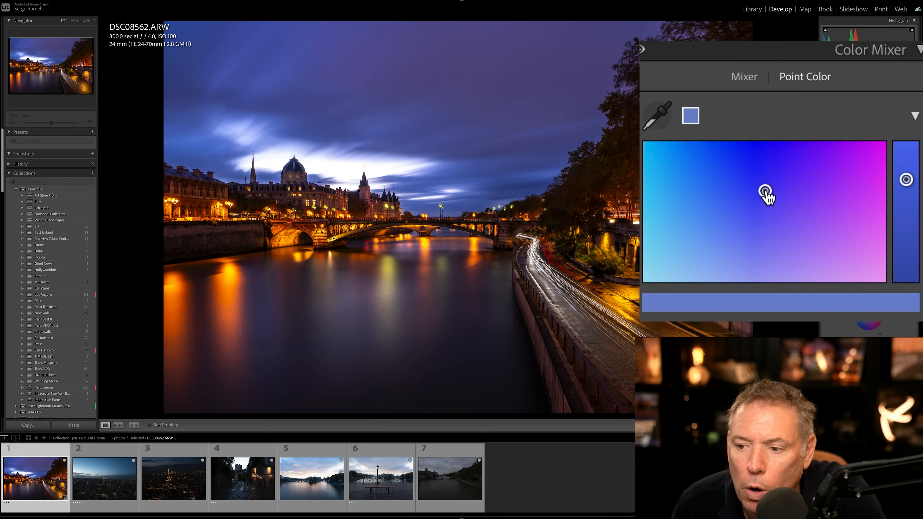
pyautogui.moveTo(765, 192); pyautogui.dragTo(784, 194)
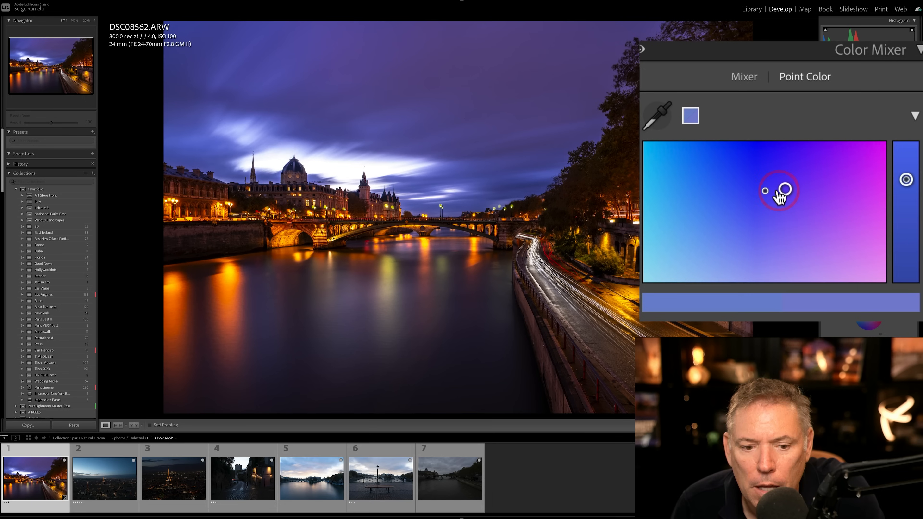
# Step: Sample the orange light under the bridge arch as a second Point Color and shift its hue slightly towards red
pyautogui.click(656, 116)
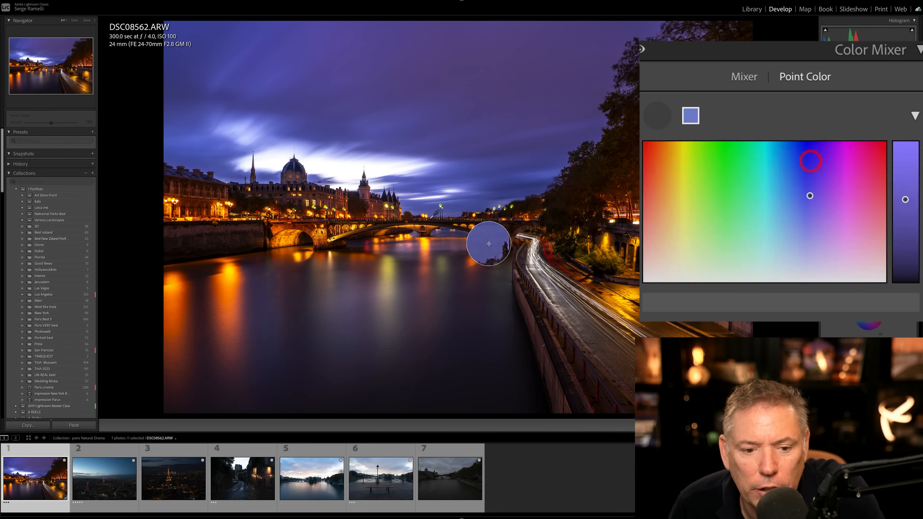
pyautogui.click(286, 239)
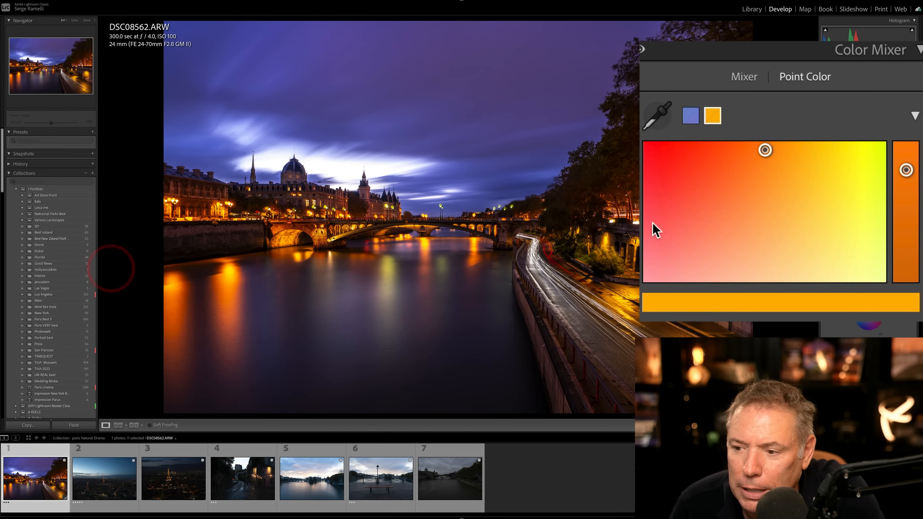
pyautogui.moveTo(766, 152)
pyautogui.mouseDown()
pyautogui.moveTo(754, 158)
pyautogui.moveTo(761, 157)
pyautogui.mouseUp()
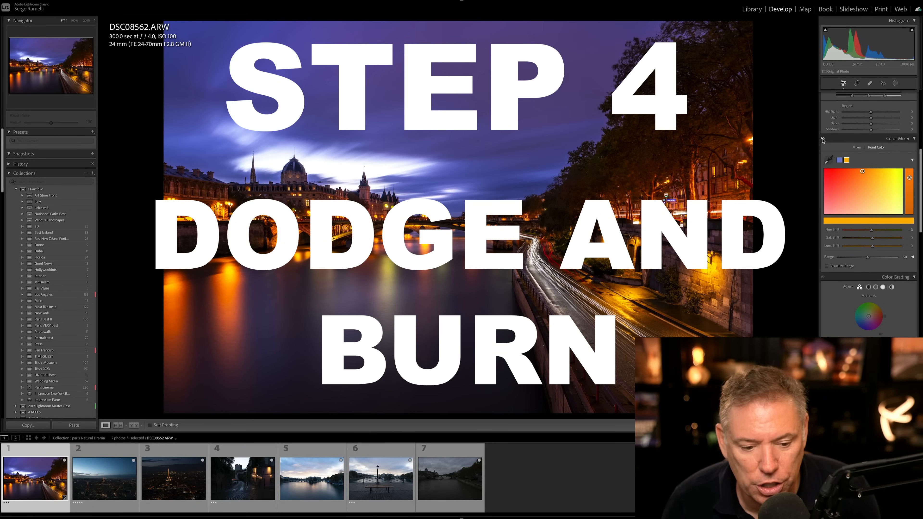
# Step: Crop the photo to a 16 x 9 aspect ratio, positioned to trim the top of the sky and keep the bottom edge
pyautogui.click(921, 130)
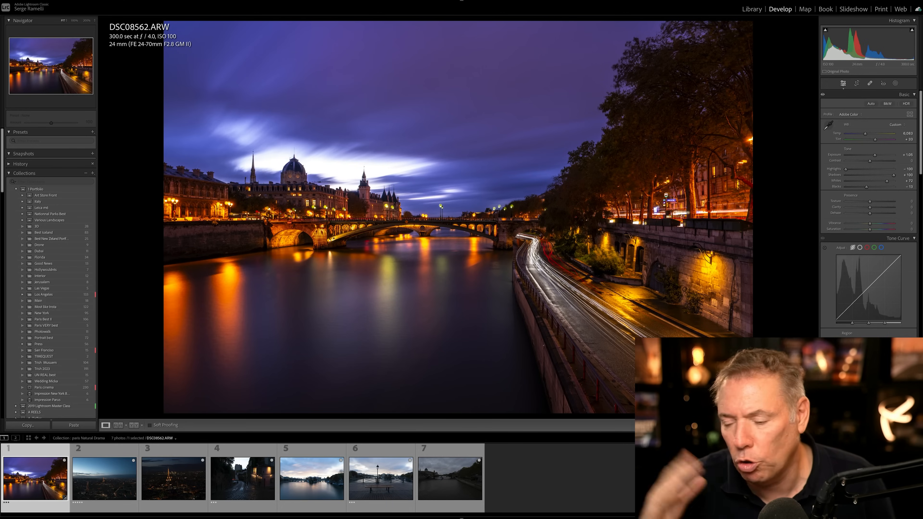
pyautogui.click(856, 84)
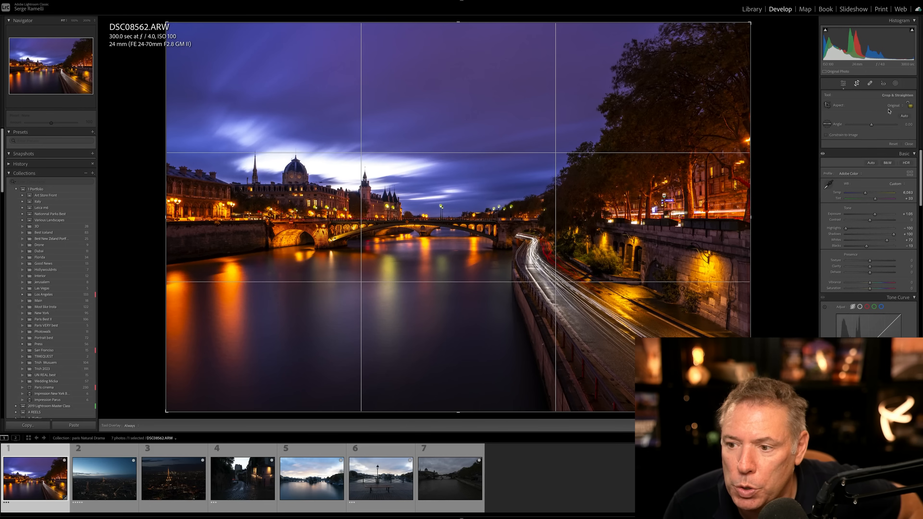
pyautogui.click(889, 111)
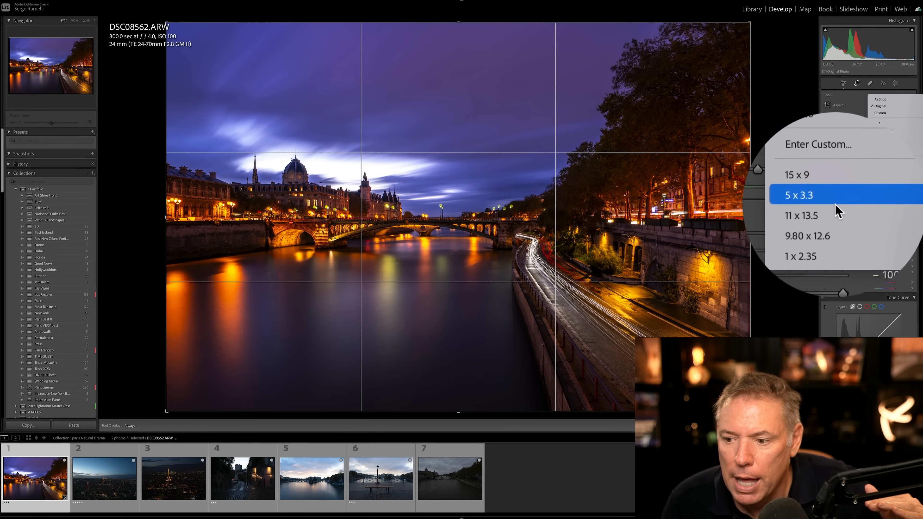
pyautogui.click(890, 164)
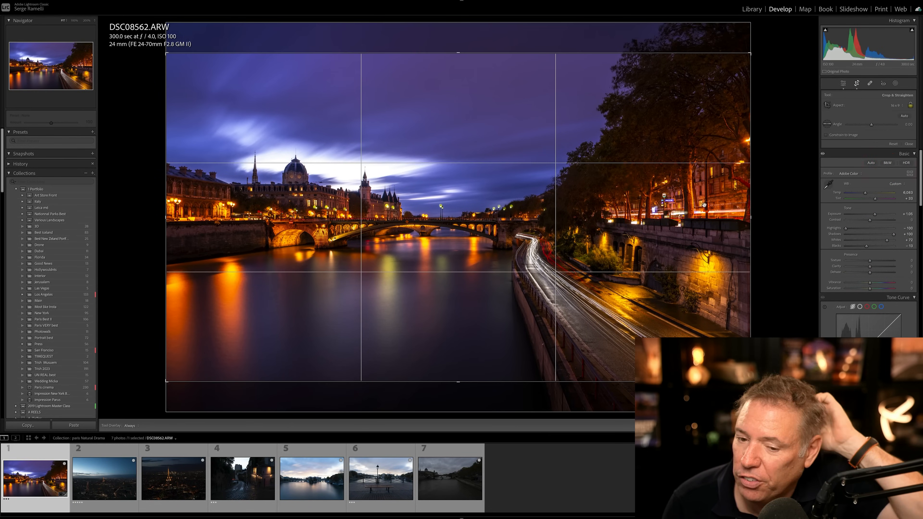
pyautogui.moveTo(581, 220); pyautogui.dragTo(583, 176)
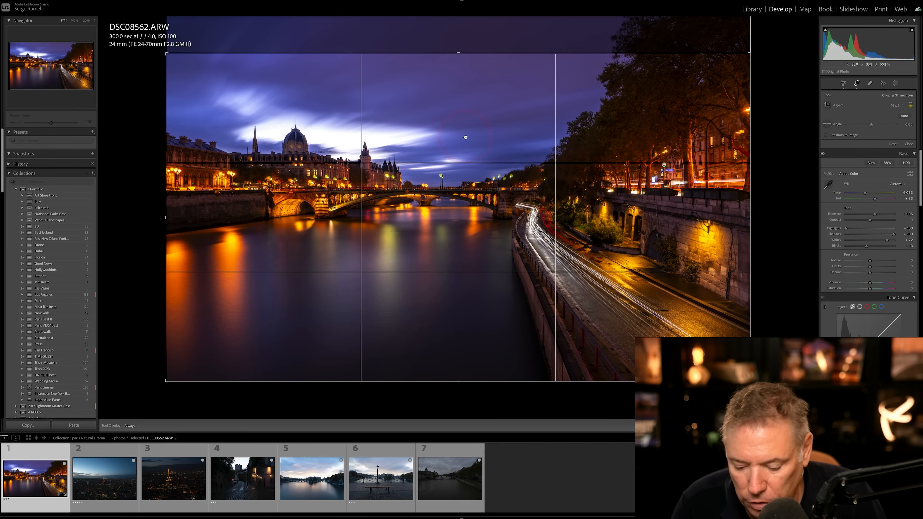
pyautogui.press('Return')
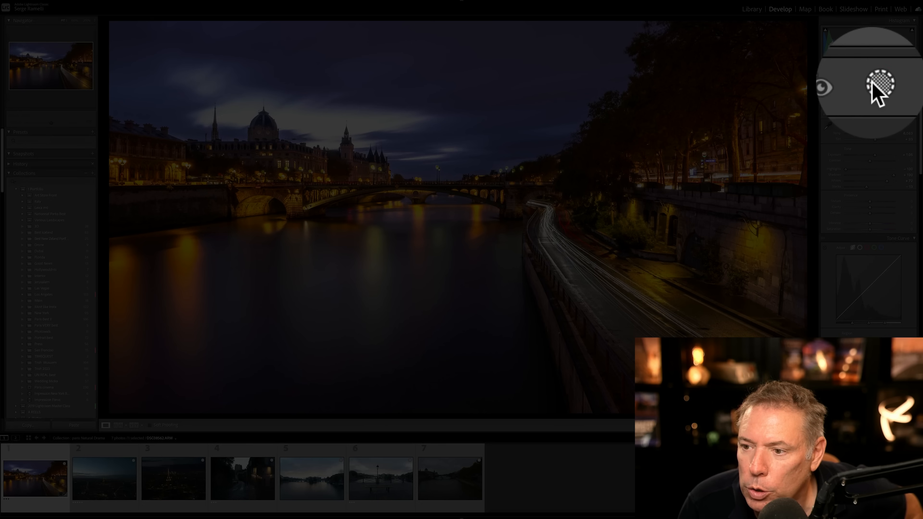
# Step: Add a linear gradient mask rising over the water in the foreground and darken it by slightly lowering its Exposure
pyautogui.click(895, 83)
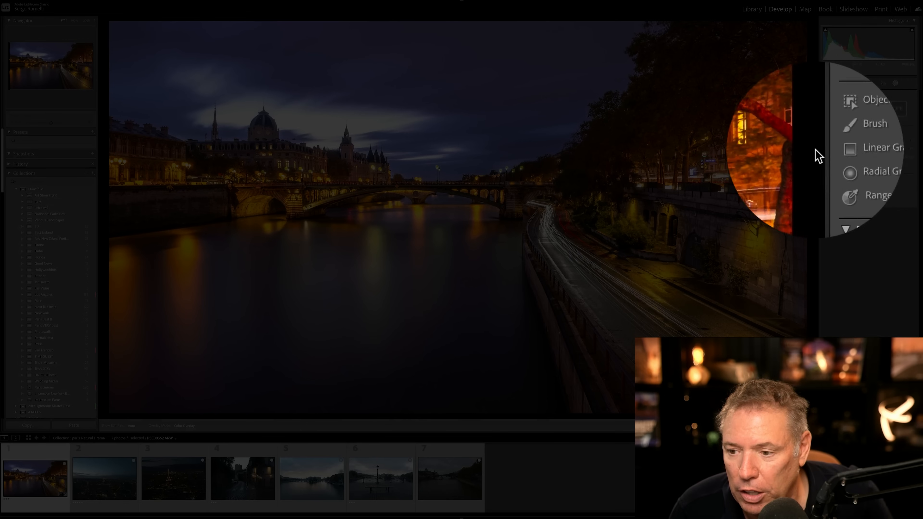
pyautogui.click(846, 150)
pyautogui.moveTo(457, 386); pyautogui.dragTo(463, 257)
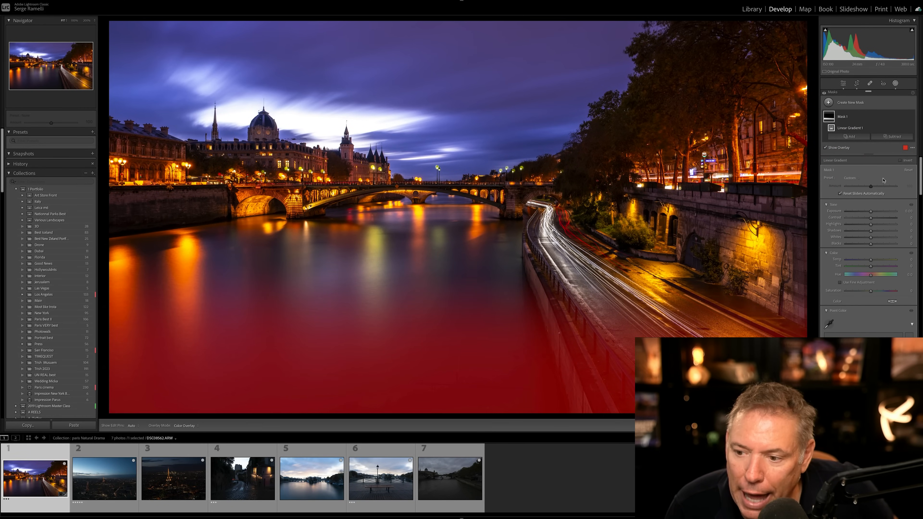
pyautogui.moveTo(871, 212); pyautogui.dragTo(870, 213)
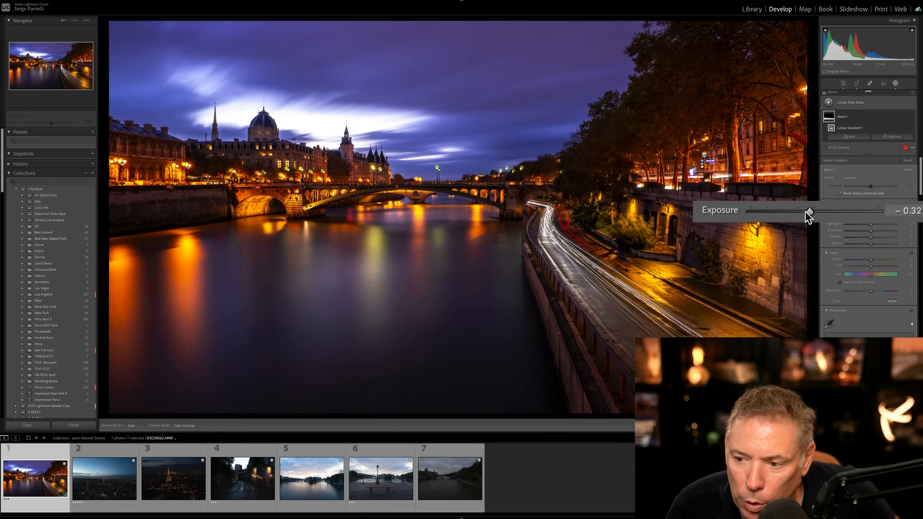
pyautogui.moveTo(805, 212); pyautogui.dragTo(801, 213)
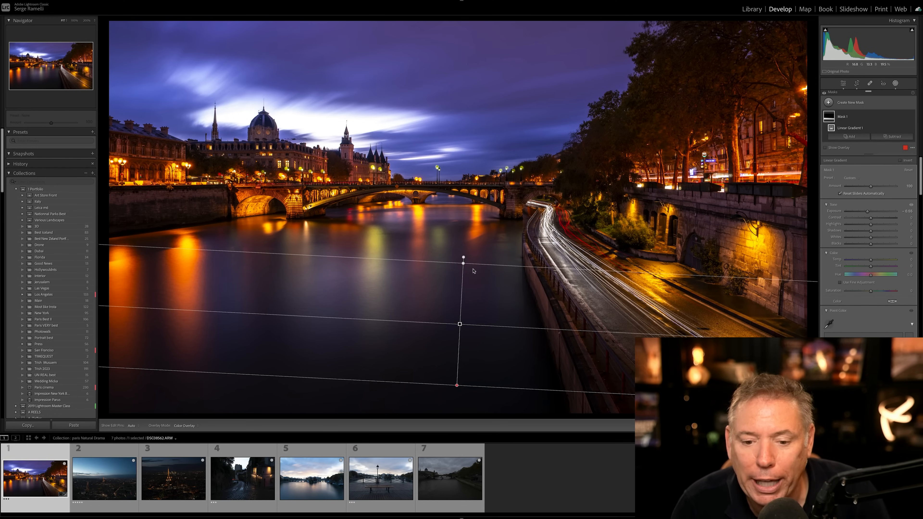
# Step: Set the foreground water gradient's Exposure to about -1.65 and reposition the gradient lower, near the photo's bottom edge
pyautogui.moveTo(464, 264); pyautogui.dragTo(459, 354)
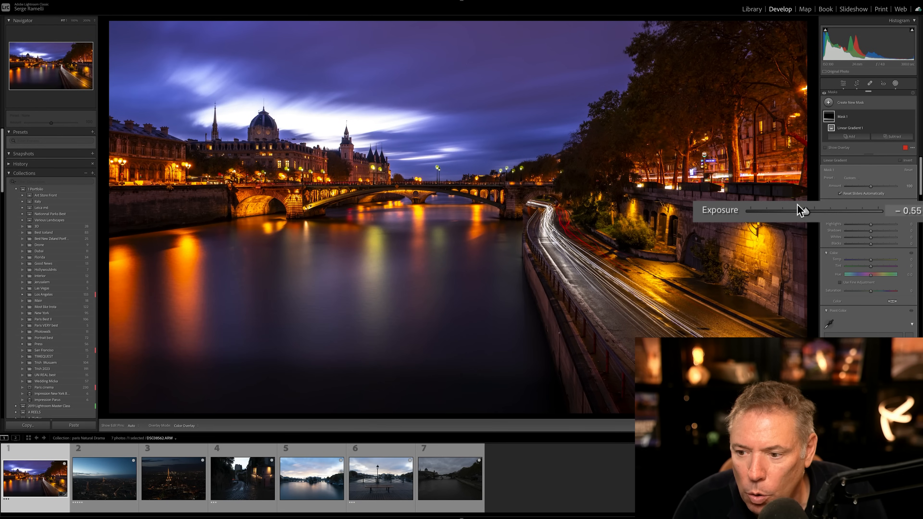
pyautogui.moveTo(803, 211); pyautogui.dragTo(783, 219)
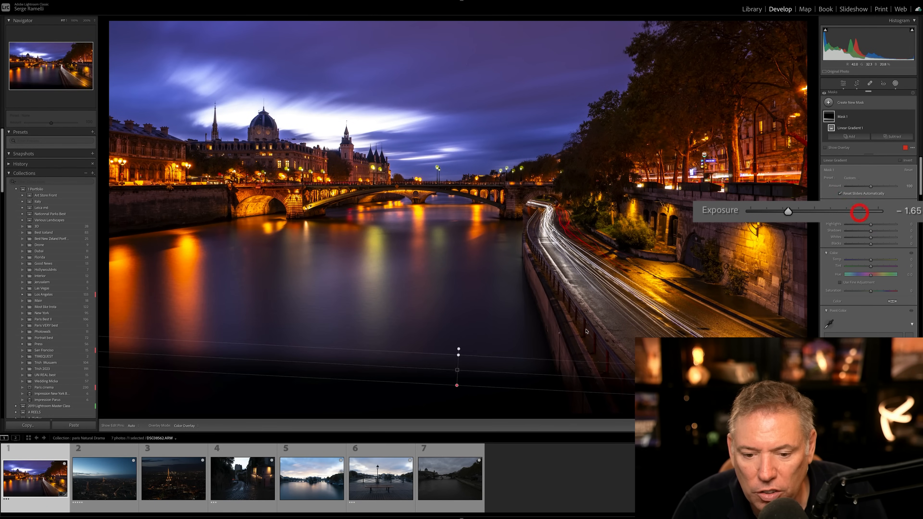
pyautogui.moveTo(458, 355); pyautogui.dragTo(464, 238)
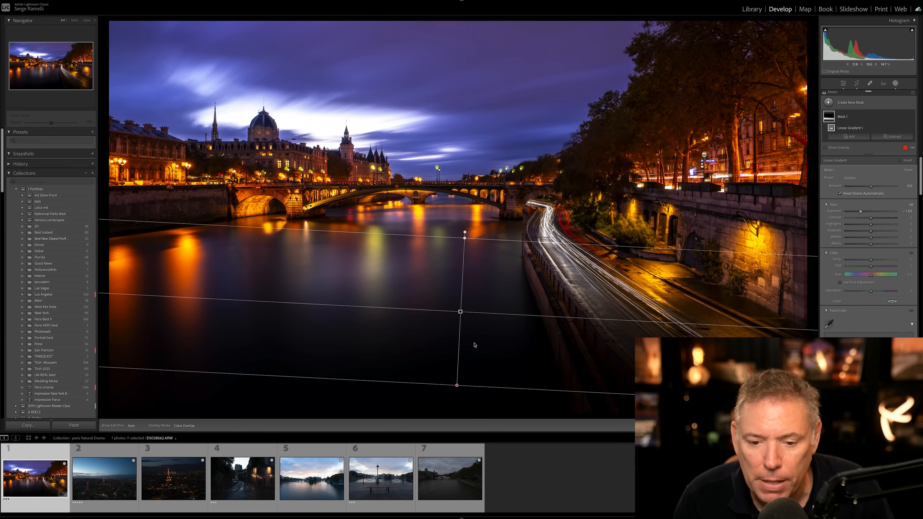
pyautogui.moveTo(460, 312); pyautogui.dragTo(382, 382)
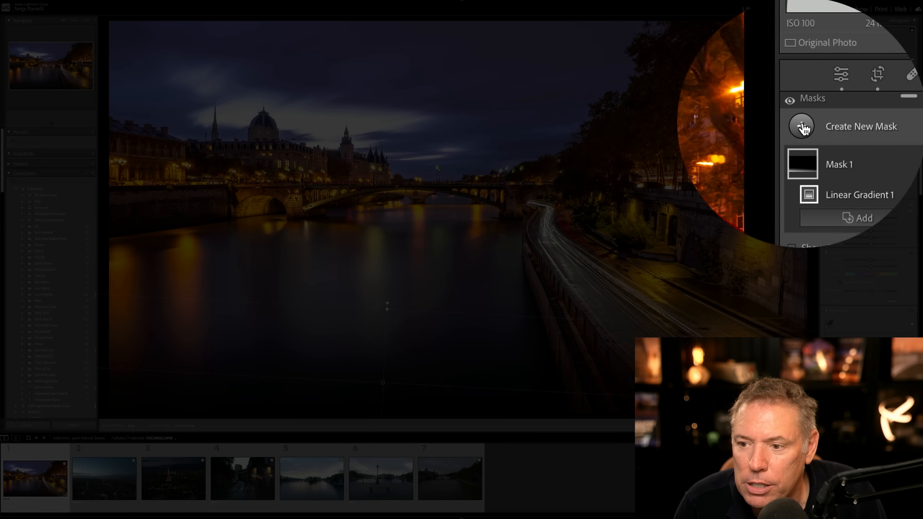
# Step: Add a second linear gradient mask descending from the top of the sky and slightly lower its Exposure
pyautogui.click(829, 102)
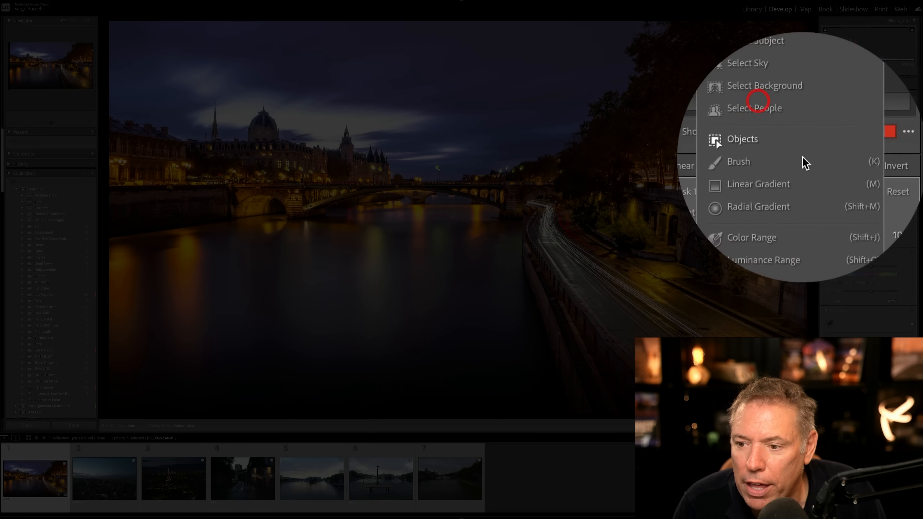
pyautogui.click(861, 173)
pyautogui.moveTo(332, 35); pyautogui.dragTo(338, 135)
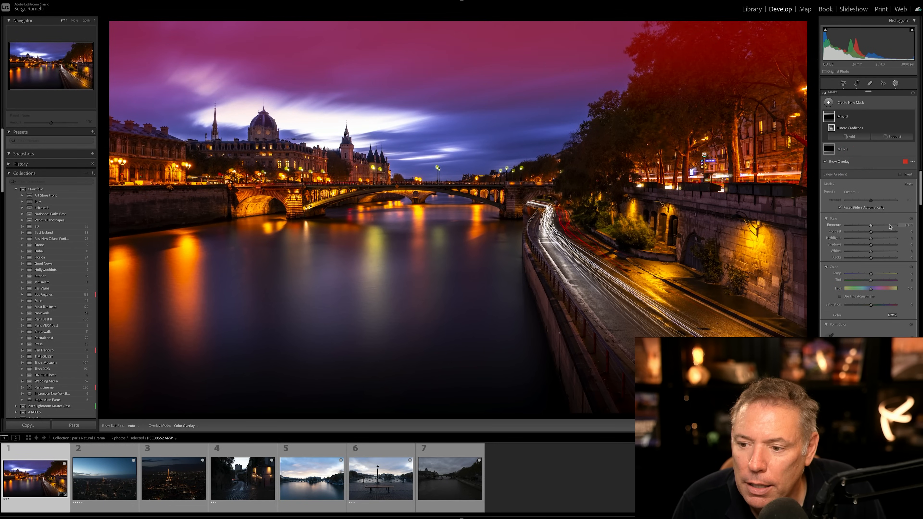
pyautogui.moveTo(872, 227); pyautogui.dragTo(867, 226)
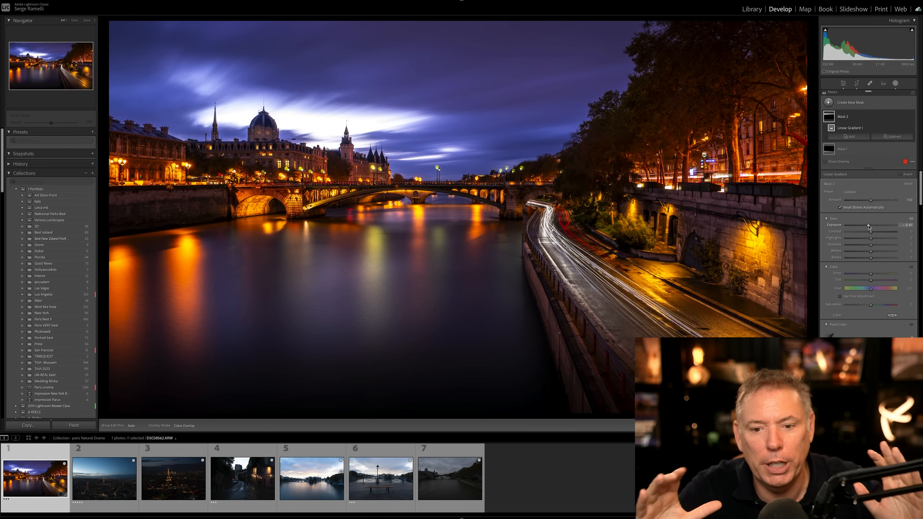
# Step: Add a wide, flat radial gradient mask over the horizon above the bridge and brighten it by raising its Exposure
pyautogui.moveTo(517, 63)
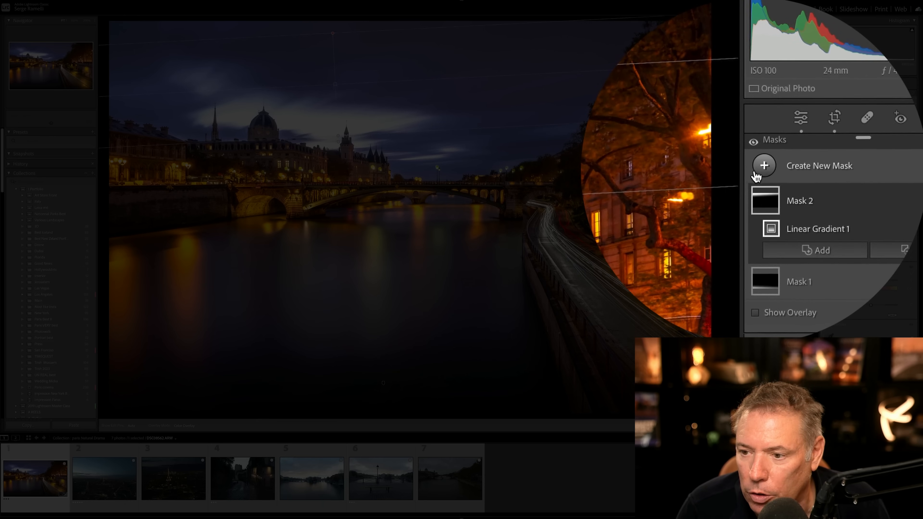
pyautogui.click(840, 106)
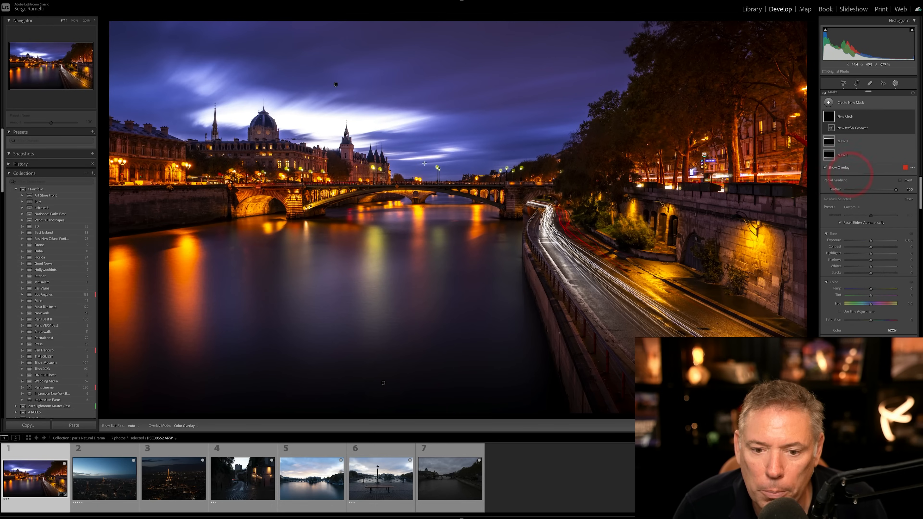
pyautogui.moveTo(416, 160); pyautogui.dragTo(573, 214)
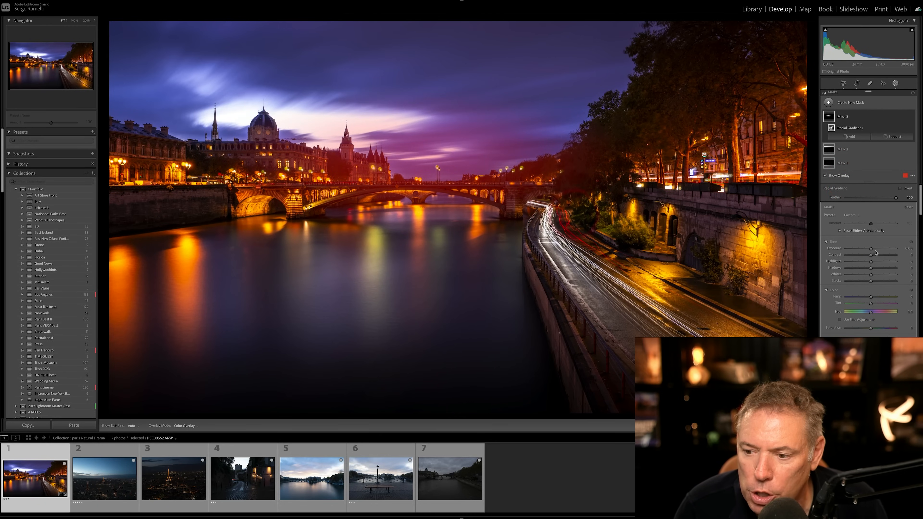
pyautogui.moveTo(872, 250); pyautogui.dragTo(878, 250)
pyautogui.moveTo(416, 160); pyautogui.dragTo(429, 164)
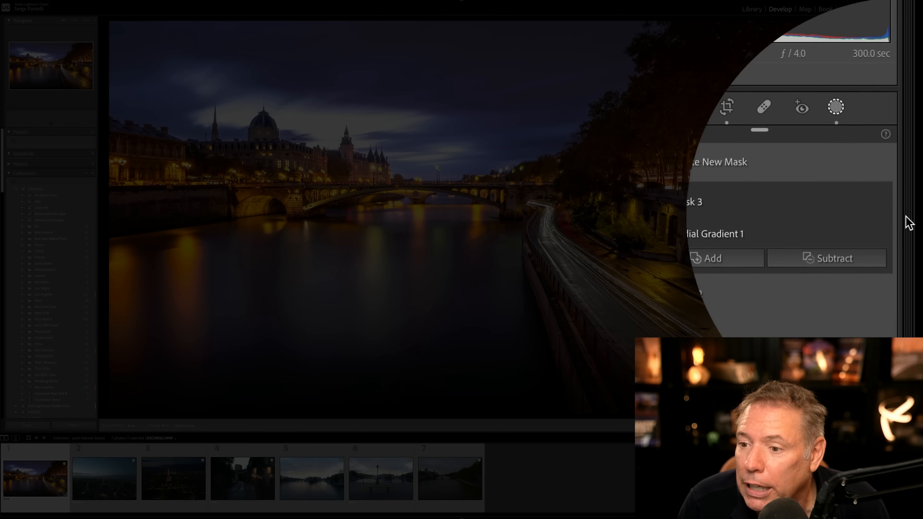
# Step: Intersect the radial gradient mask with a Select Sky selection so it affects only the sky
pyautogui.click(906, 118)
pyautogui.moveTo(832, 222)
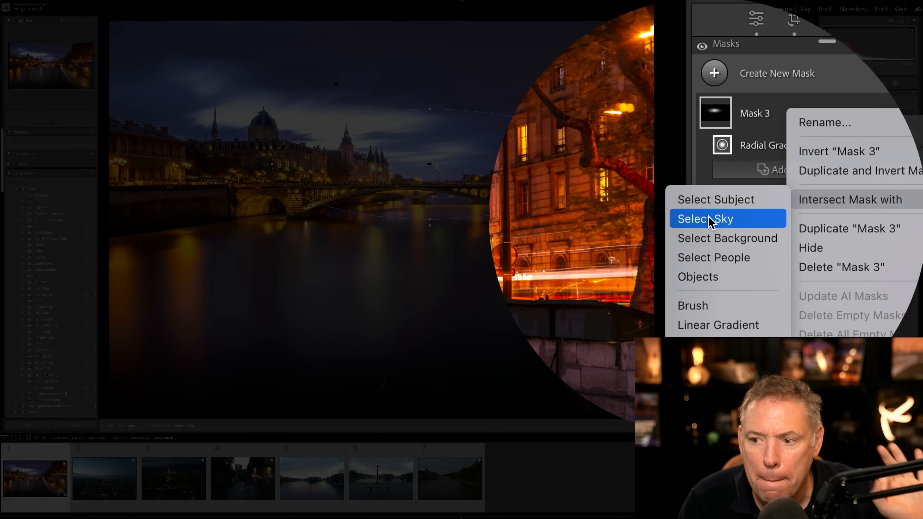
pyautogui.click(709, 221)
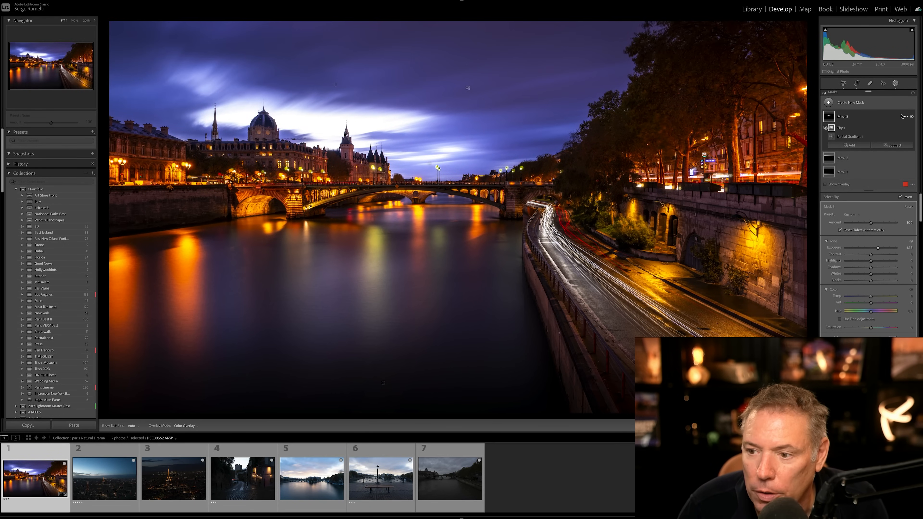
# Step: Compare the photo with and without the radial sky mask by repeatedly hiding and showing it
pyautogui.click(911, 117)
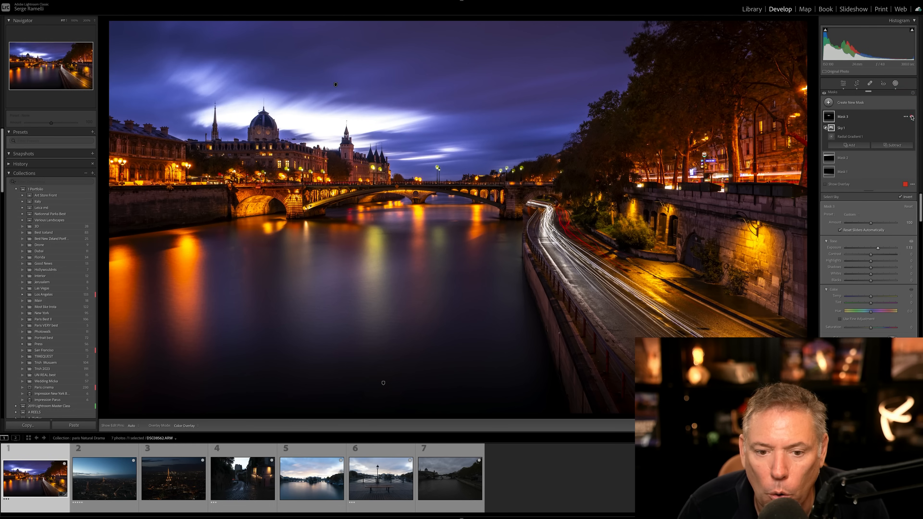
pyautogui.click(911, 117)
pyautogui.click(911, 117)
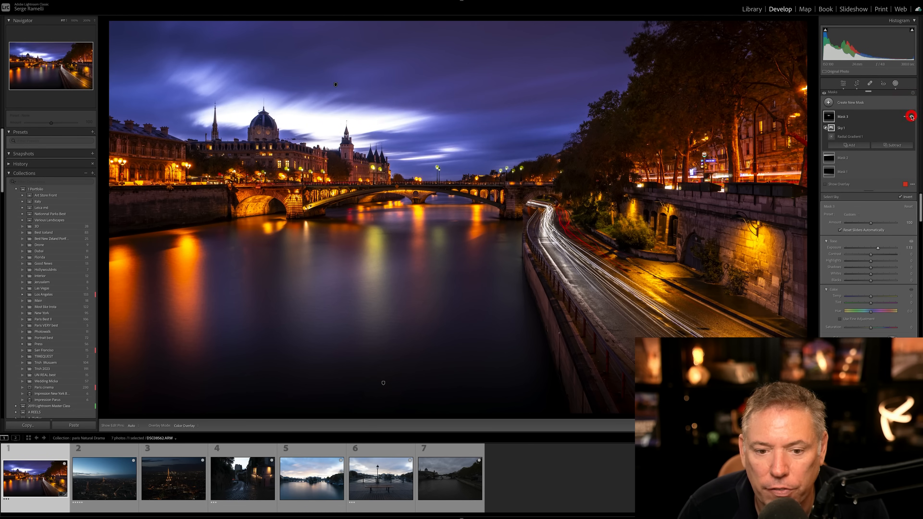
pyautogui.click(911, 117)
pyautogui.click(912, 116)
pyautogui.click(911, 117)
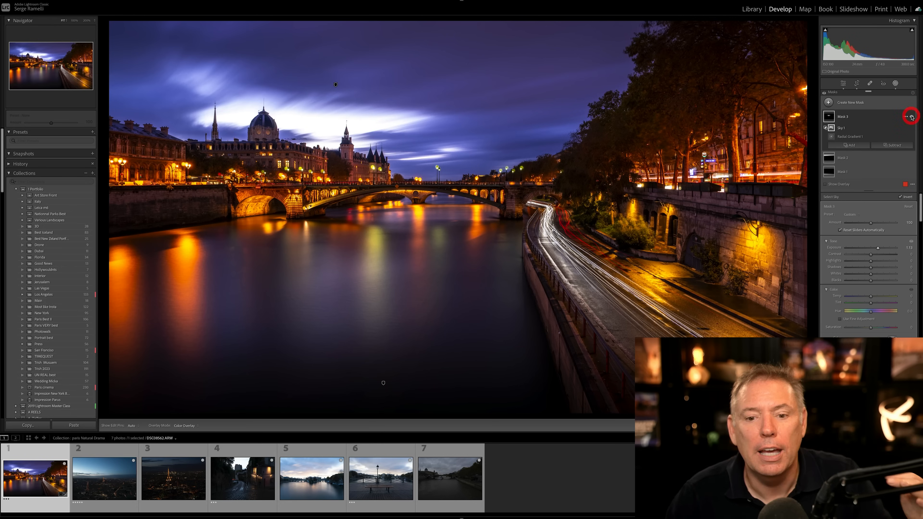
pyautogui.click(911, 117)
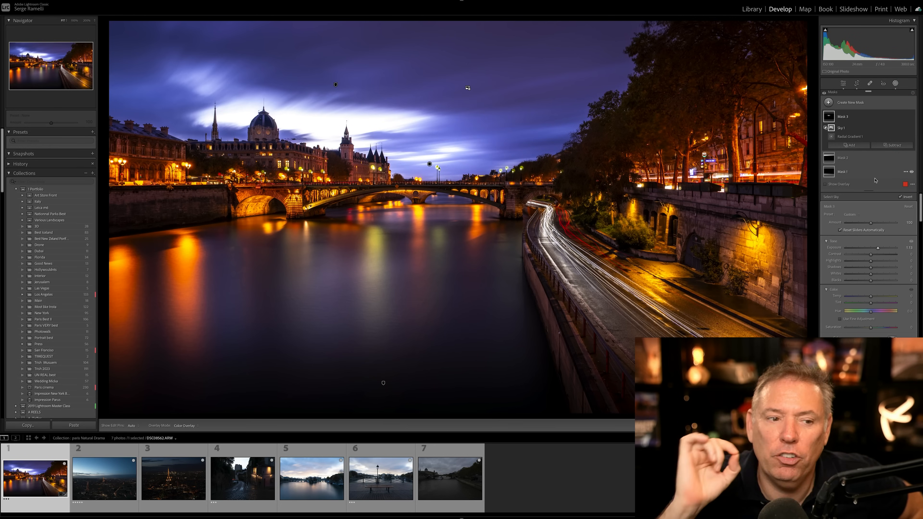
# Step: Create a brush mask with Size 4, Feather 0, raised Exposure and full Flow and Density, and paint a hard-edged test zigzag on the water
pyautogui.click(829, 103)
pyautogui.click(813, 283)
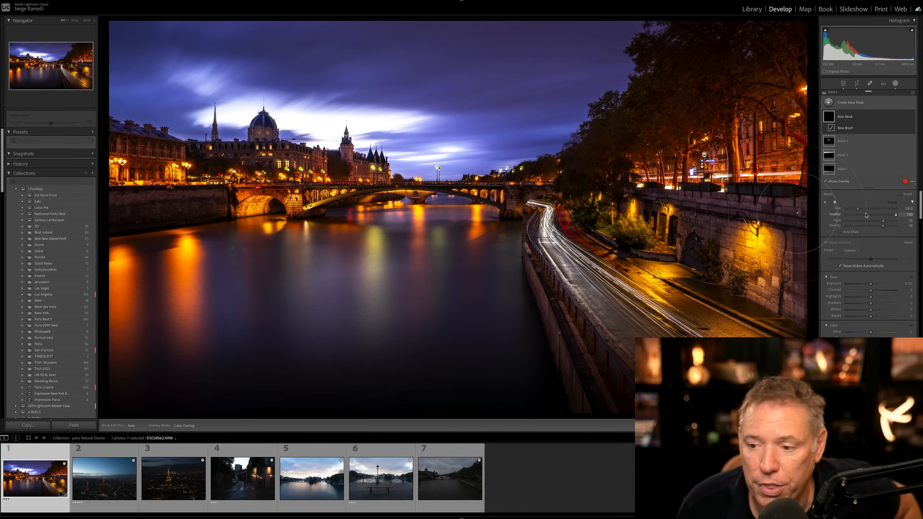
pyautogui.moveTo(878, 214); pyautogui.dragTo(845, 215)
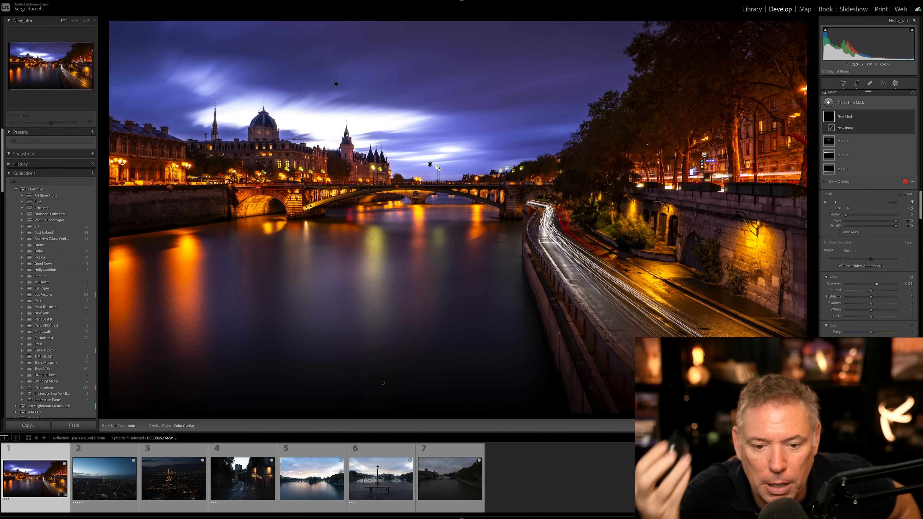
pyautogui.moveTo(296, 249)
pyautogui.mouseDown()
pyautogui.moveTo(401, 235)
pyautogui.moveTo(315, 284)
pyautogui.moveTo(439, 265)
pyautogui.moveTo(359, 316)
pyautogui.moveTo(480, 291)
pyautogui.mouseUp()
pyautogui.press('h')
pyautogui.press('h')
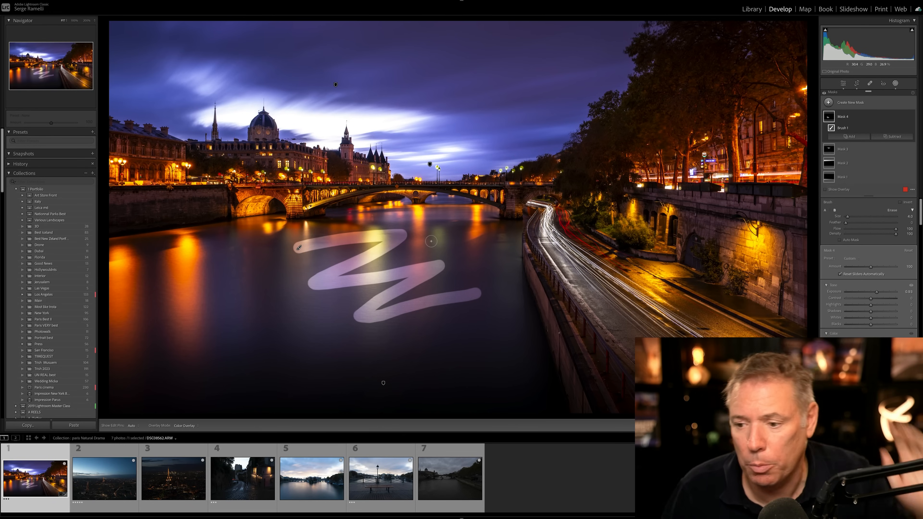
# Step: Set the brush's Feather to 100 and paint a soft-edged test zigzag on the water beside the hard-edged one
pyautogui.moveTo(847, 223); pyautogui.dragTo(908, 224)
pyautogui.press('h')
pyautogui.moveTo(238, 259)
pyautogui.mouseDown()
pyautogui.moveTo(271, 260)
pyautogui.moveTo(256, 278)
pyautogui.moveTo(324, 324)
pyautogui.moveTo(319, 343)
pyautogui.moveTo(377, 353)
pyautogui.moveTo(435, 342)
pyautogui.mouseUp()
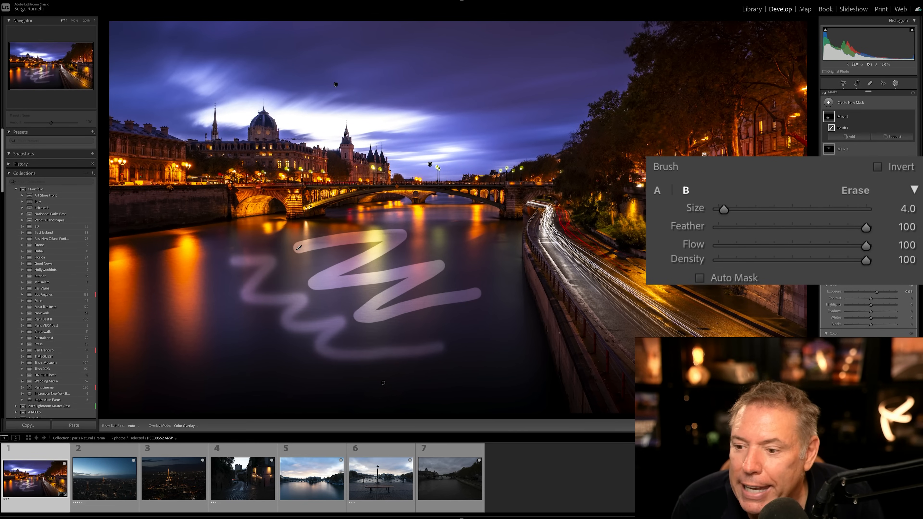
# Step: Set the brush's Flow to 75 and Density to 76, and delete the test strokes after lowering their Exposure
pyautogui.click(828, 246)
pyautogui.click(829, 260)
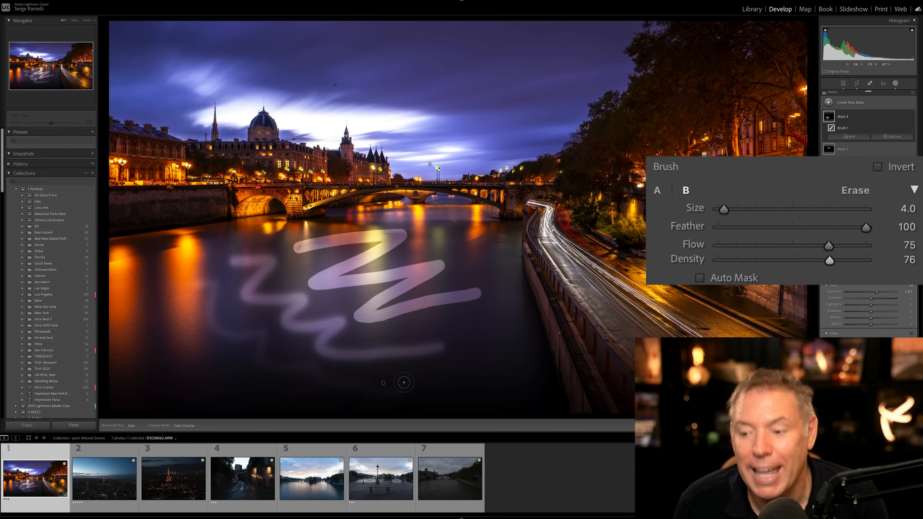
pyautogui.moveTo(876, 292); pyautogui.dragTo(873, 292)
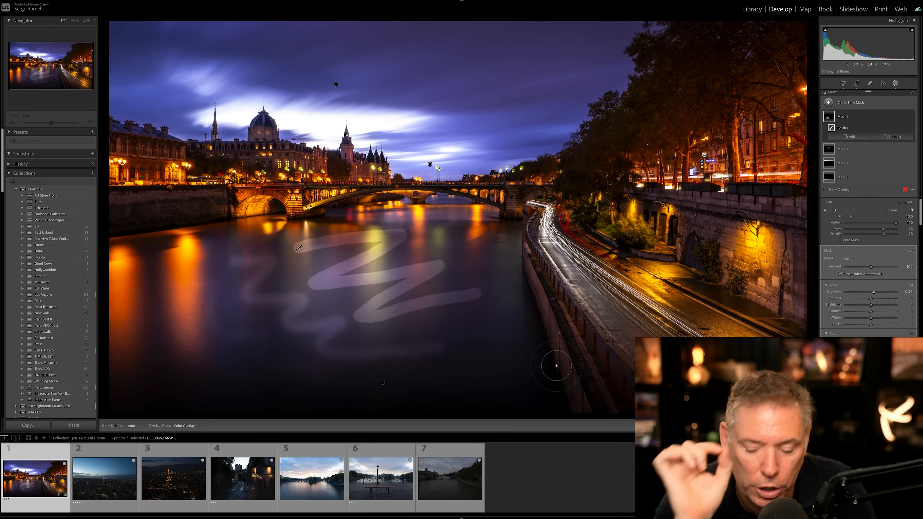
pyautogui.press('BackSpace')
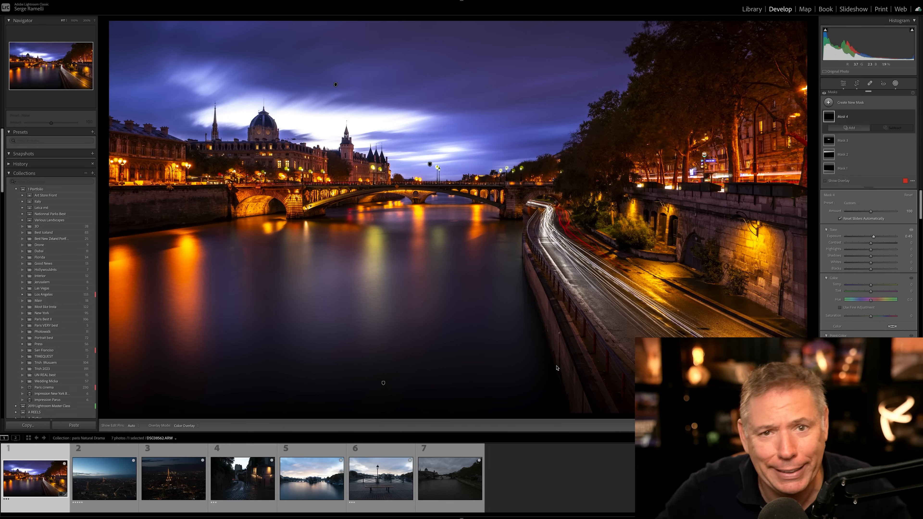
# Step: Create a new brush mask with Size 12 and raised Exposure, and paint over the road's light trails and along the bridge
pyautogui.click(841, 98)
pyautogui.click(814, 100)
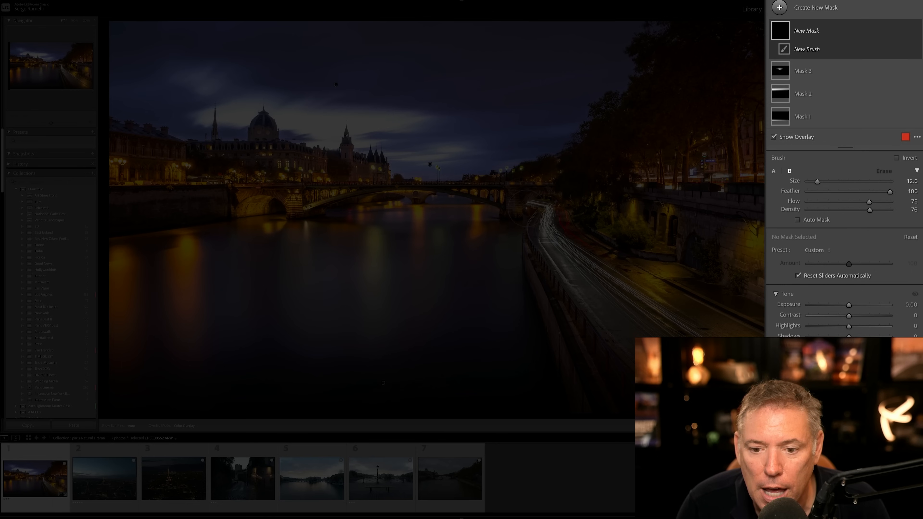
pyautogui.moveTo(849, 304); pyautogui.dragTo(858, 303)
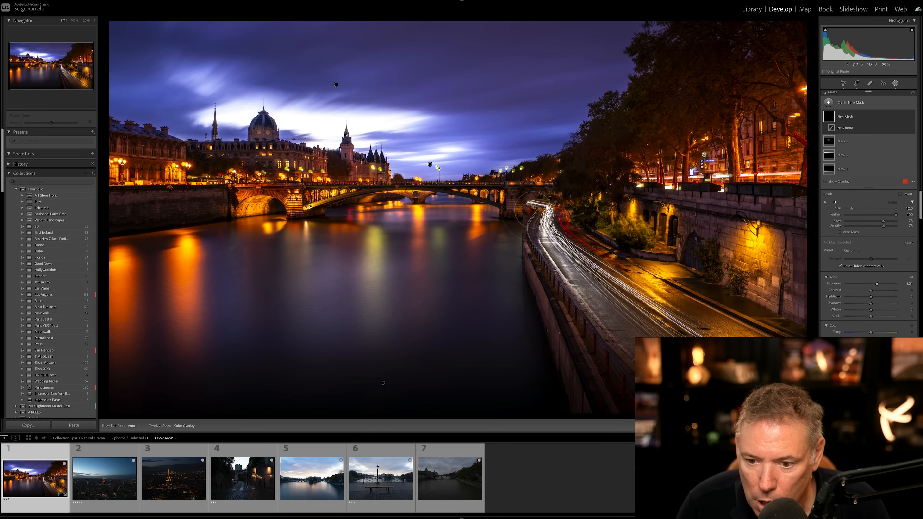
pyautogui.moveTo(532, 210)
pyautogui.mouseDown()
pyautogui.moveTo(614, 293)
pyautogui.moveTo(686, 340)
pyautogui.moveTo(545, 225)
pyautogui.moveTo(636, 316)
pyautogui.mouseUp()
pyautogui.moveTo(696, 336)
pyautogui.mouseDown()
pyautogui.moveTo(508, 192)
pyautogui.moveTo(361, 165)
pyautogui.moveTo(616, 320)
pyautogui.mouseUp()
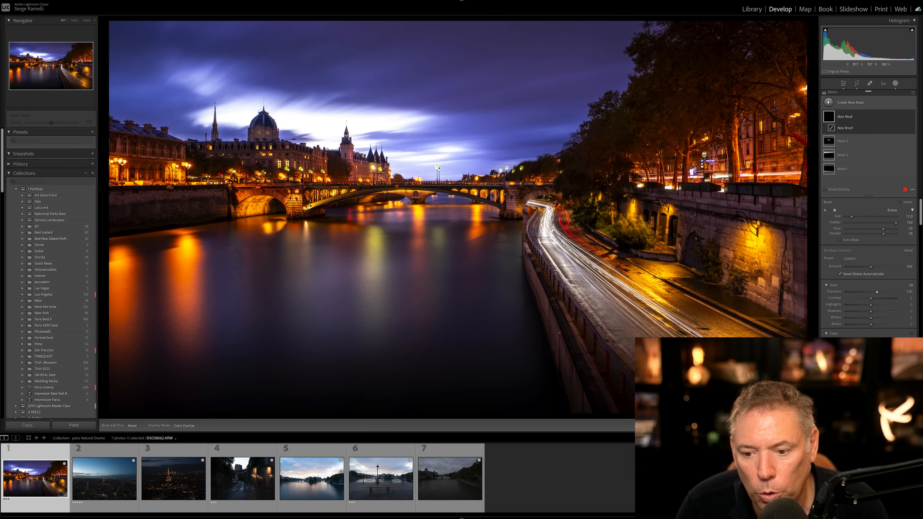
pyautogui.moveTo(430, 194); pyautogui.dragTo(236, 196)
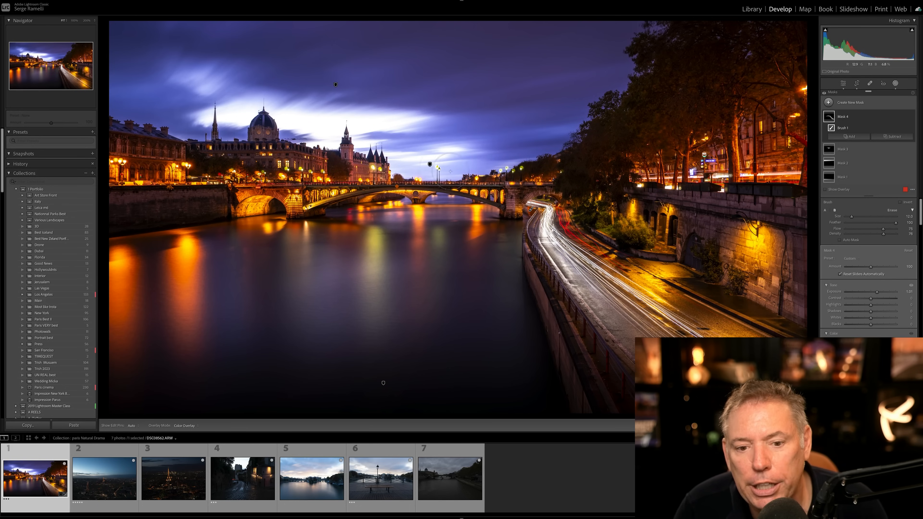
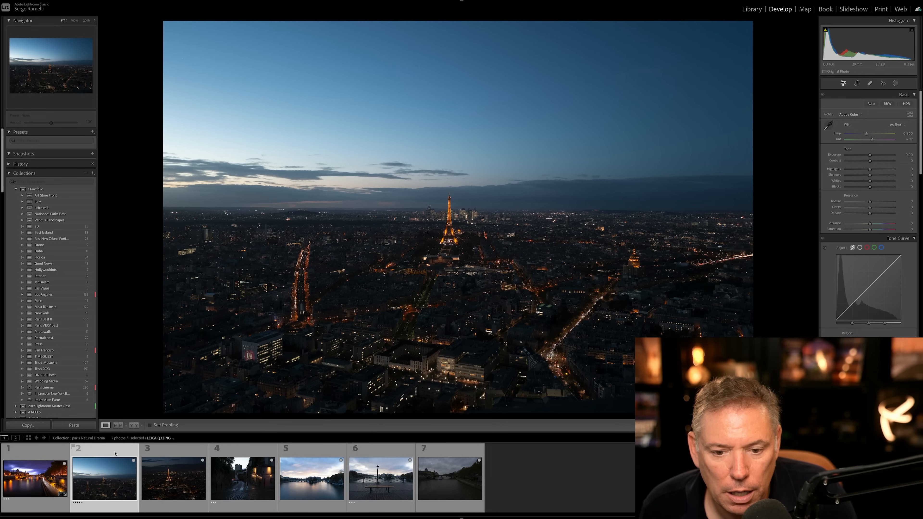
# Step: Compare the darker Eiffel Tower photo with the twilight skyline photo and check the tower in the twilight shot
pyautogui.click(178, 453)
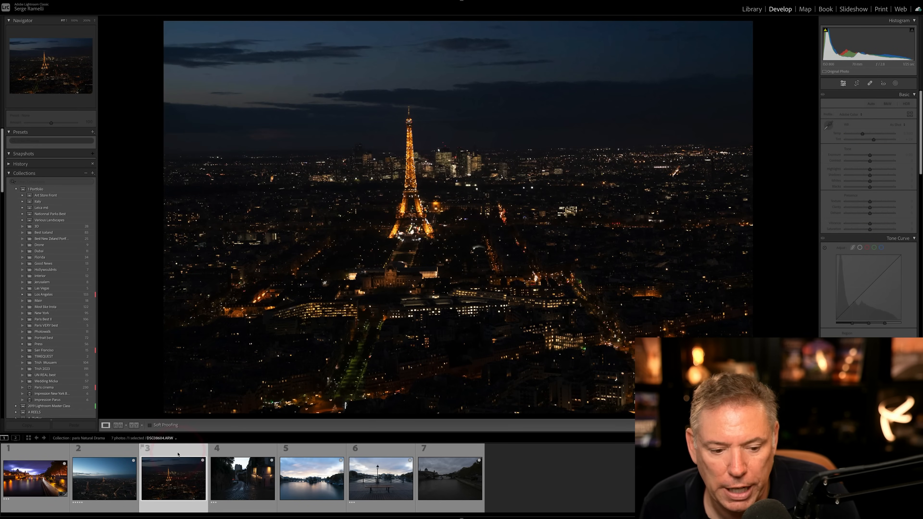
pyautogui.click(112, 455)
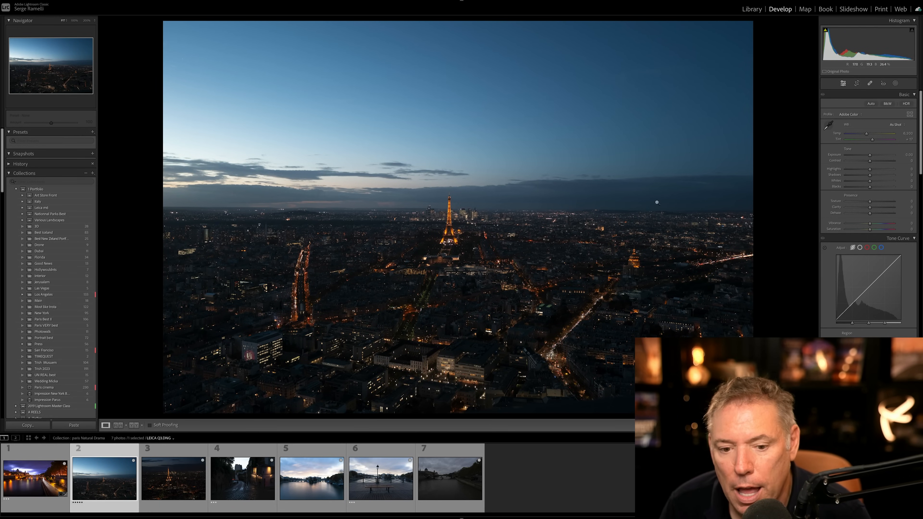
pyautogui.click(449, 217)
pyautogui.click(472, 212)
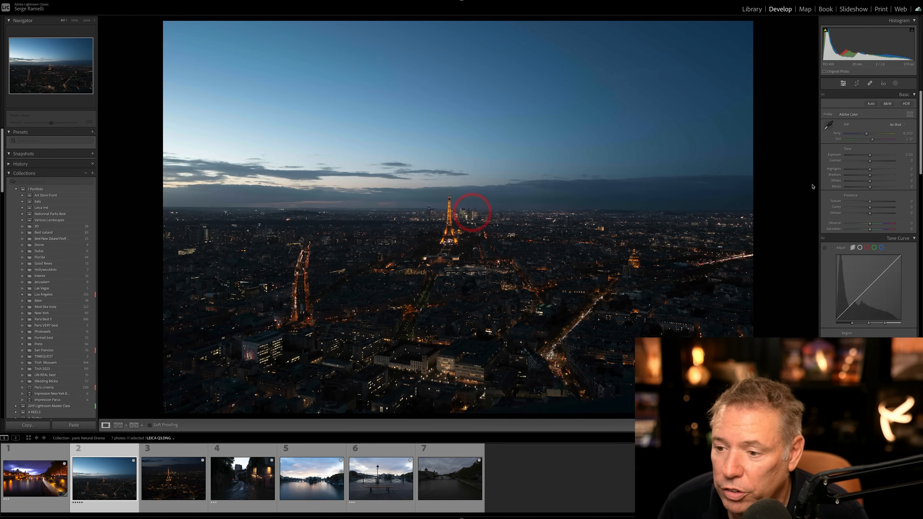
# Step: Set the twilight skyline photo's tone to Highlights -100, Shadows +100, Blacks -22 and Whites +66
pyautogui.moveTo(869, 174); pyautogui.dragTo(846, 169)
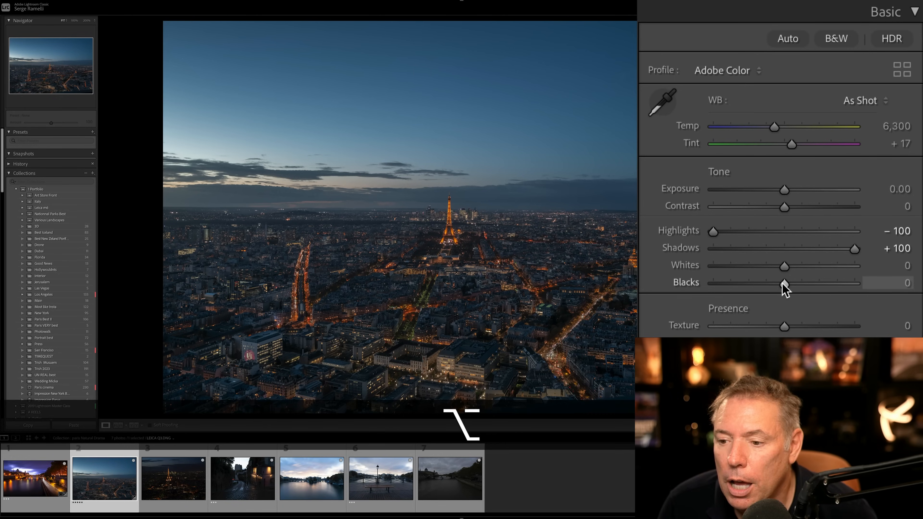
pyautogui.moveTo(783, 285); pyautogui.dragTo(763, 288)
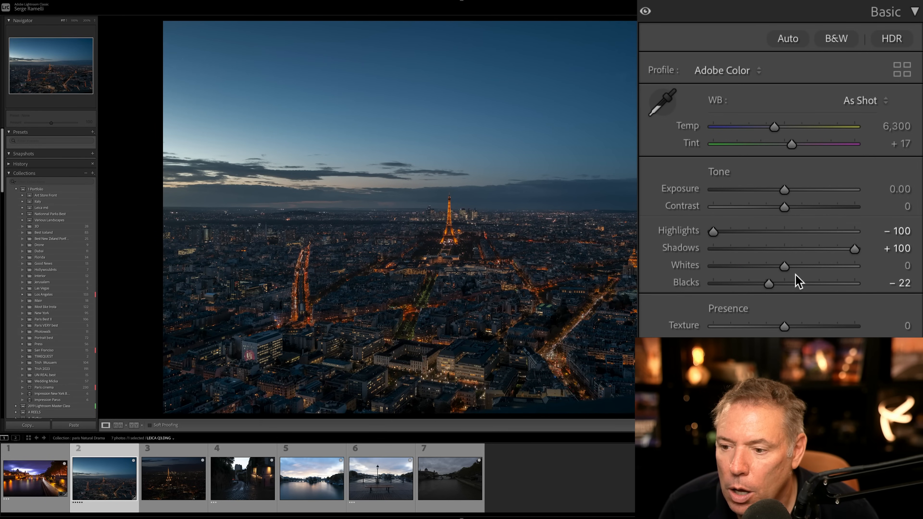
pyautogui.moveTo(788, 267); pyautogui.dragTo(832, 268)
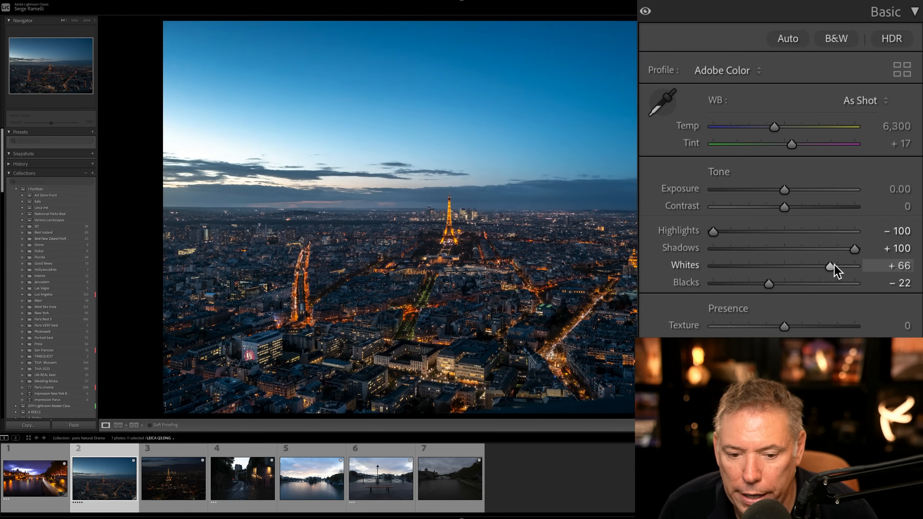
# Step: Set the twilight skyline photo's Contrast to +40, Exposure to -0.35 and Whites to +77
pyautogui.click(810, 207)
pyautogui.moveTo(787, 193); pyautogui.dragTo(781, 196)
pyautogui.moveTo(826, 268); pyautogui.dragTo(832, 269)
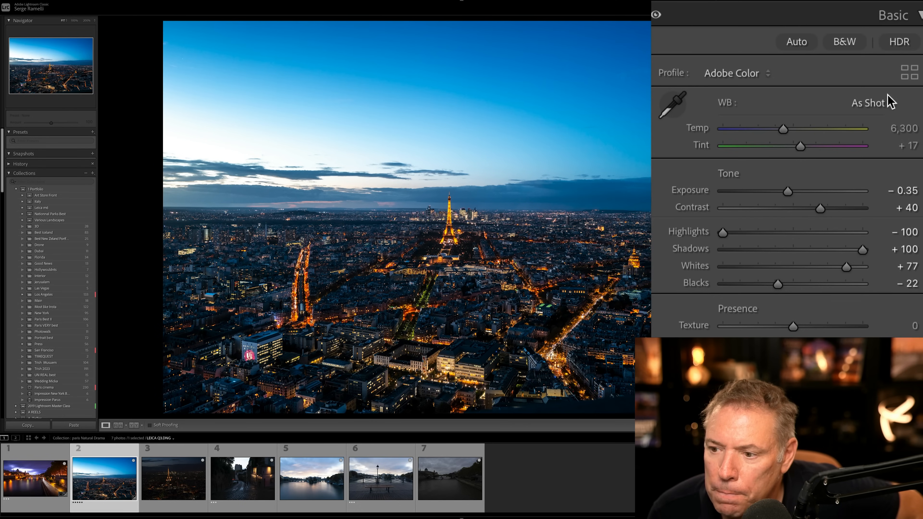
# Step: Try the Daylight and Cloudy white balance presets on the twilight skyline photo
pyautogui.click(883, 102)
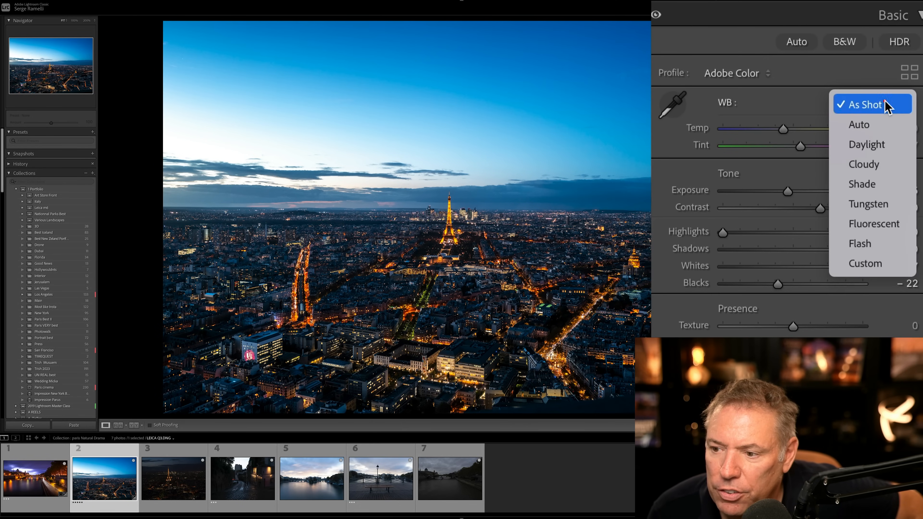
pyautogui.click(882, 145)
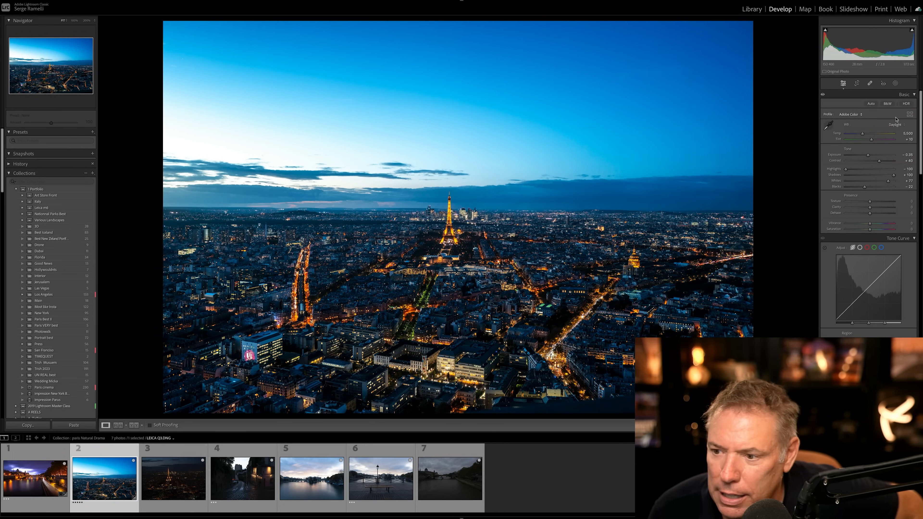
pyautogui.click(897, 125)
pyautogui.click(897, 132)
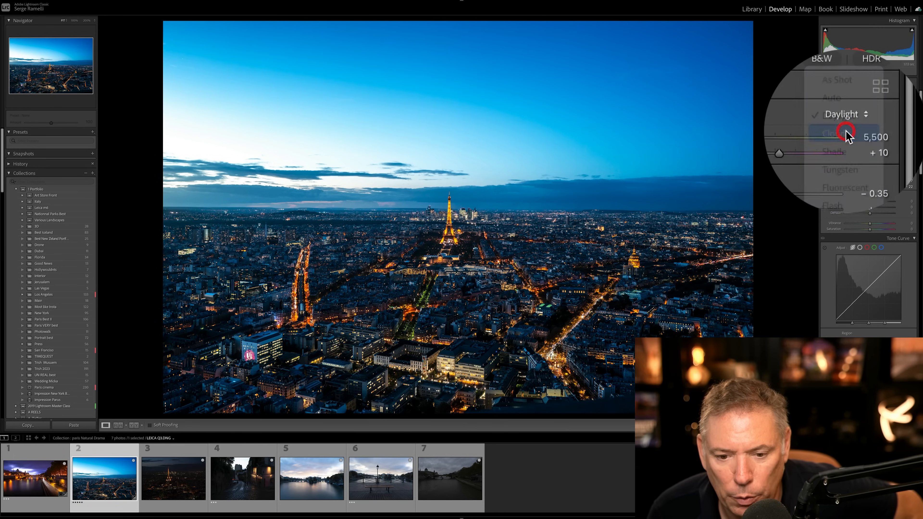
# Step: Set the twilight skyline photo's white balance to Temp 7,500 and Tint +37
pyautogui.click(897, 125)
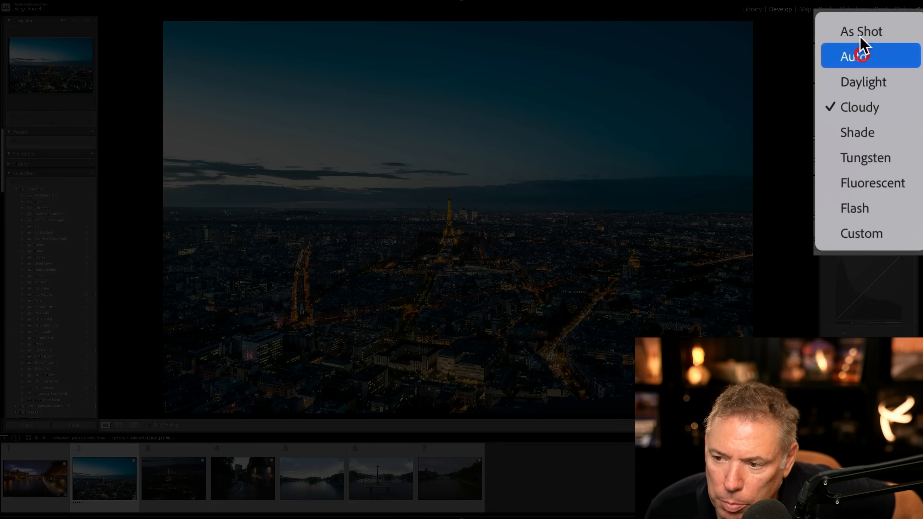
pyautogui.click(867, 129)
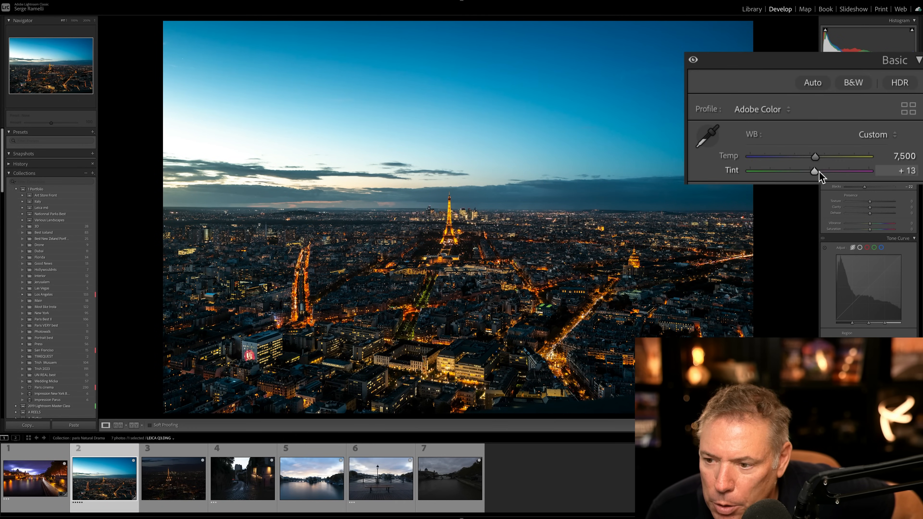
pyautogui.moveTo(819, 171); pyautogui.dragTo(826, 171)
pyautogui.click(814, 157)
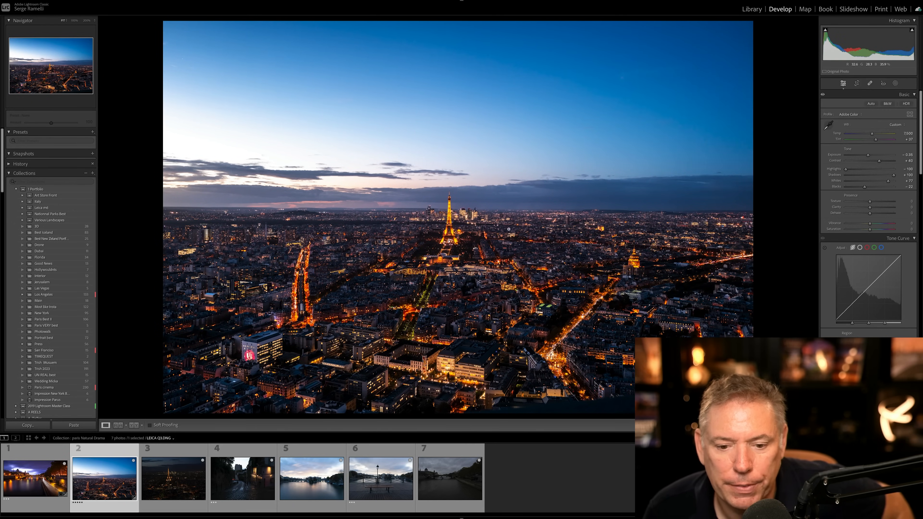
# Step: Examine the Eiffel Tower, lit streets and buildings up close for noise in the twilight skyline photo
pyautogui.click(447, 240)
pyautogui.click(447, 239)
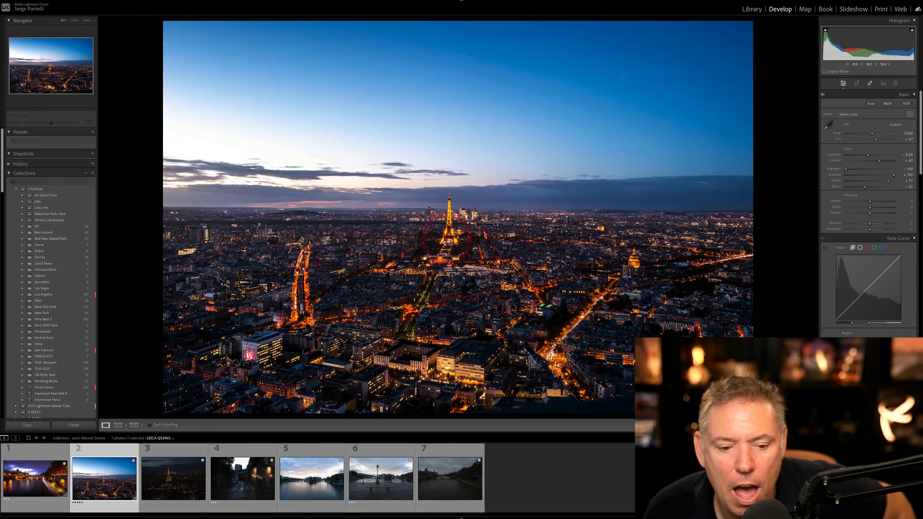
pyautogui.click(242, 351)
pyautogui.click(562, 268)
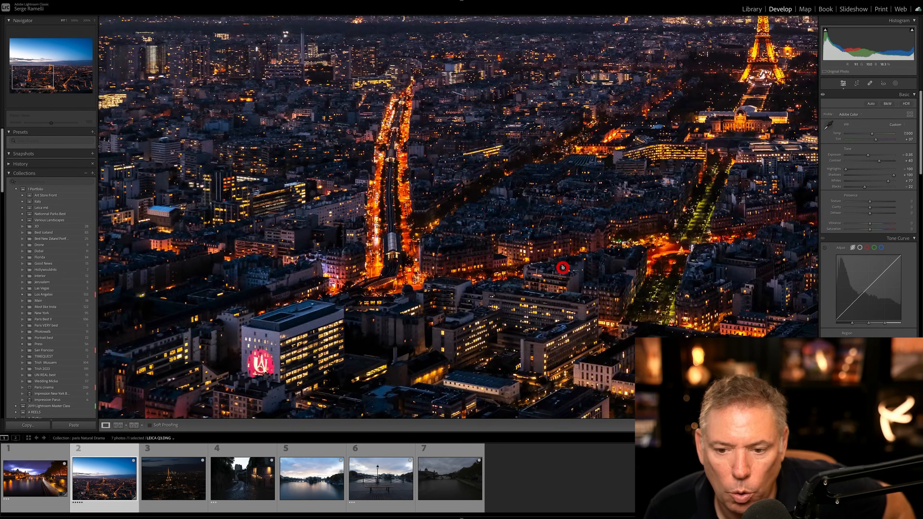
pyautogui.click(279, 324)
pyautogui.moveTo(437, 137); pyautogui.dragTo(384, 276)
pyautogui.moveTo(521, 163); pyautogui.dragTo(427, 309)
pyautogui.moveTo(478, 236); pyautogui.dragTo(441, 341)
pyautogui.click(552, 132)
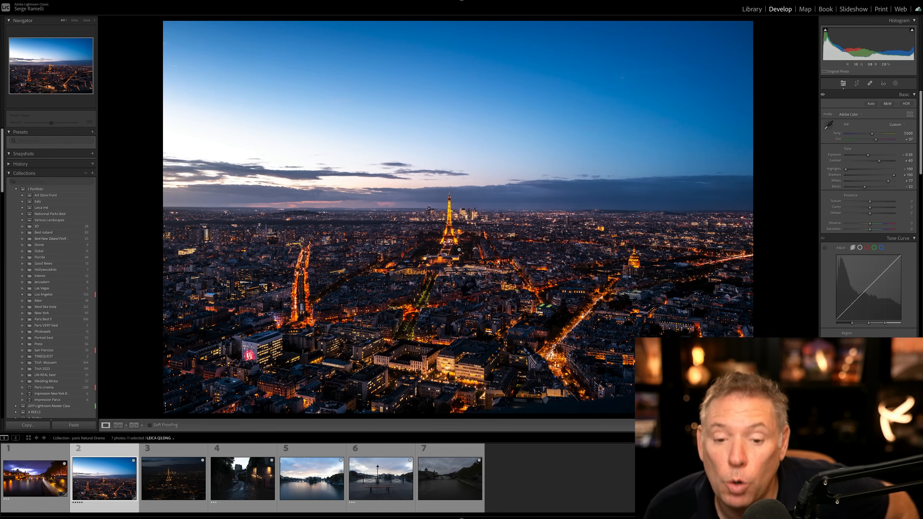
# Step: Enhance the twilight skyline photo with AI Denoise at an Amount of 40
pyautogui.rightClick(101, 457)
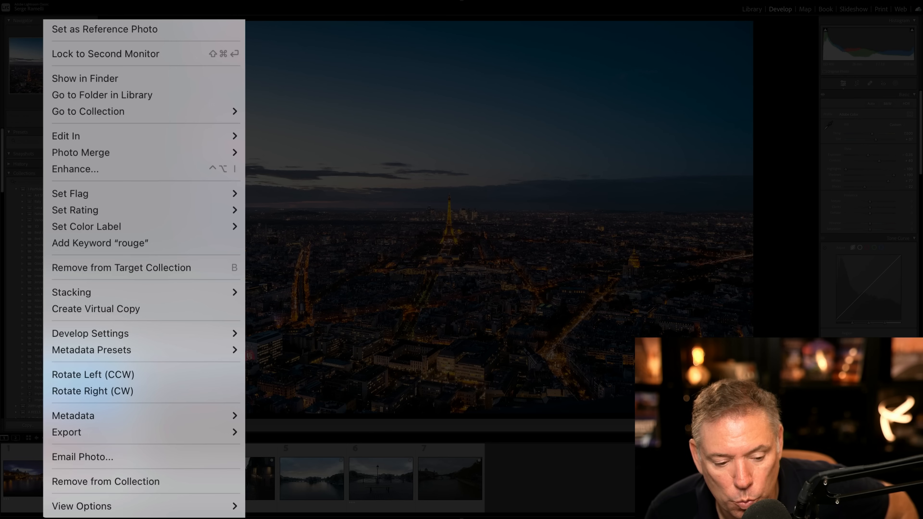
pyautogui.click(109, 169)
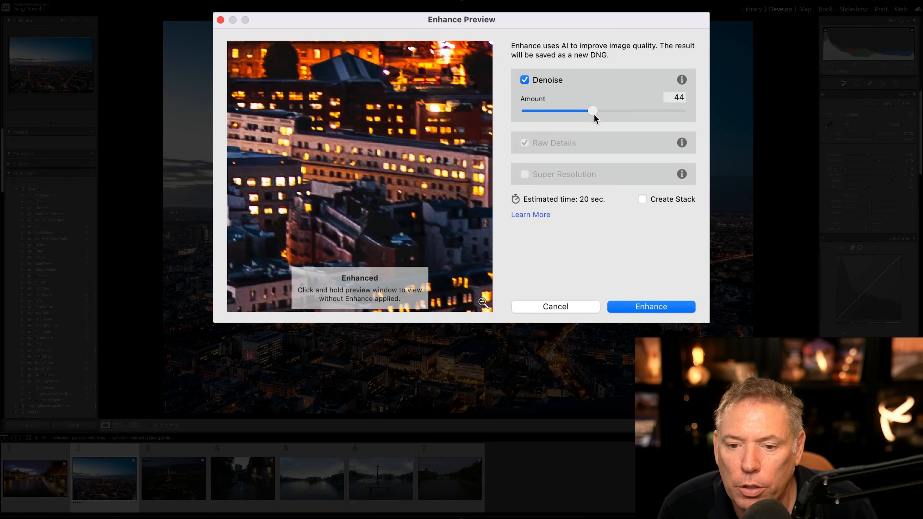
pyautogui.moveTo(593, 115); pyautogui.dragTo(587, 119)
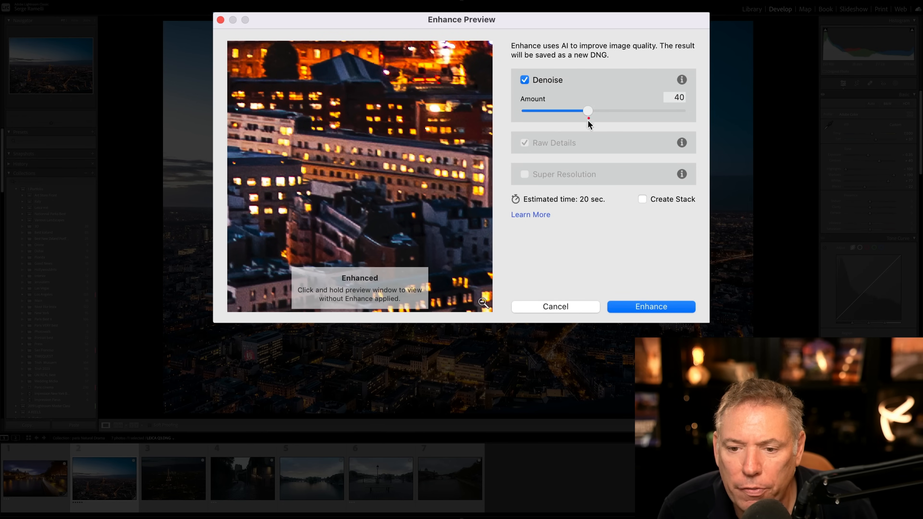
pyautogui.click(651, 306)
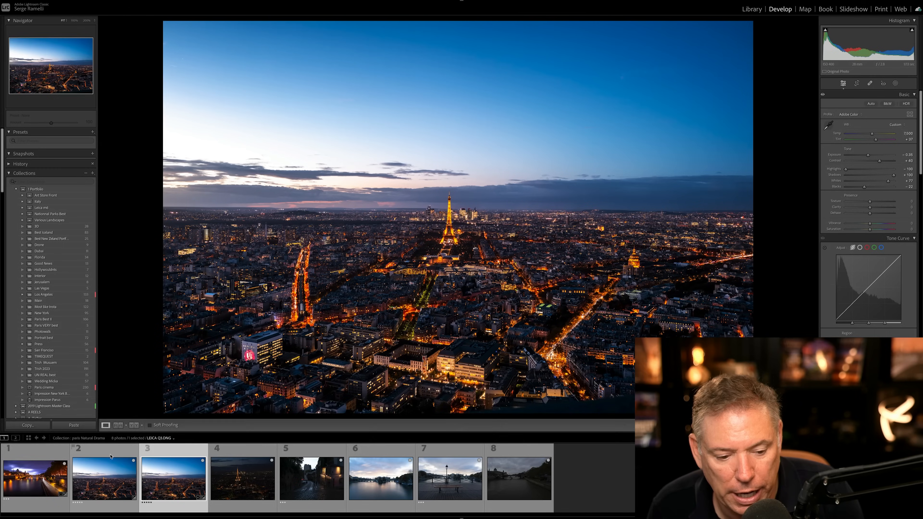
# Step: Show the original and denoised skyline photos side by side in Compare view with the side panels hidden
pyautogui.keyDown('super'); pyautogui.click(111, 457); pyautogui.keyUp('super')
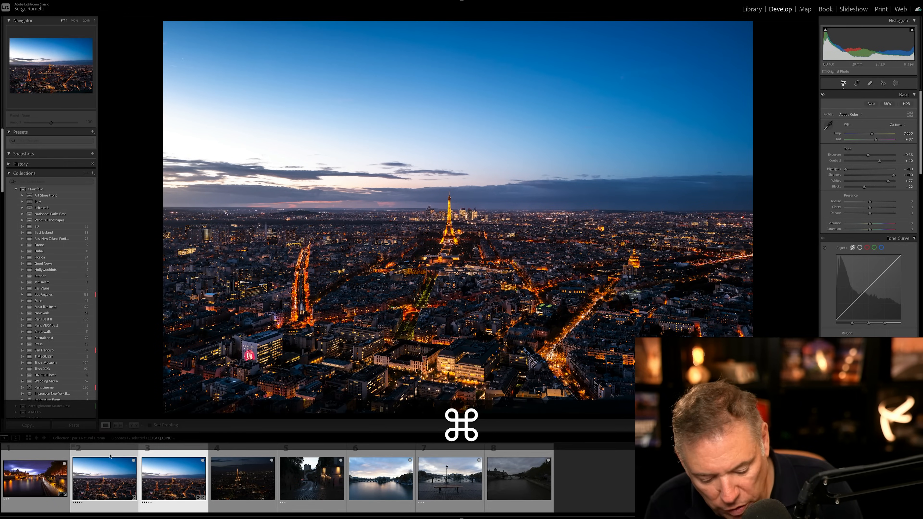
pyautogui.press('super+c')
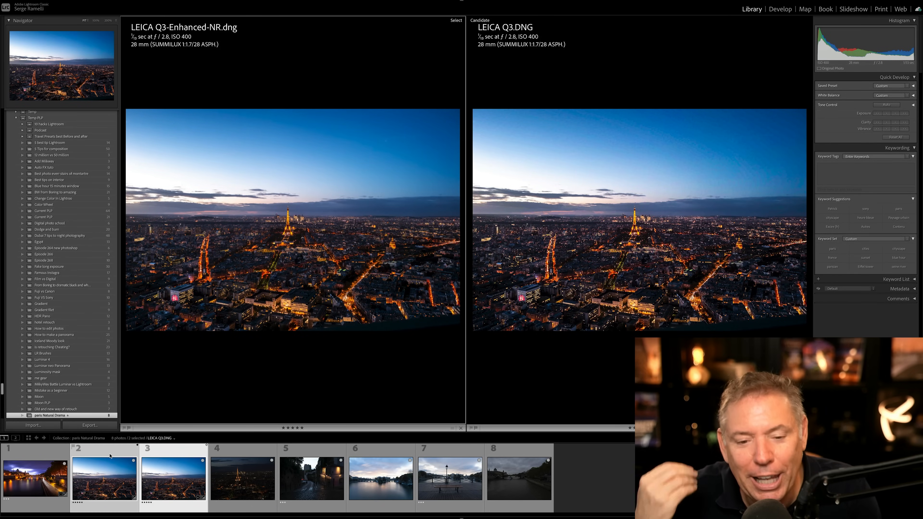
pyautogui.click(110, 456)
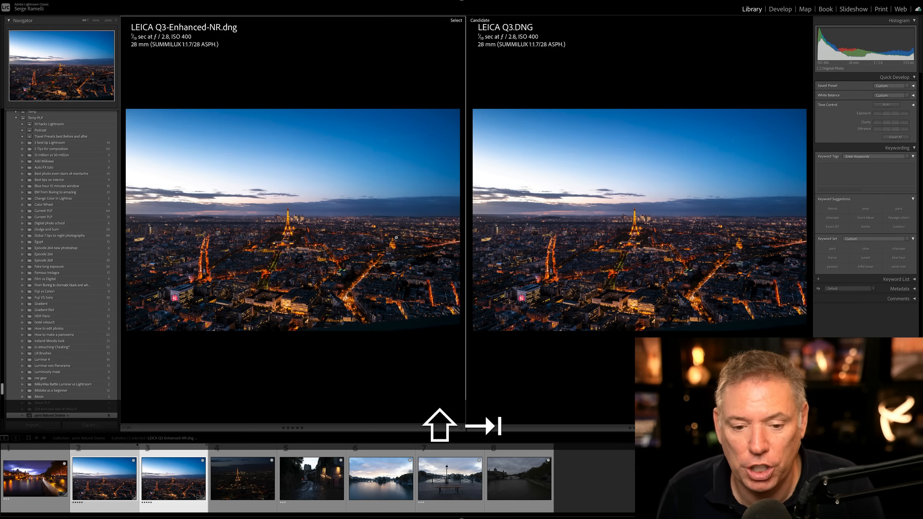
pyautogui.hotkey('shift', 'Tab')
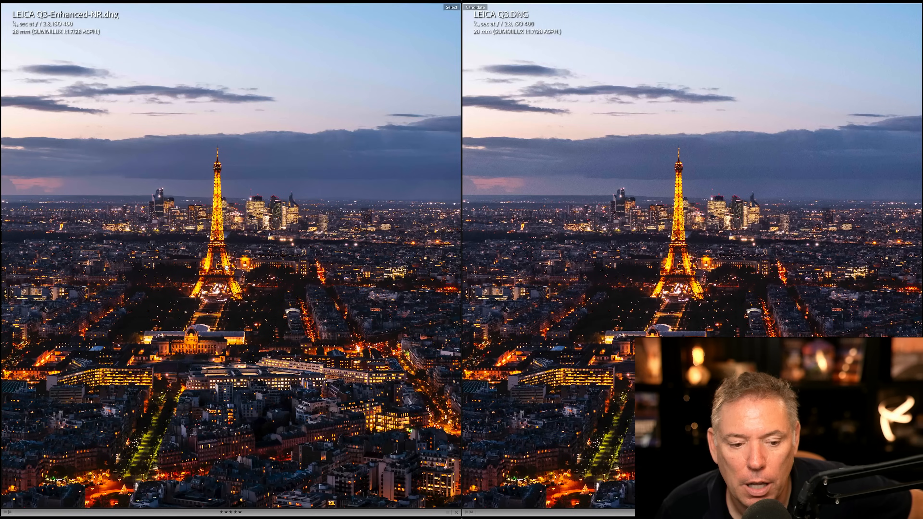
# Step: Check noise and detail around the Eiffel Tower, clouds and city in both versions, then restore the side panels
pyautogui.click(227, 268)
pyautogui.moveTo(290, 164); pyautogui.dragTo(265, 267)
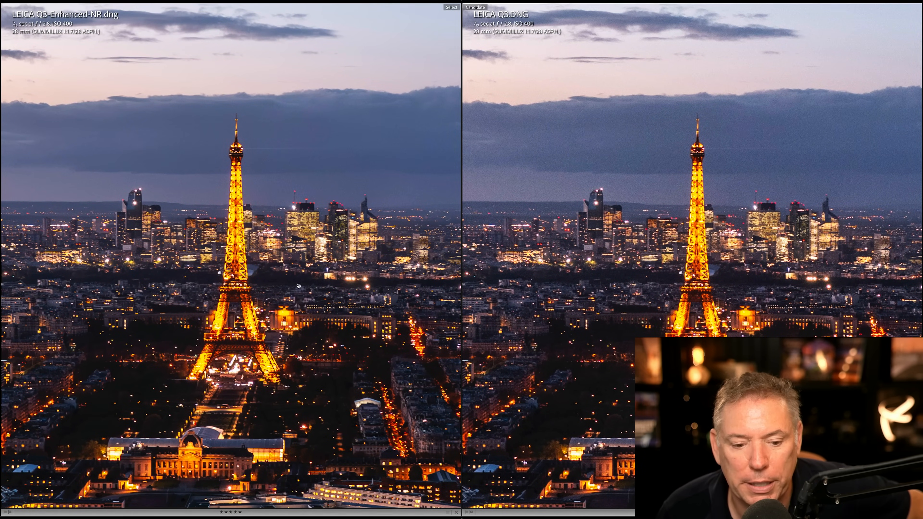
pyautogui.moveTo(298, 286); pyautogui.dragTo(365, 164)
pyautogui.moveTo(313, 306); pyautogui.dragTo(371, 141)
pyautogui.moveTo(302, 272); pyautogui.dragTo(389, 264)
pyautogui.moveTo(259, 137); pyautogui.dragTo(220, 307)
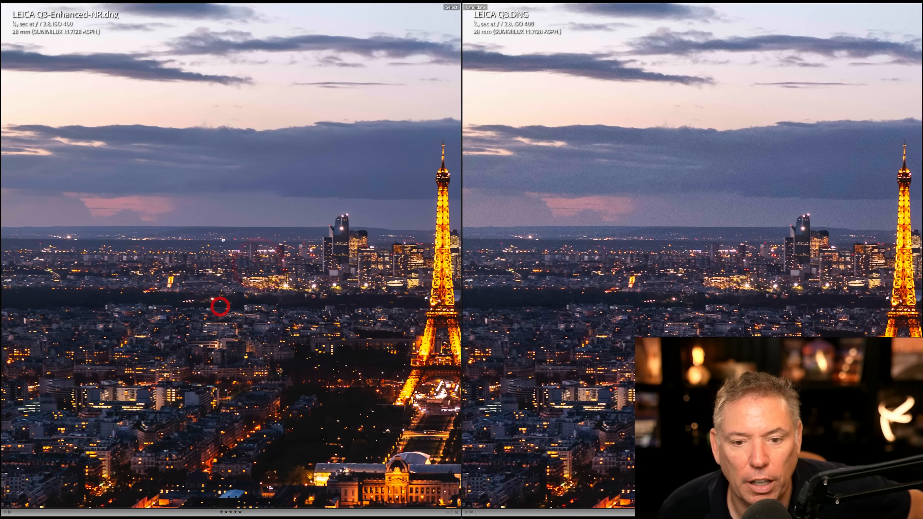
pyautogui.moveTo(222, 215); pyautogui.dragTo(215, 268)
pyautogui.click(237, 220)
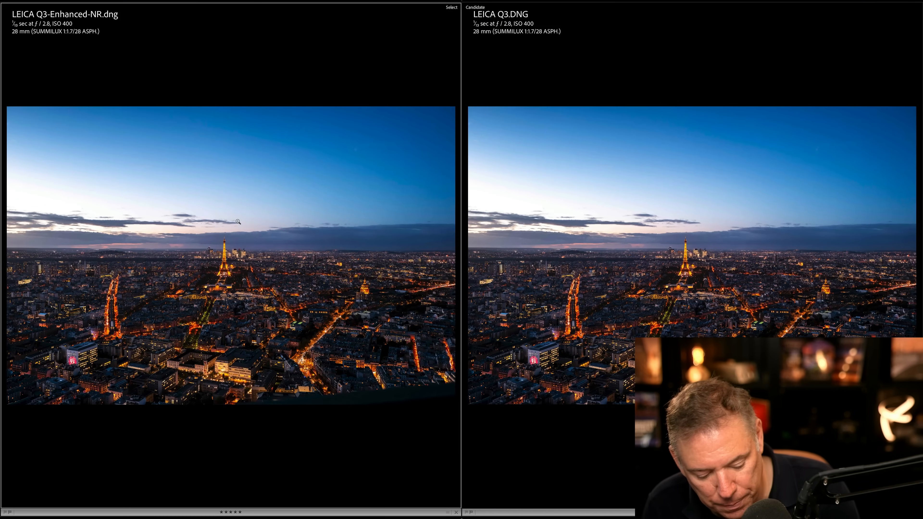
pyautogui.hotkey('shift', 'Tab')
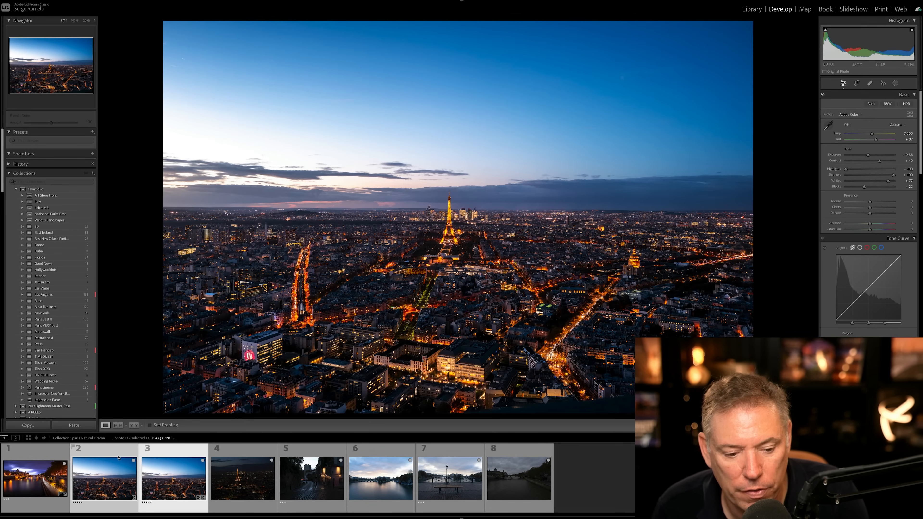
# Step: Select the Enhanced-NR skyline photo and set its Tint to +44 and Clarity to +20
pyautogui.click(169, 453)
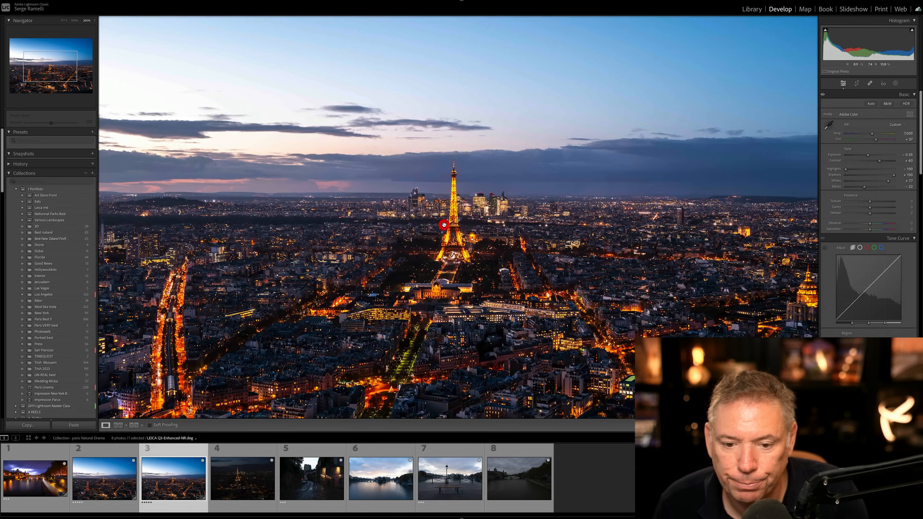
pyautogui.click(450, 224)
pyautogui.click(462, 221)
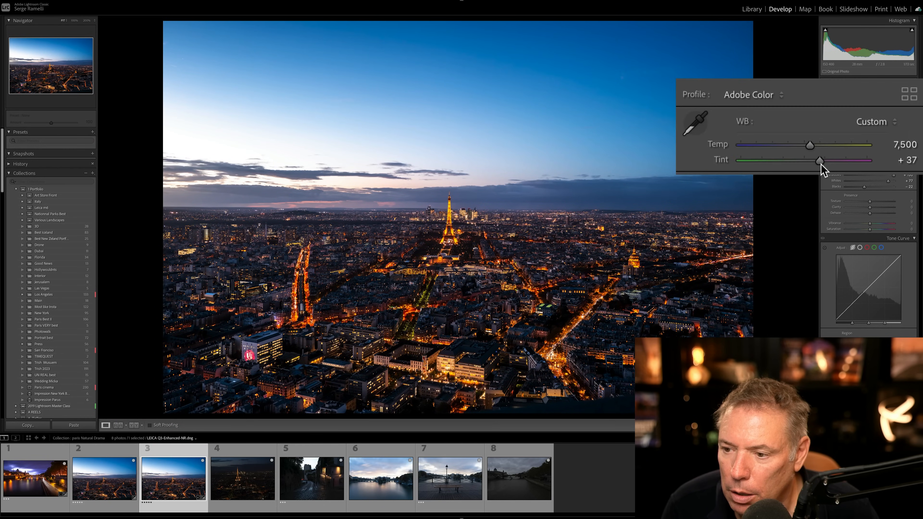
pyautogui.moveTo(877, 142); pyautogui.dragTo(877, 143)
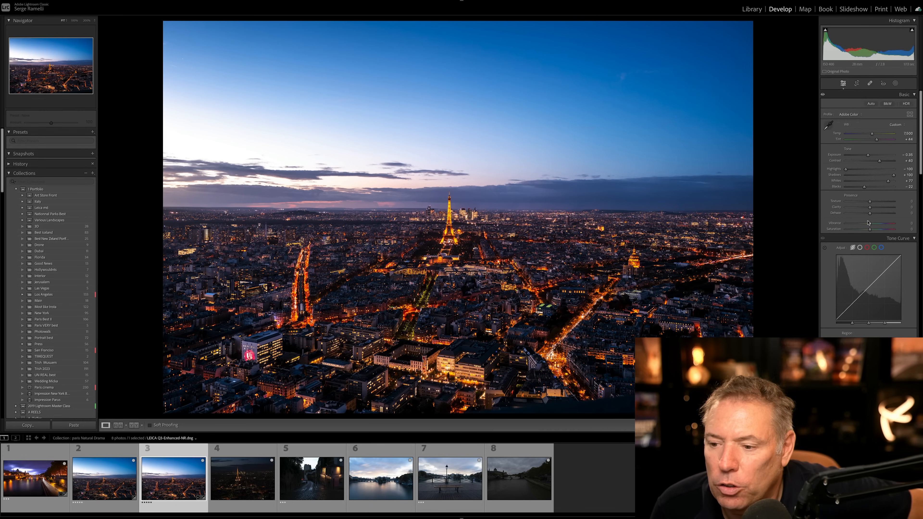
pyautogui.click(812, 200)
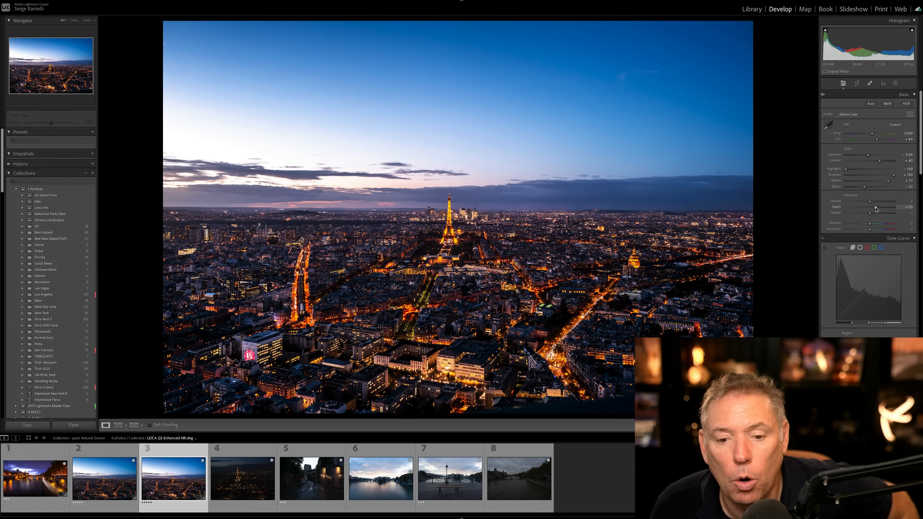
# Step: Sample the dark purplish blue of the city buildings with Point Color and set its Sat. Shift to -13
pyautogui.scroll(-4, 874, 247)
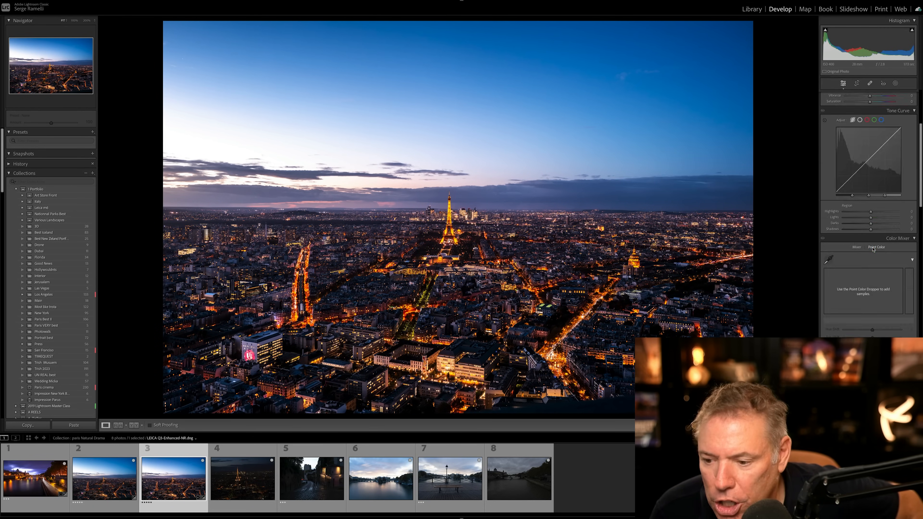
pyautogui.scroll(-3, 873, 249)
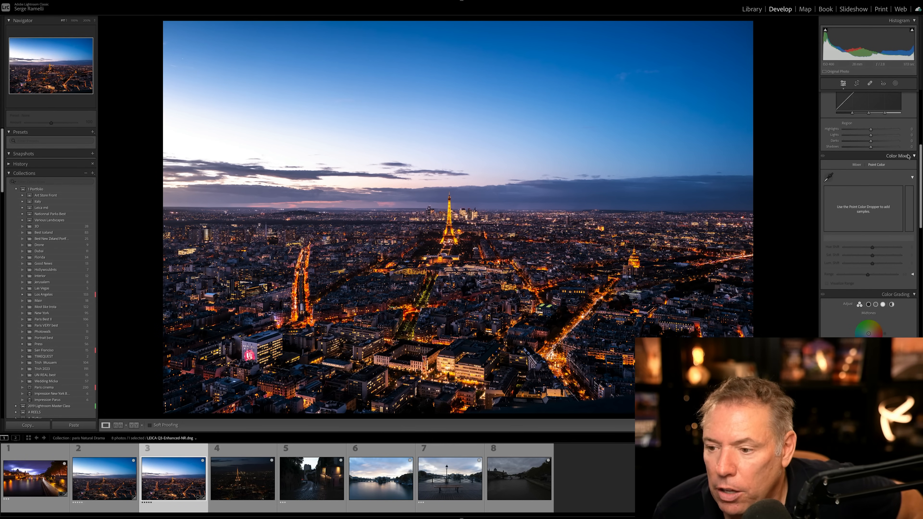
pyautogui.click(828, 177)
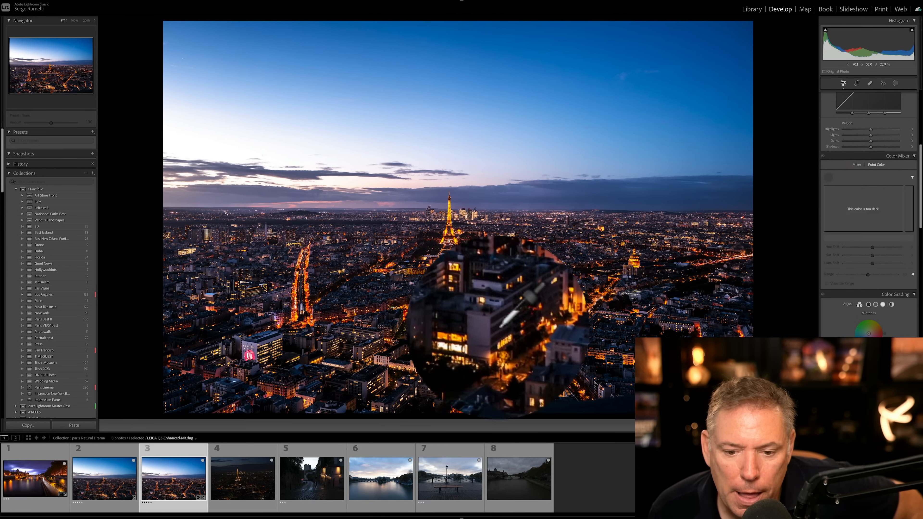
pyautogui.click(376, 284)
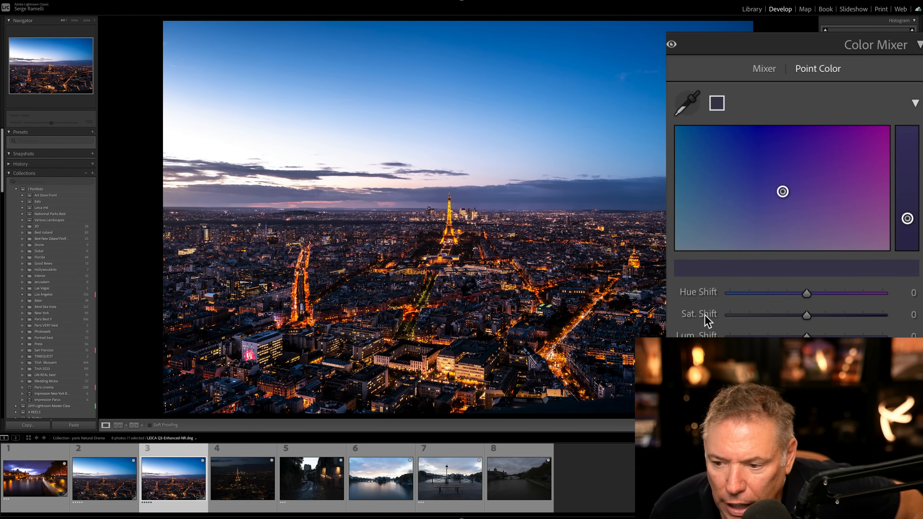
pyautogui.moveTo(802, 315); pyautogui.dragTo(796, 316)
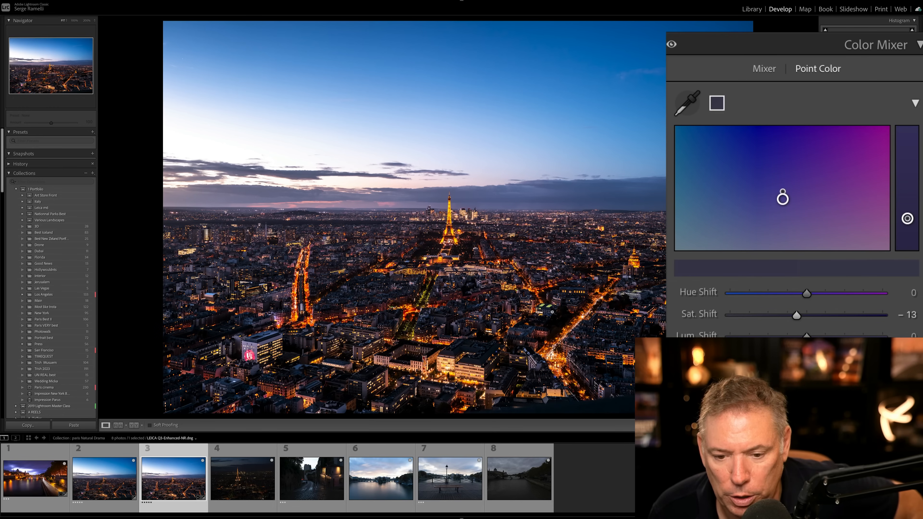
# Step: Sample the orange street lights as a second Point Color, shift their hue slightly toward red and raise their saturation
pyautogui.click(685, 109)
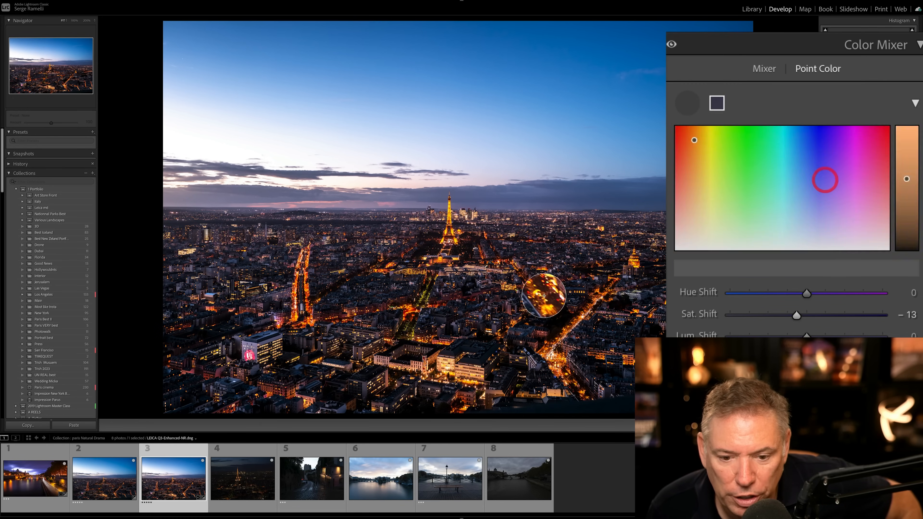
pyautogui.click(333, 318)
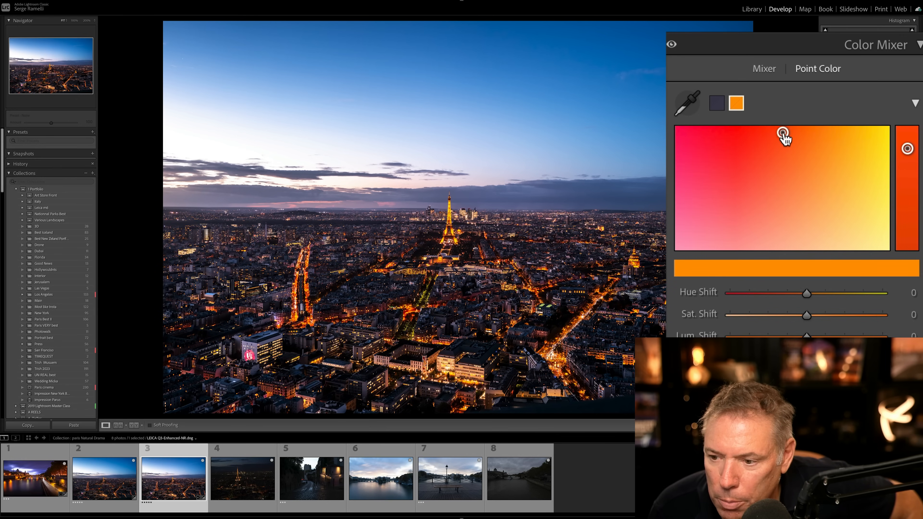
pyautogui.moveTo(782, 133); pyautogui.dragTo(774, 133)
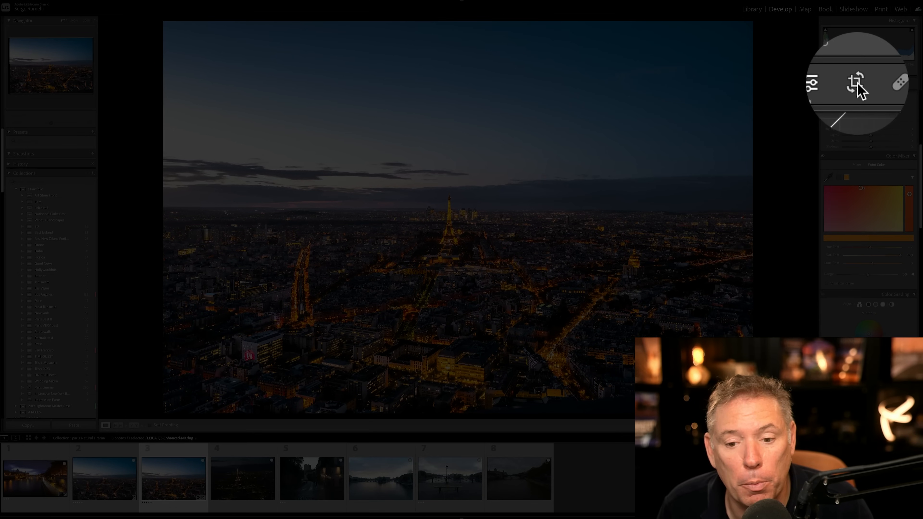
# Step: Crop the skyline photo to 16 x 9, trimming sky and the image's left edge, and apply the crop
pyautogui.click(856, 83)
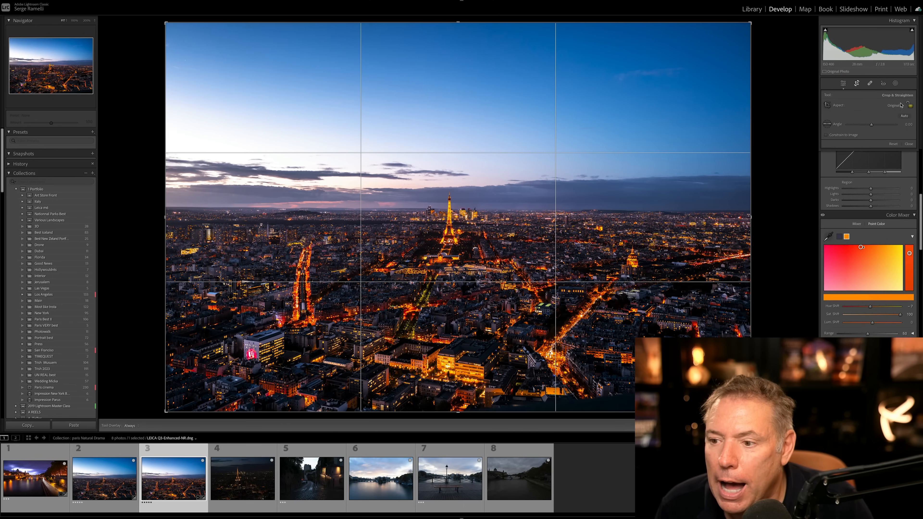
pyautogui.click(896, 105)
pyautogui.click(850, 169)
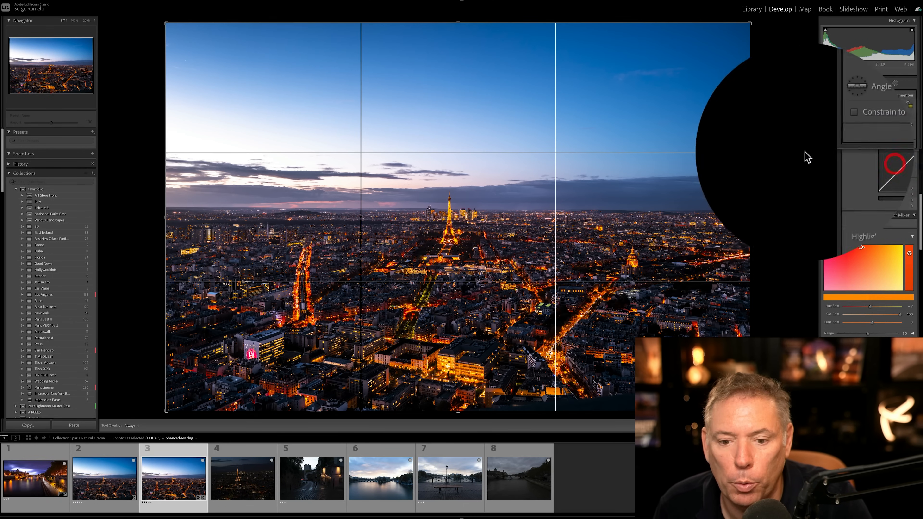
pyautogui.moveTo(598, 190); pyautogui.dragTo(603, 121)
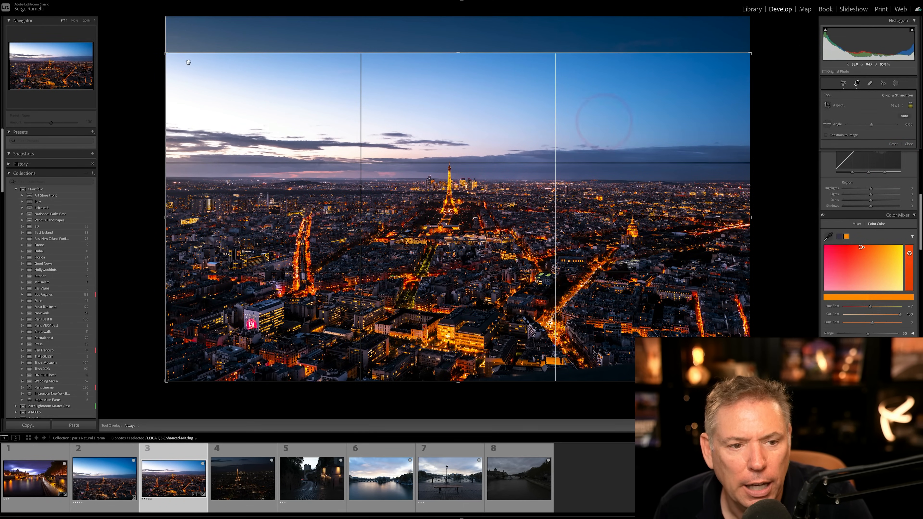
pyautogui.moveTo(169, 54); pyautogui.dragTo(188, 68)
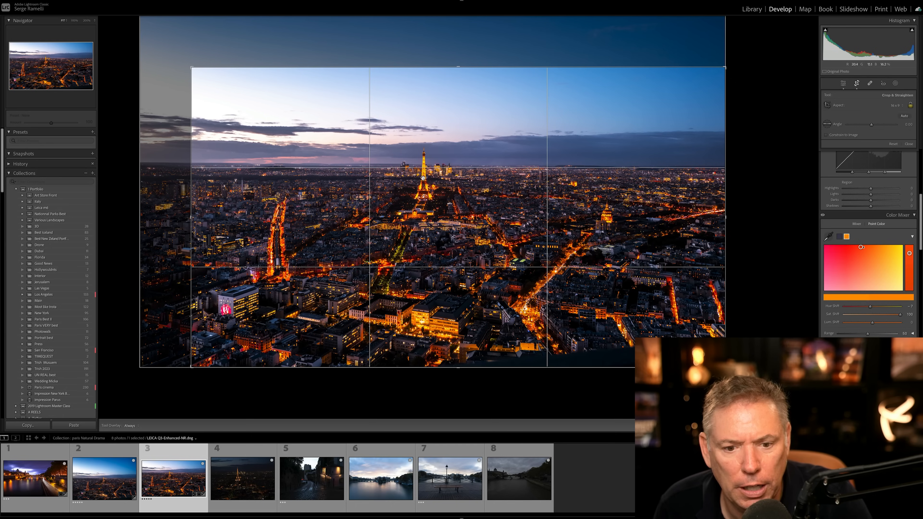
pyautogui.moveTo(191, 67); pyautogui.dragTo(188, 65)
pyautogui.press('Return')
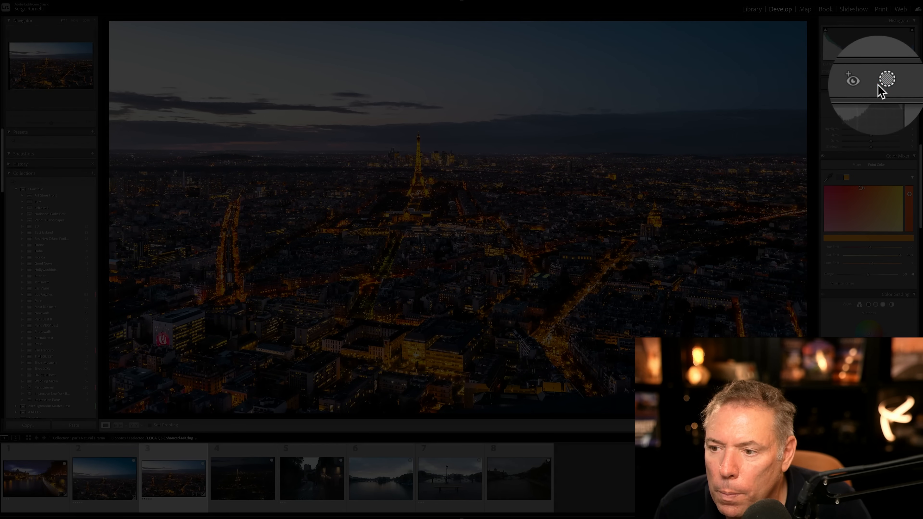
# Step: Add a linear gradient mask from the upper sky down to the horizon and set its Exposure to -0.64
pyautogui.click(895, 83)
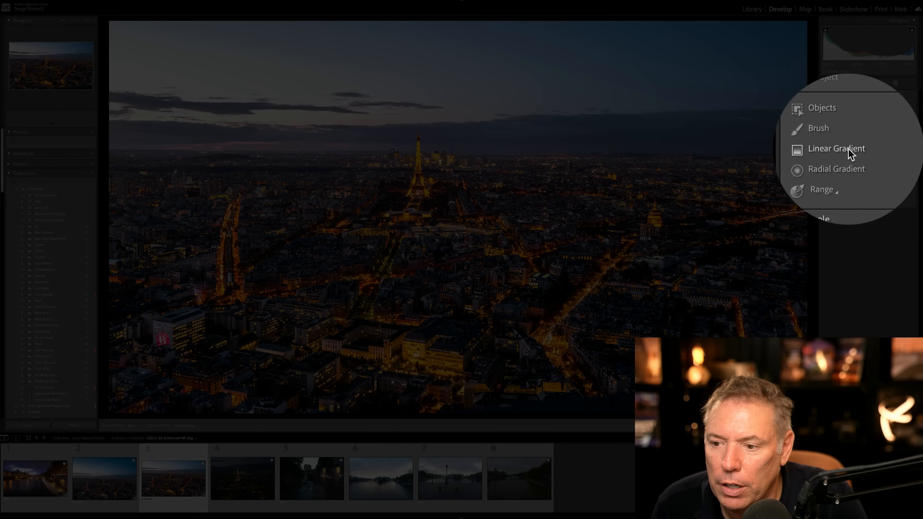
pyautogui.click(847, 149)
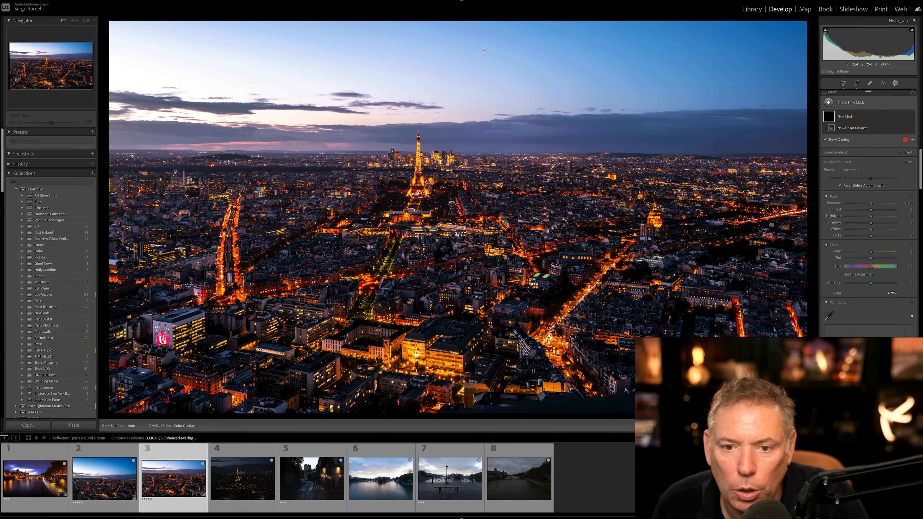
pyautogui.moveTo(484, 51); pyautogui.dragTo(483, 149)
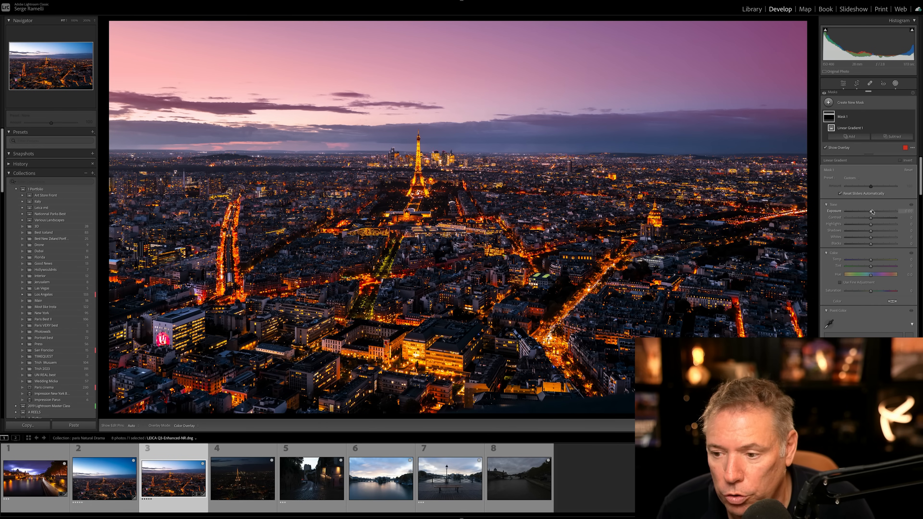
pyautogui.moveTo(871, 212); pyautogui.dragTo(870, 212)
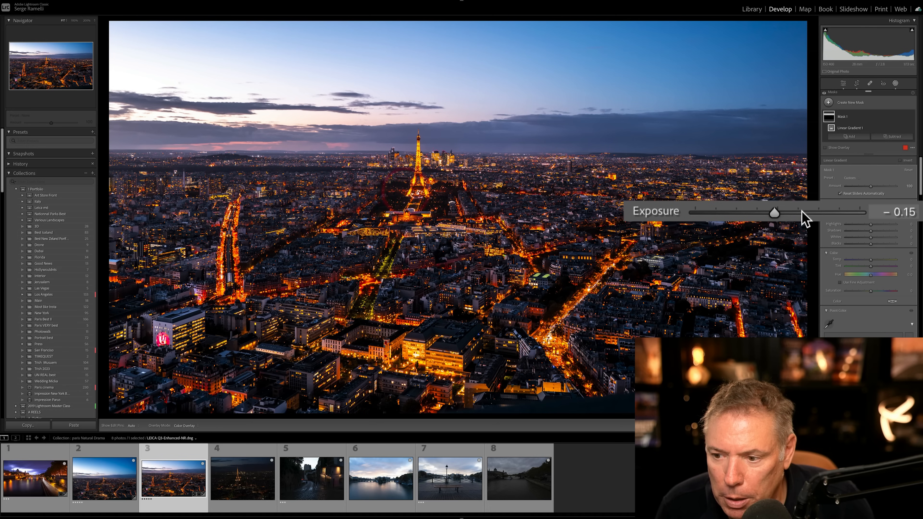
pyautogui.moveTo(777, 212); pyautogui.dragTo(768, 212)
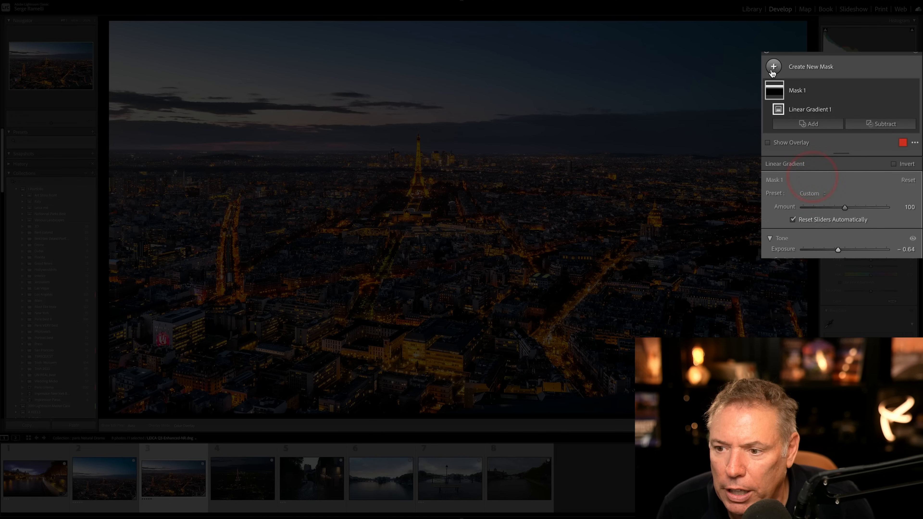
# Step: Add a second linear gradient mask from the upper sky to just below the horizon and lower its Exposure
pyautogui.click(829, 102)
pyautogui.click(802, 174)
pyautogui.moveTo(456, 45)
pyautogui.mouseDown()
pyautogui.moveTo(436, 109)
pyautogui.moveTo(455, 198)
pyautogui.mouseUp()
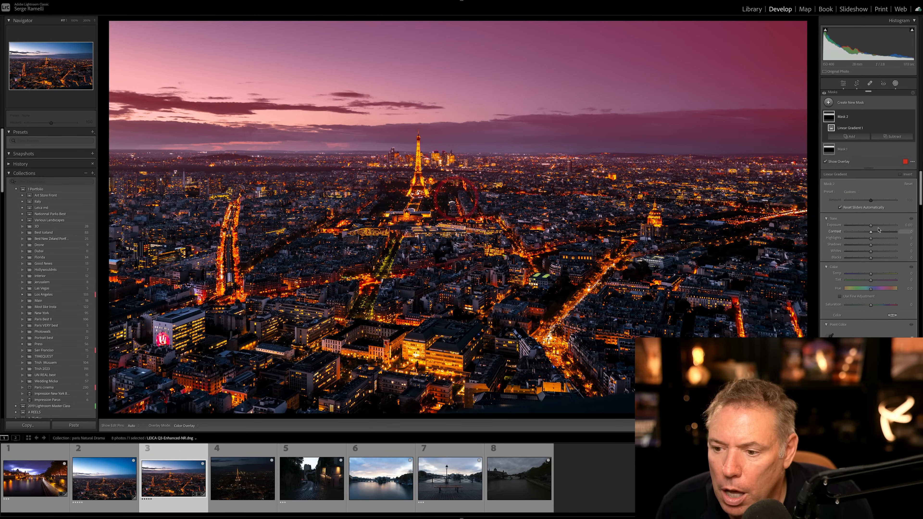
pyautogui.moveTo(872, 227); pyautogui.dragTo(870, 228)
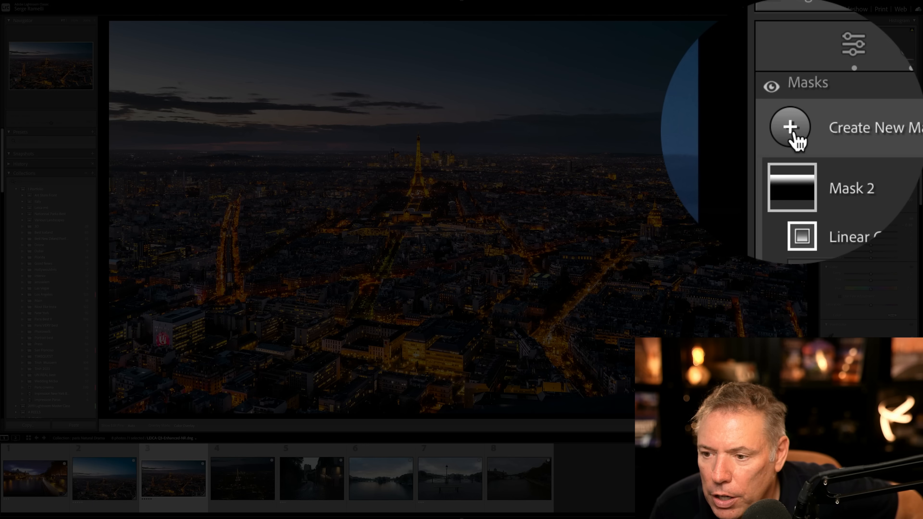
# Step: Add a wide, flat radial gradient over the pink horizon glow, with Exposure 0.29 and a slight magenta Tint
pyautogui.click(828, 102)
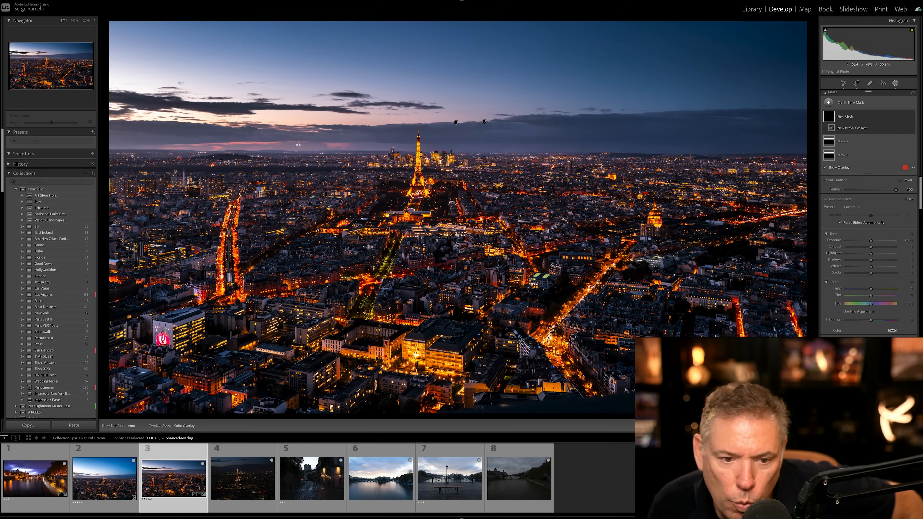
pyautogui.moveTo(292, 144); pyautogui.dragTo(619, 173)
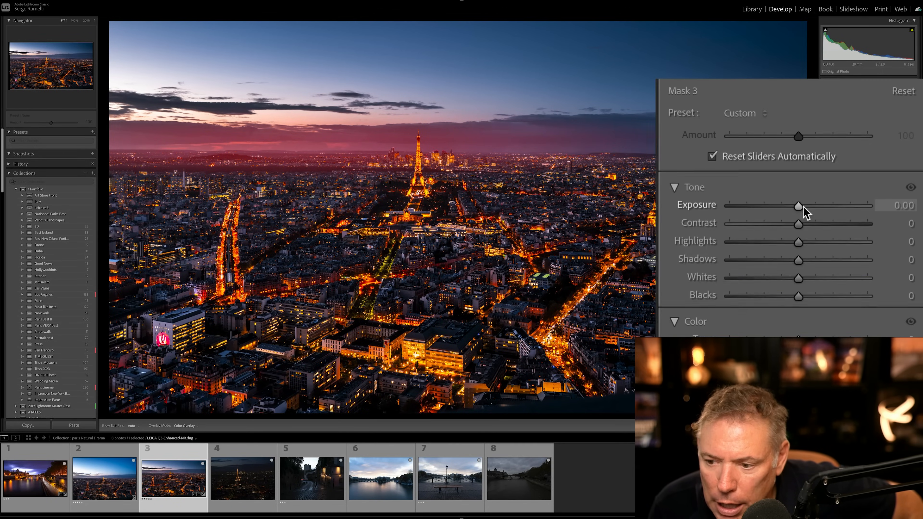
pyautogui.moveTo(810, 207); pyautogui.dragTo(808, 208)
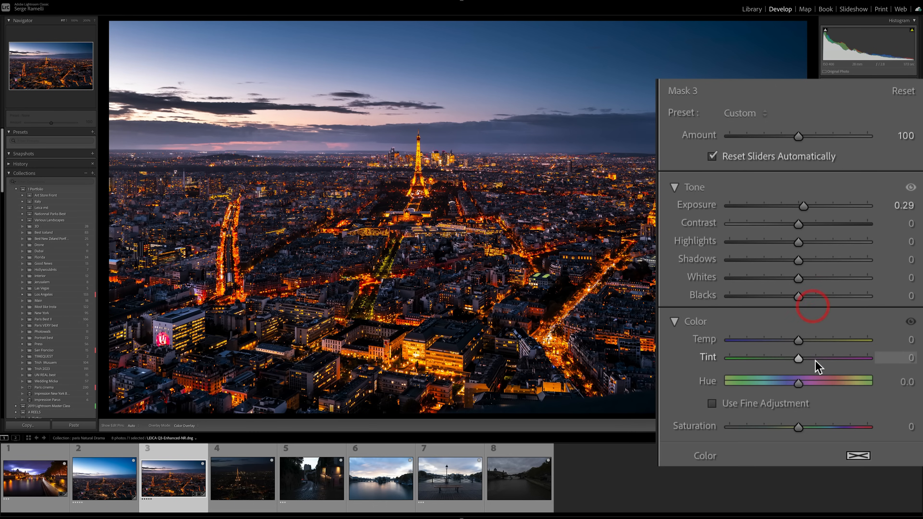
pyautogui.click(823, 358)
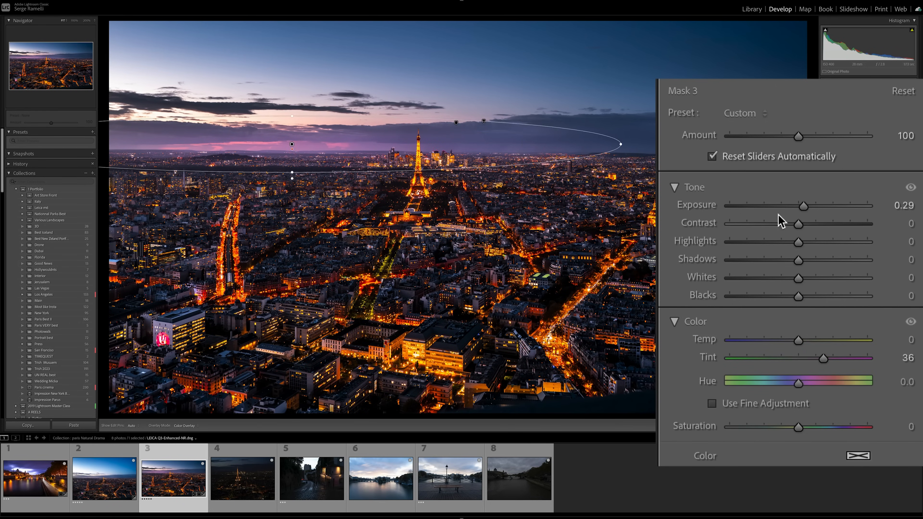
pyautogui.click(807, 359)
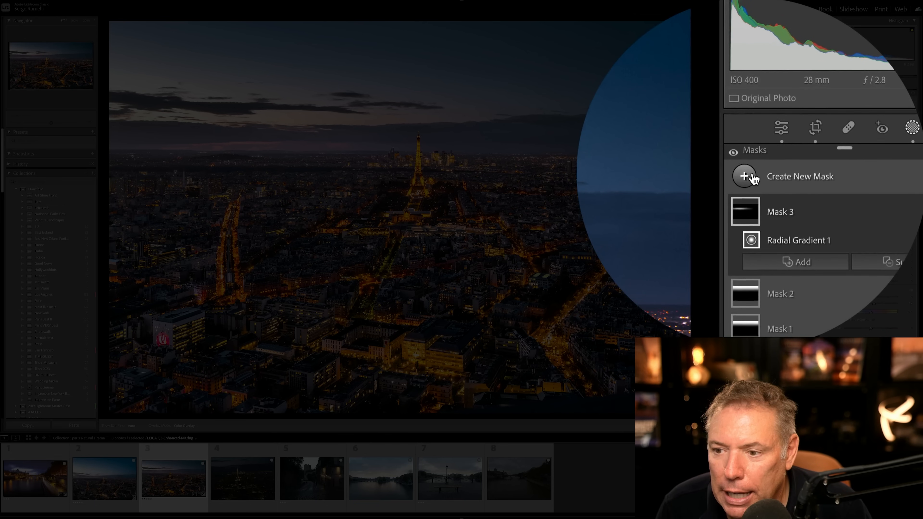
# Step: Create a brush mask with slightly raised Exposure and Clarity -100, and paint a soft glow over the city lights
pyautogui.click(829, 103)
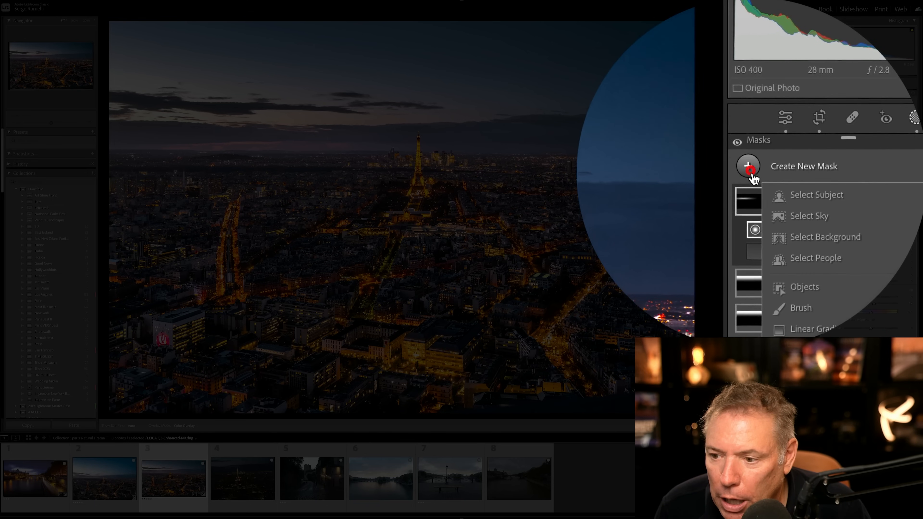
pyautogui.click(757, 147)
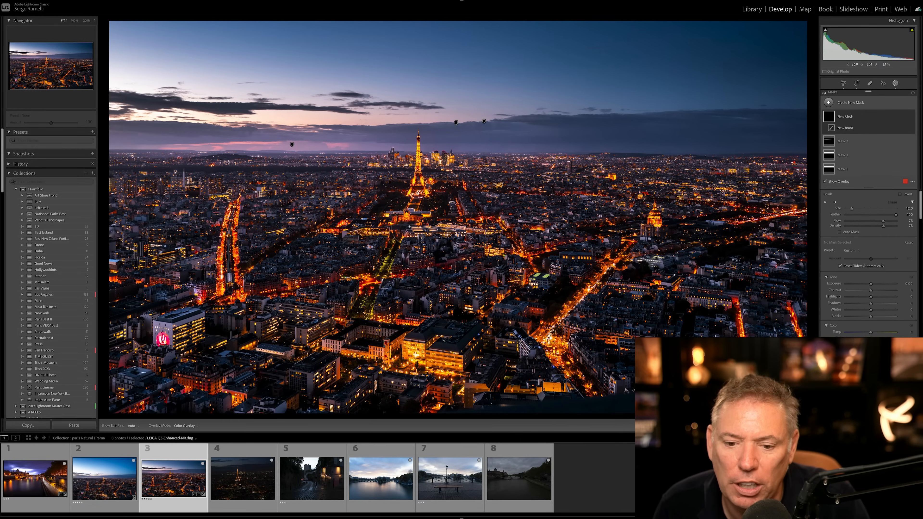
pyautogui.moveTo(870, 283); pyautogui.dragTo(872, 283)
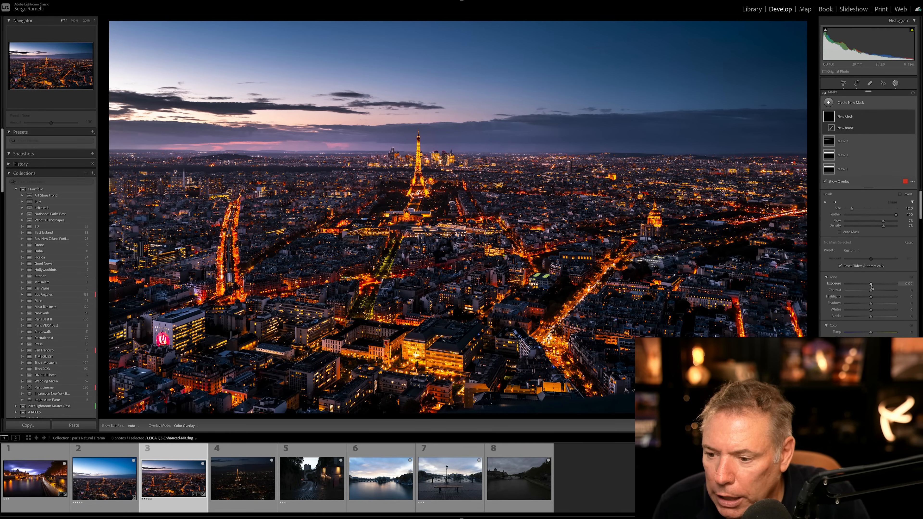
pyautogui.scroll(-5, 798, 327)
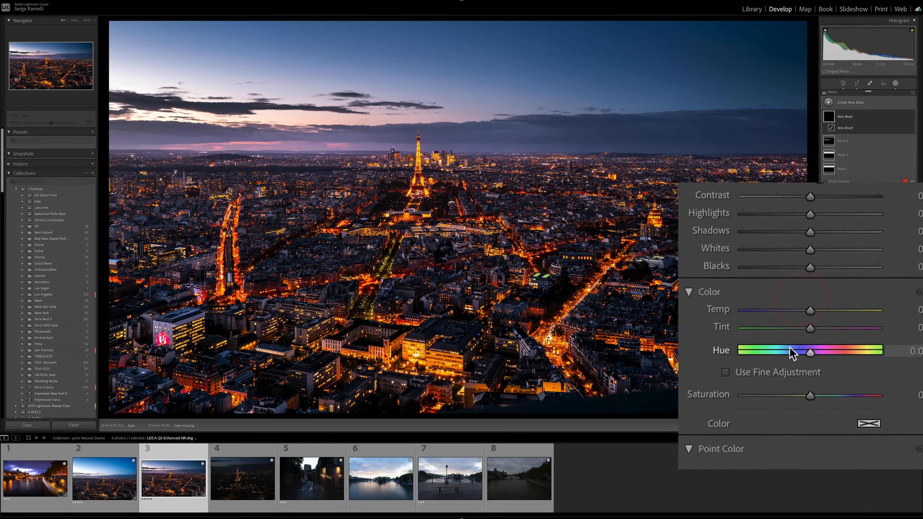
pyautogui.scroll(-6, 792, 351)
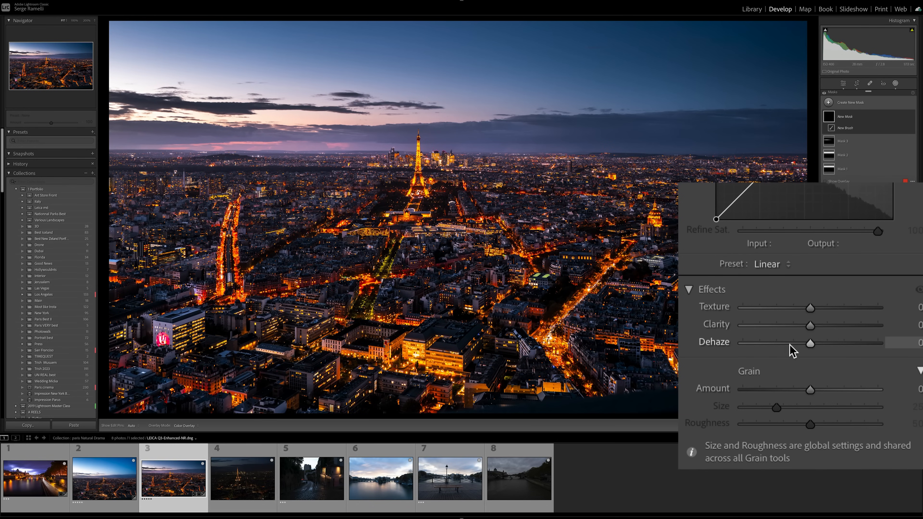
pyautogui.moveTo(795, 330); pyautogui.dragTo(741, 326)
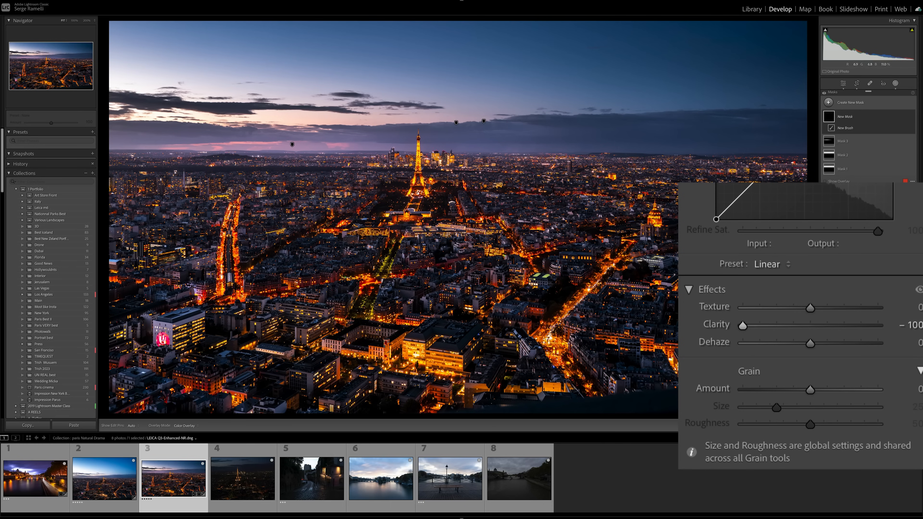
pyautogui.press('h')
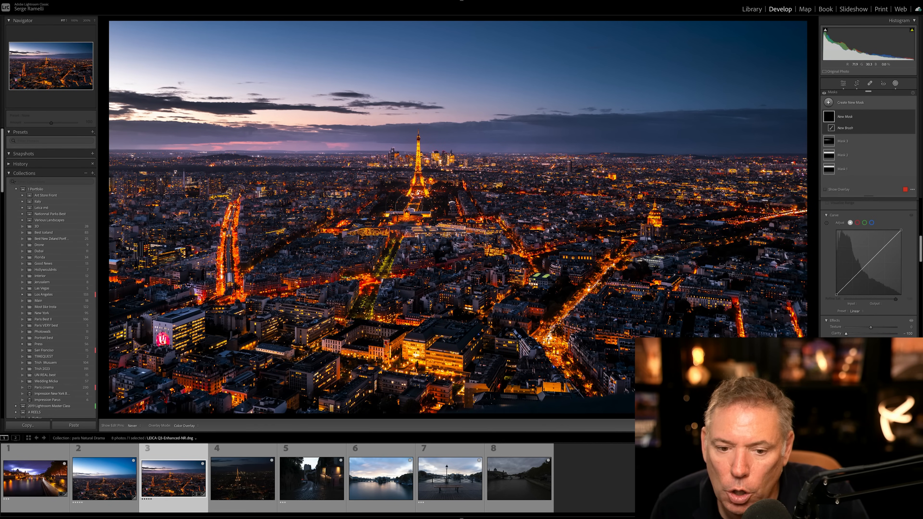
pyautogui.moveTo(624, 233); pyautogui.dragTo(660, 221)
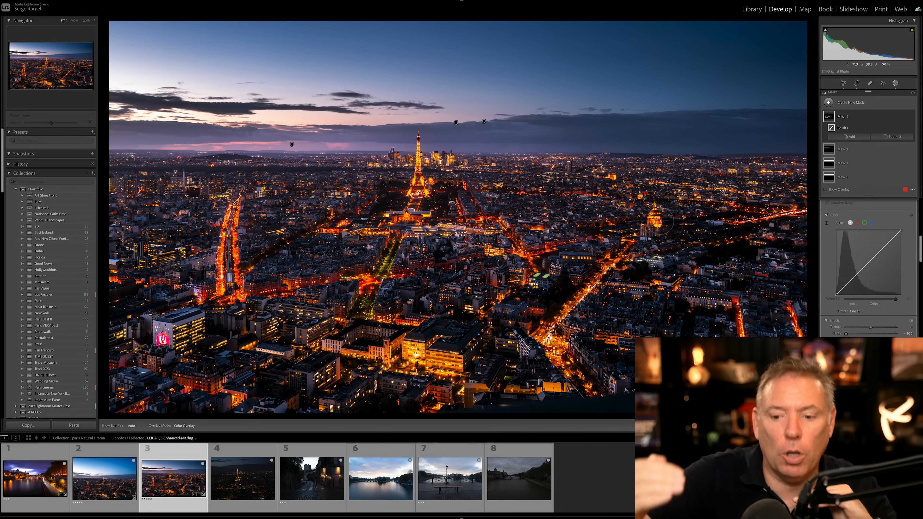
pyautogui.press('h')
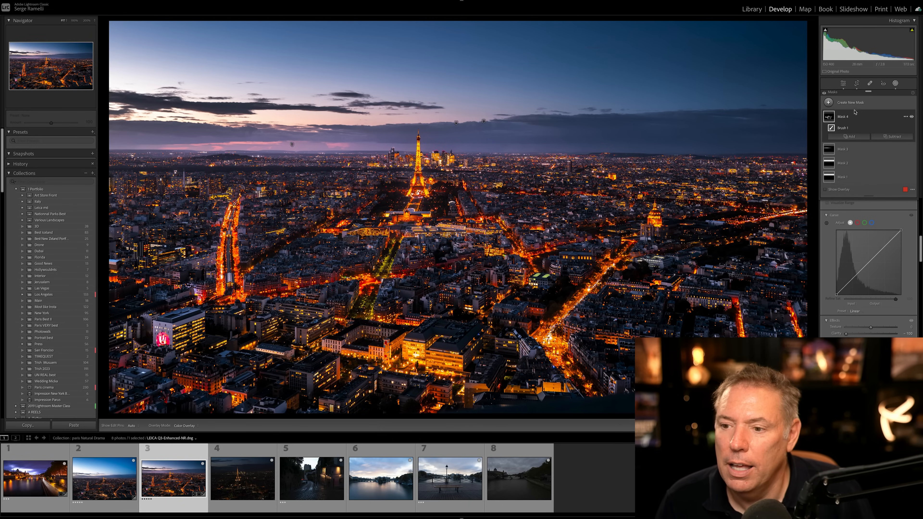
# Step: Return to the global Basic adjustments and set Contrast to +58 and Exposure to -0.40
pyautogui.click(843, 84)
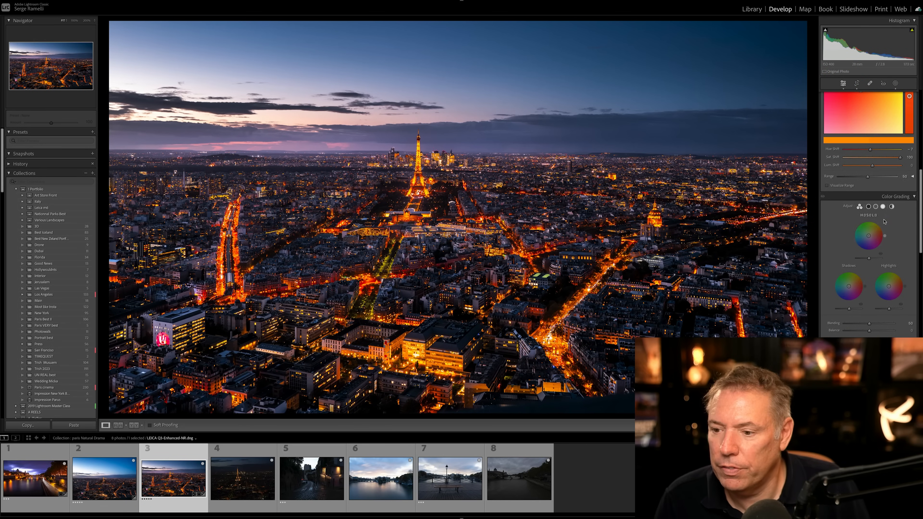
pyautogui.scroll(10, 879, 204)
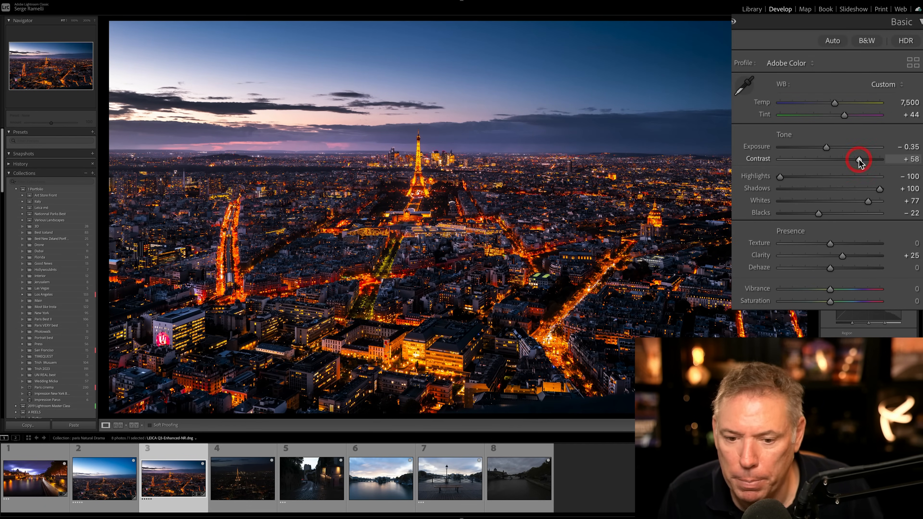
pyautogui.moveTo(826, 151); pyautogui.dragTo(824, 150)
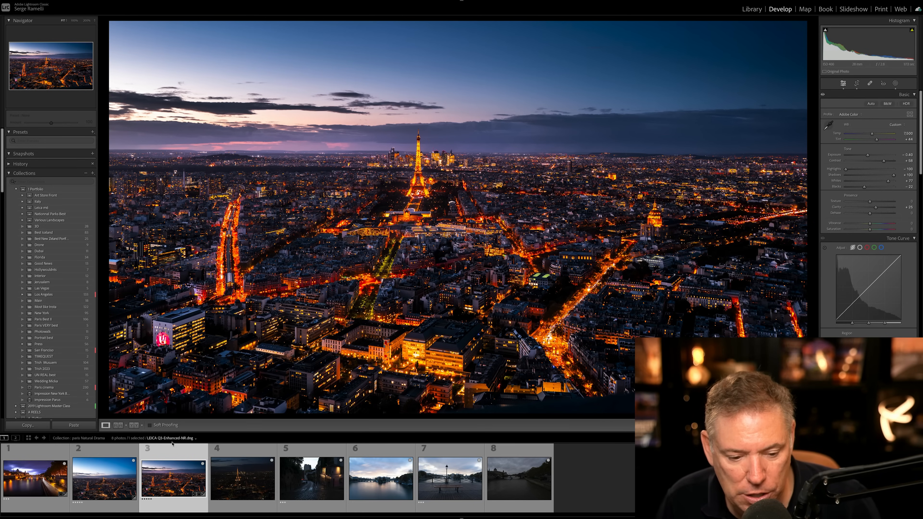
# Step: Compare the edited Leica Q3 skyline with the Sony A7R5 shot, showing the overlay with shutter speed, aperture, ISO and lens
pyautogui.rightClick(175, 455)
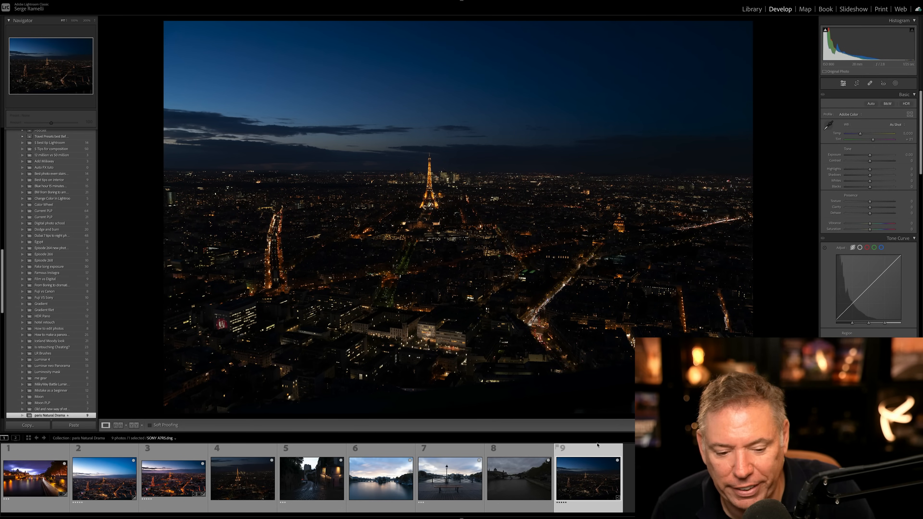
pyautogui.click(179, 456)
pyautogui.click(177, 455)
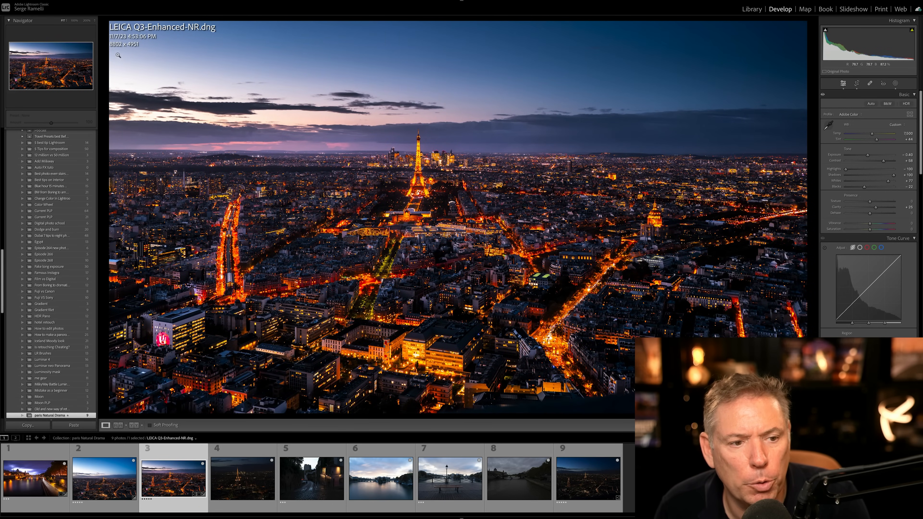
pyautogui.press('i')
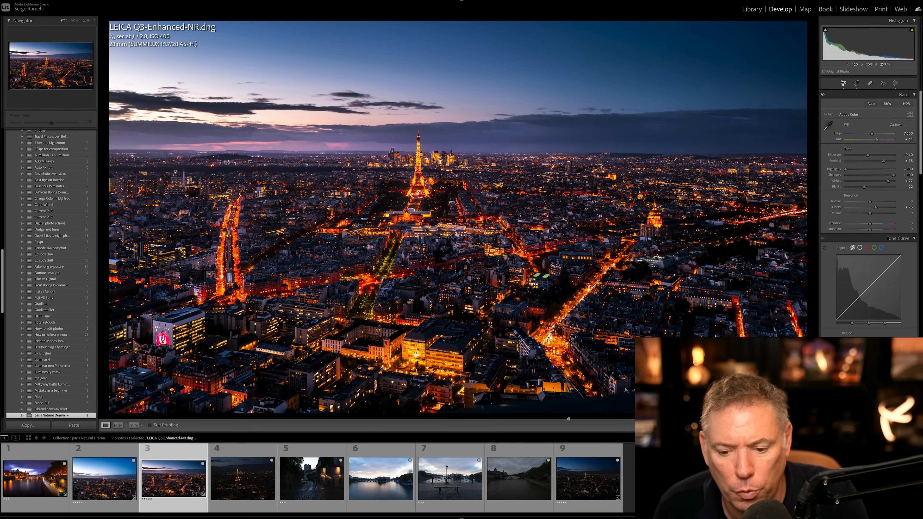
pyautogui.click(587, 451)
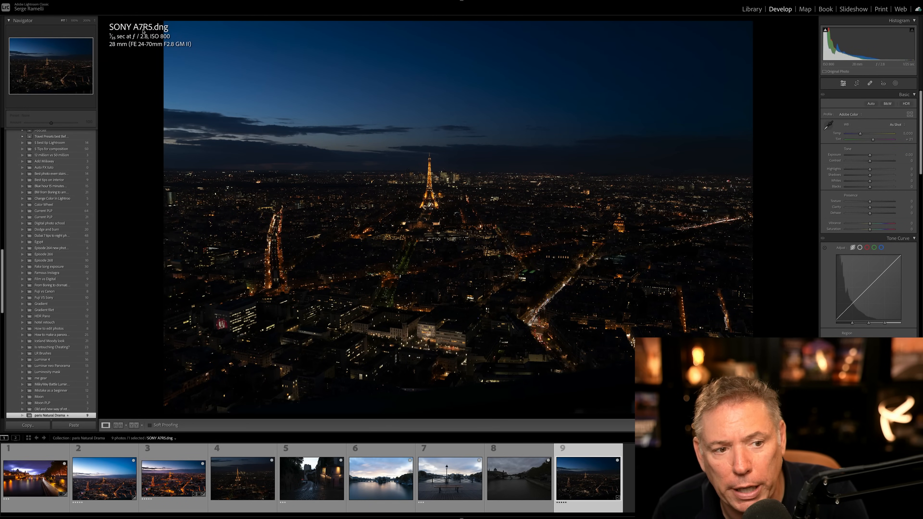
pyautogui.click(181, 451)
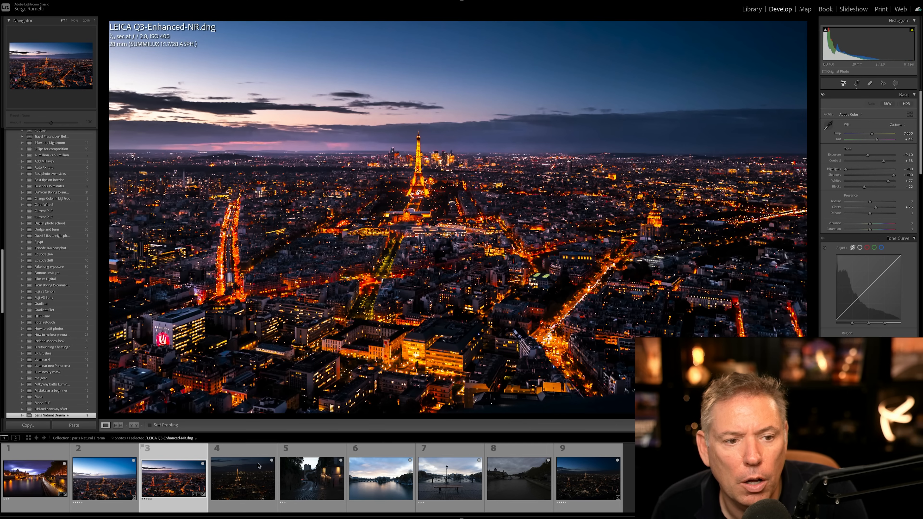
pyautogui.click(602, 454)
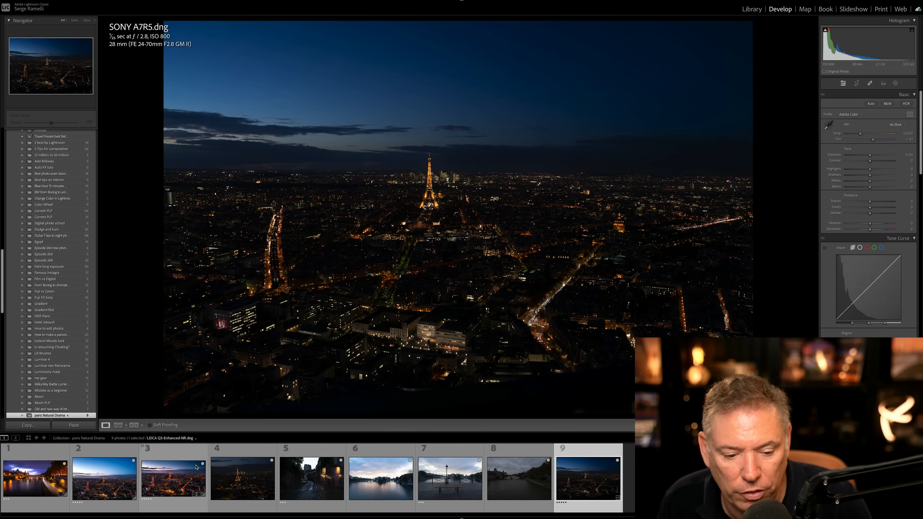
# Step: Copy all develop settings, including the masks and crop, from the Leica Q3 skyline and paste them onto the Sony A7R5 shot
pyautogui.click(177, 461)
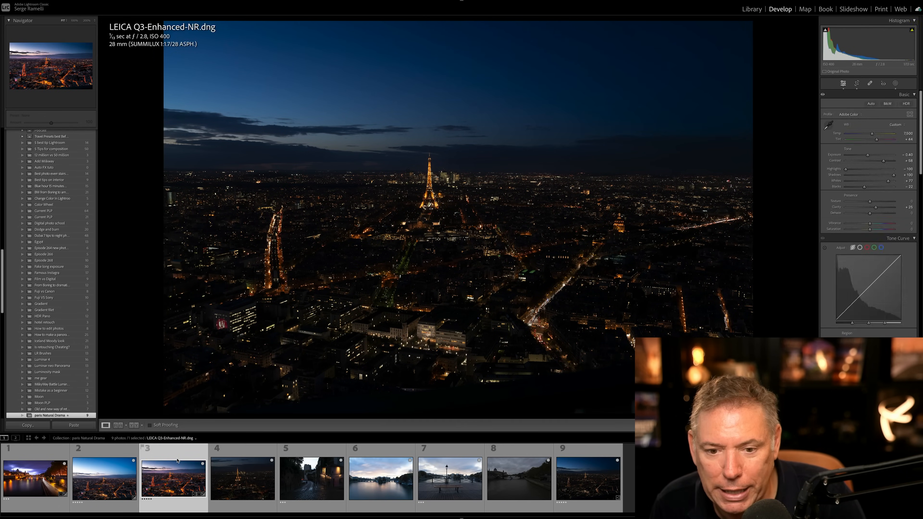
pyautogui.press('shift+super+c')
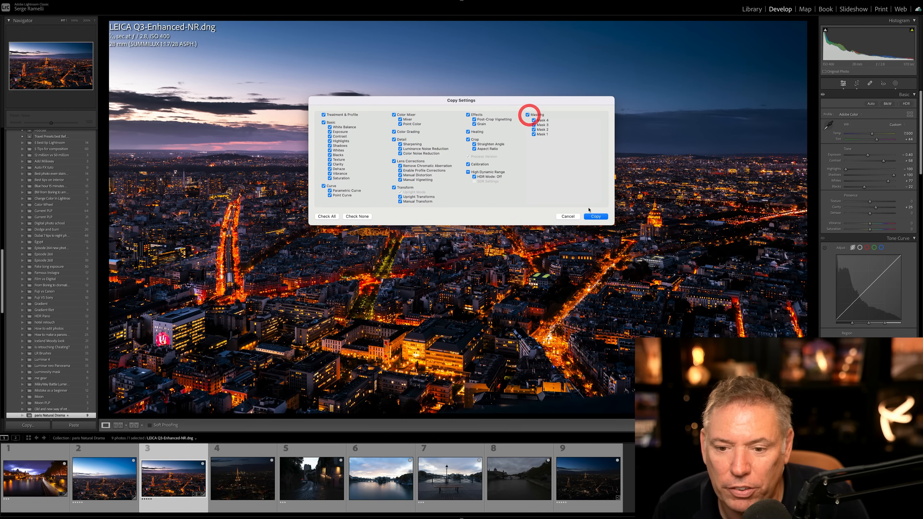
pyautogui.click(595, 217)
pyautogui.click(598, 453)
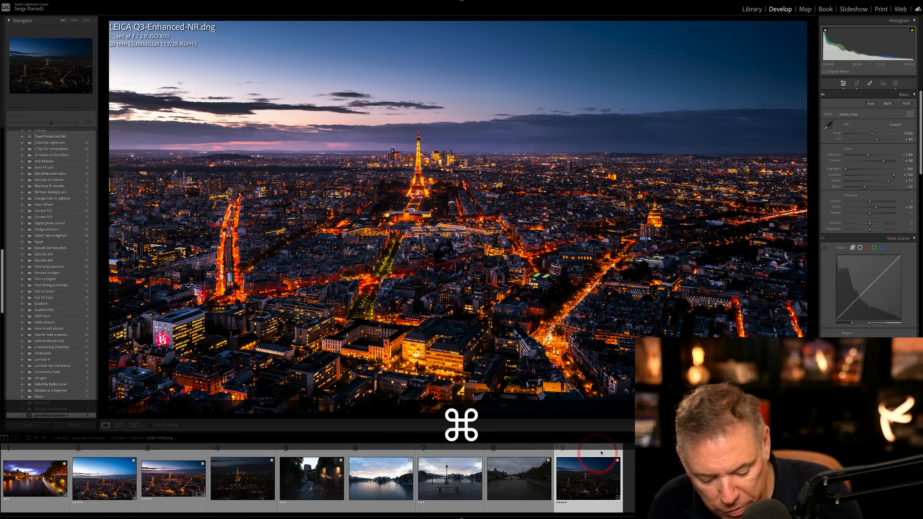
pyautogui.press('super+v')
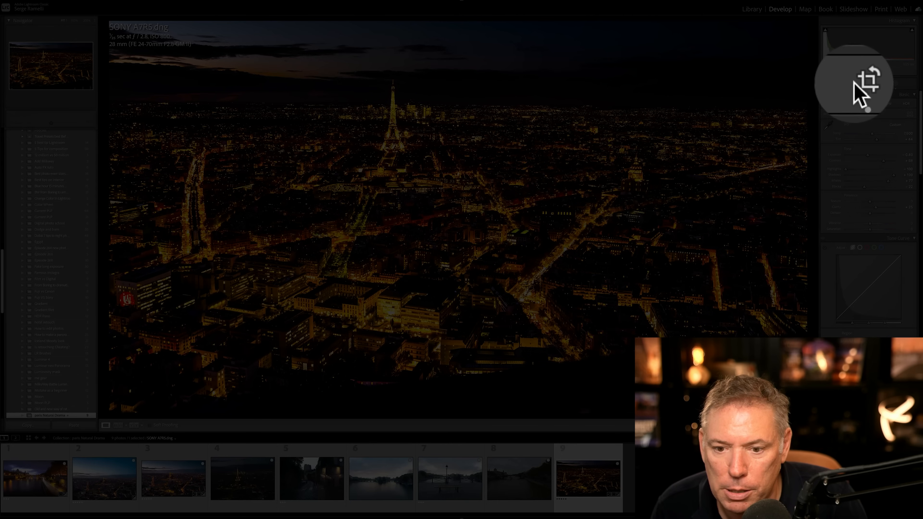
# Step: Enlarge the Sony skyline's crop slightly towards its upper-left corner and apply it
pyautogui.click(857, 83)
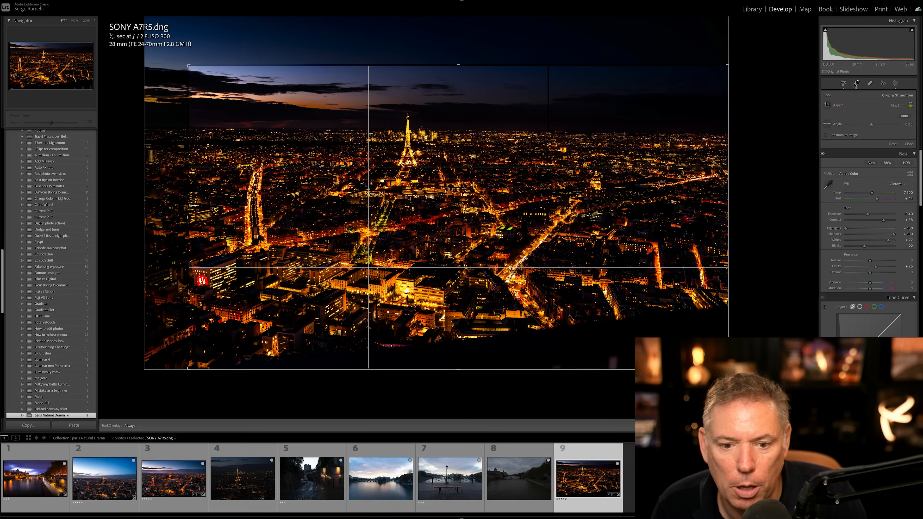
pyautogui.moveTo(188, 65); pyautogui.dragTo(178, 54)
pyautogui.press('Return')
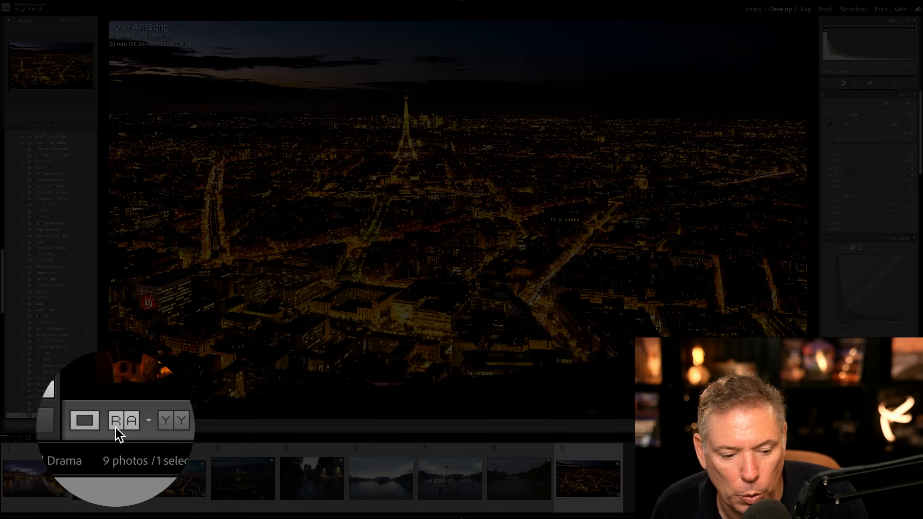
# Step: Show the Sony shot in Reference View with the edited Leica Q3 skyline as the reference photo
pyautogui.click(118, 425)
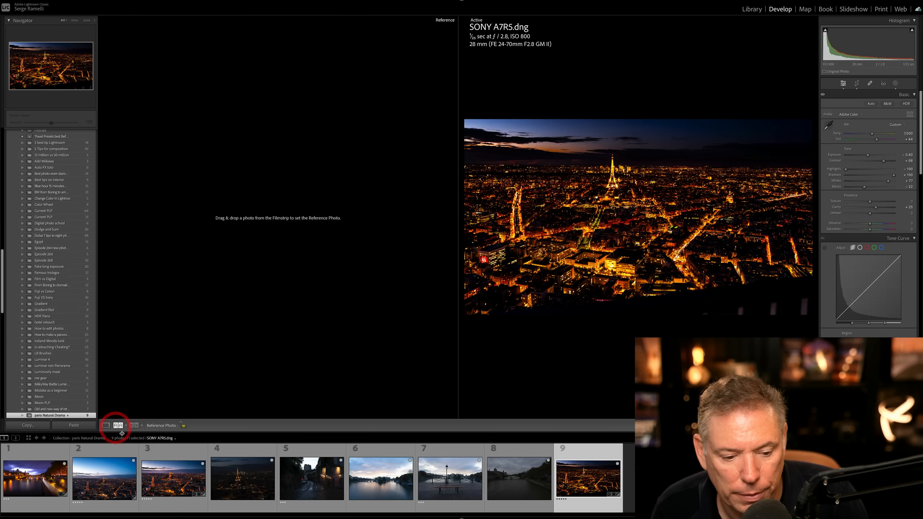
pyautogui.moveTo(173, 478); pyautogui.dragTo(206, 296)
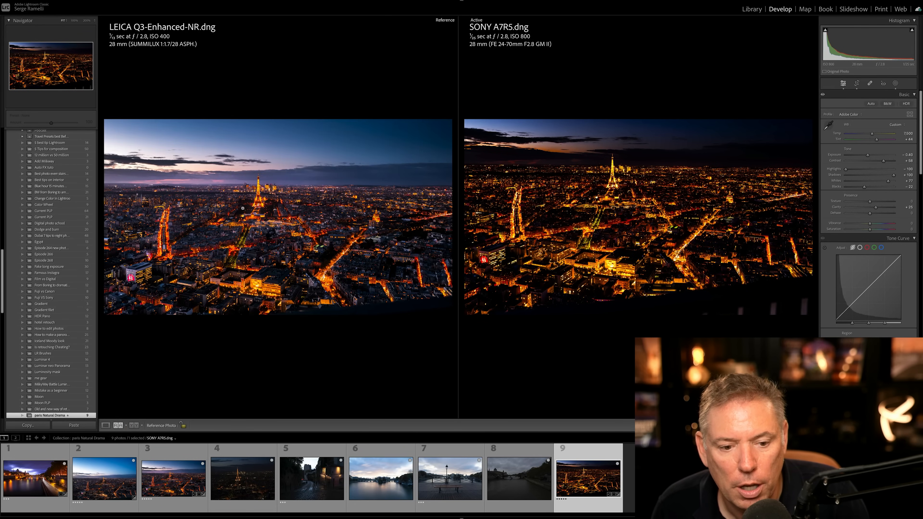
pyautogui.click(629, 246)
pyautogui.click(628, 245)
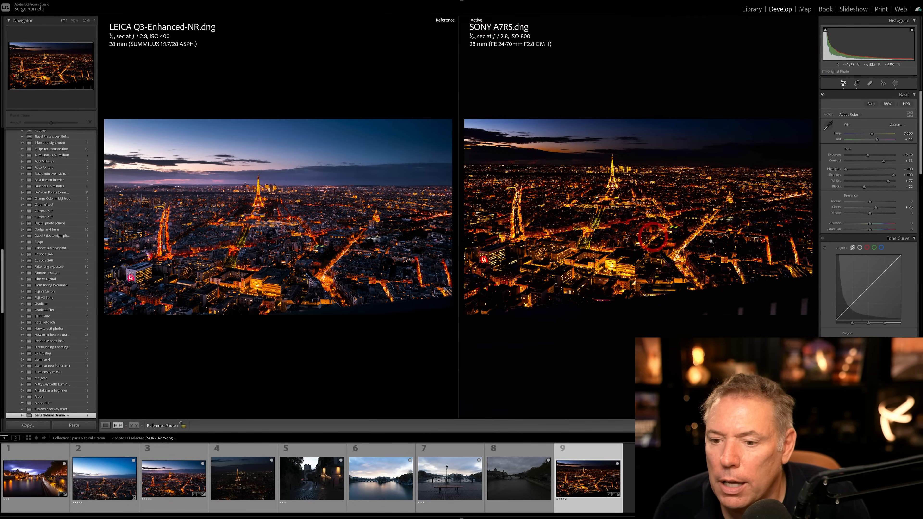
# Step: Adjust the Sony shot towards the Leica reference with Temp 5,751, Exposure +0.65, Whites +78 and Blacks +11
pyautogui.keyDown('alt'); pyautogui.click(865, 187); pyautogui.keyUp('alt')
pyautogui.moveTo(833, 204); pyautogui.dragTo(847, 205)
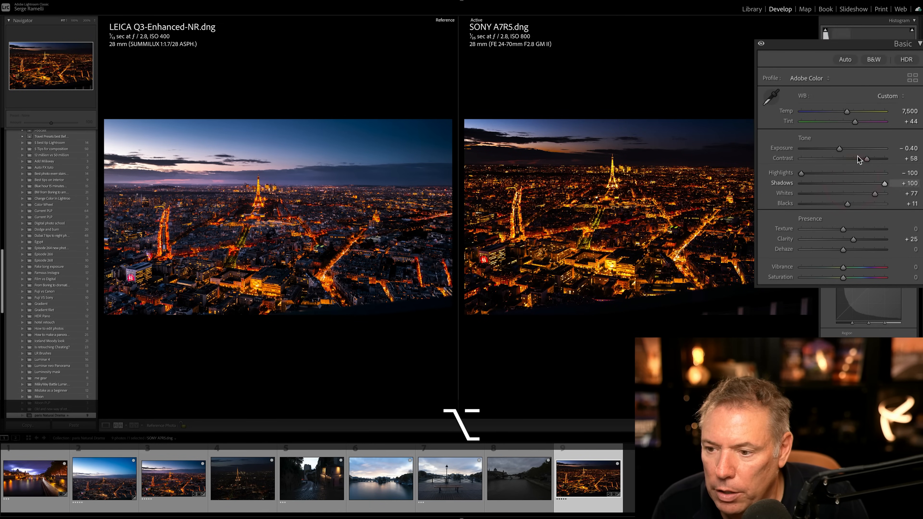
pyautogui.moveTo(844, 148); pyautogui.dragTo(850, 147)
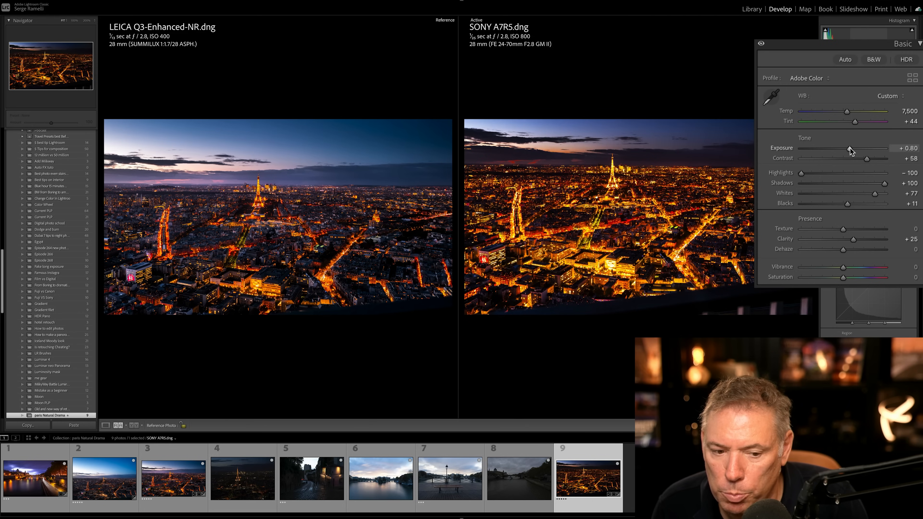
pyautogui.moveTo(845, 114); pyautogui.dragTo(844, 112)
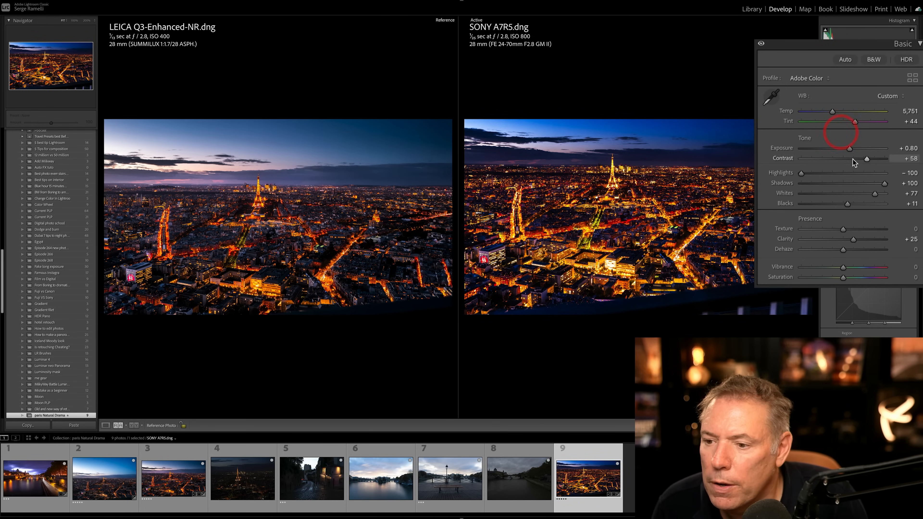
pyautogui.moveTo(849, 148); pyautogui.dragTo(851, 152)
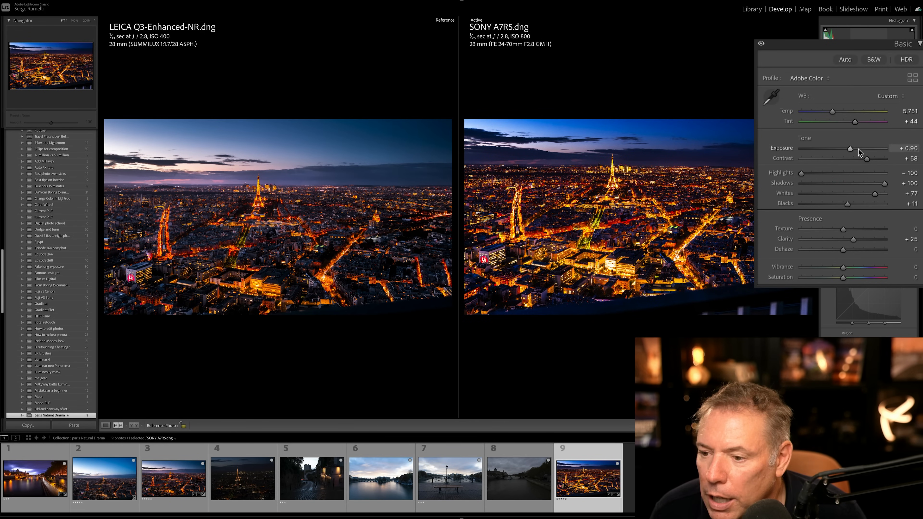
pyautogui.moveTo(852, 147); pyautogui.dragTo(851, 148)
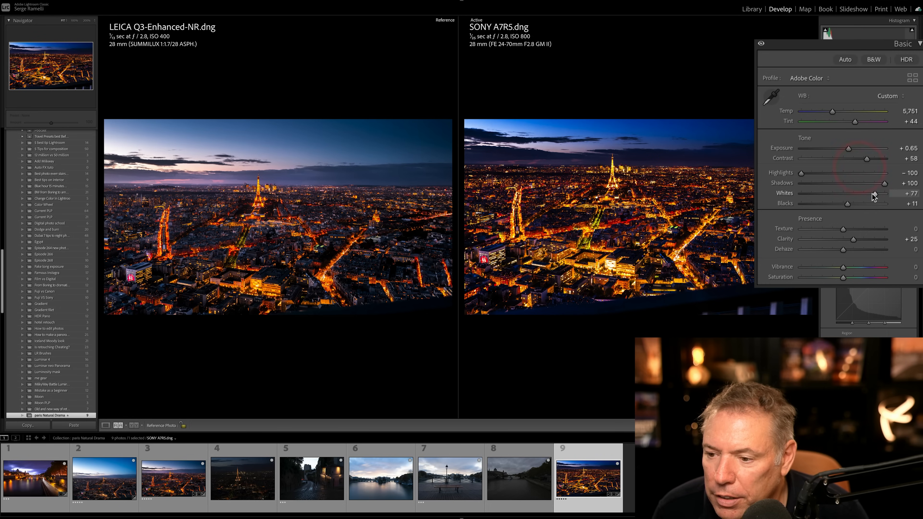
pyautogui.moveTo(872, 193); pyautogui.dragTo(872, 192)
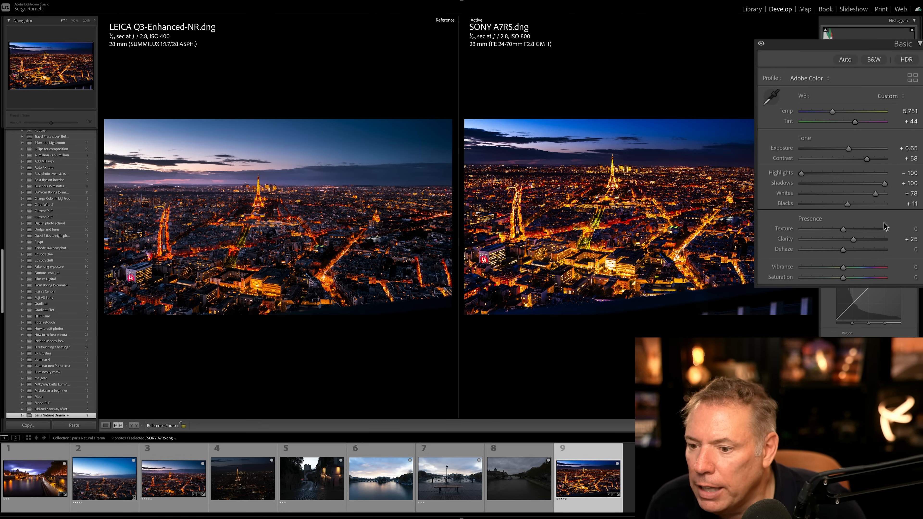
# Step: Leave Reference View, crop the Sony skyline tighter to exclude the dark foreground edge, and raise its Exposure slightly
pyautogui.scroll(-3, 862, 229)
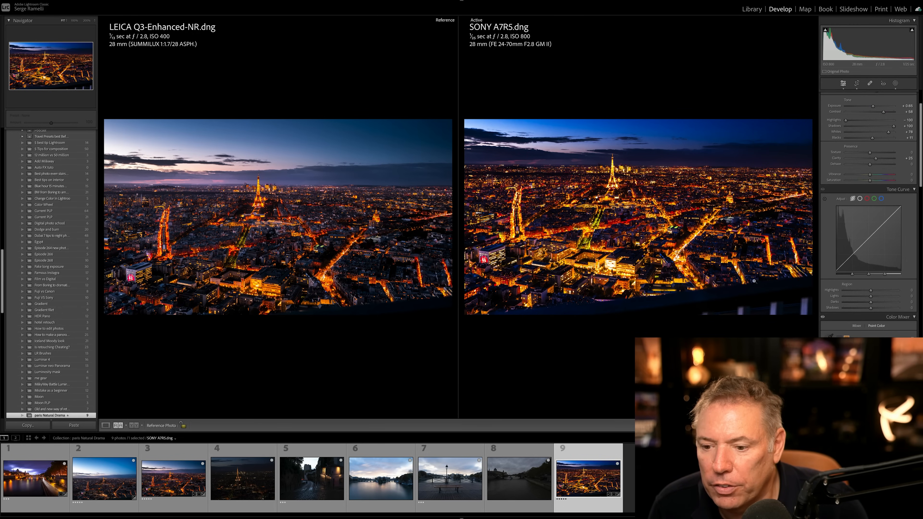
pyautogui.click(856, 84)
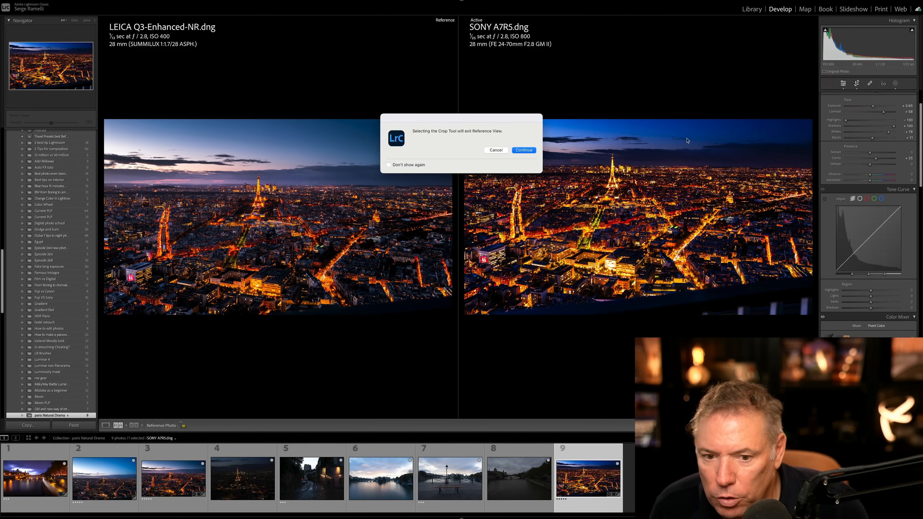
pyautogui.click(524, 151)
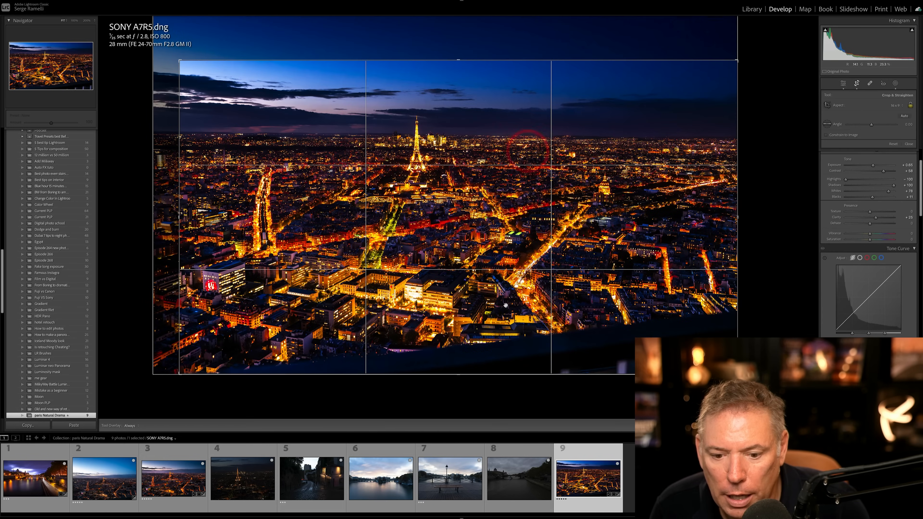
pyautogui.moveTo(737, 374); pyautogui.dragTo(697, 352)
pyautogui.moveTo(673, 299); pyautogui.dragTo(662, 309)
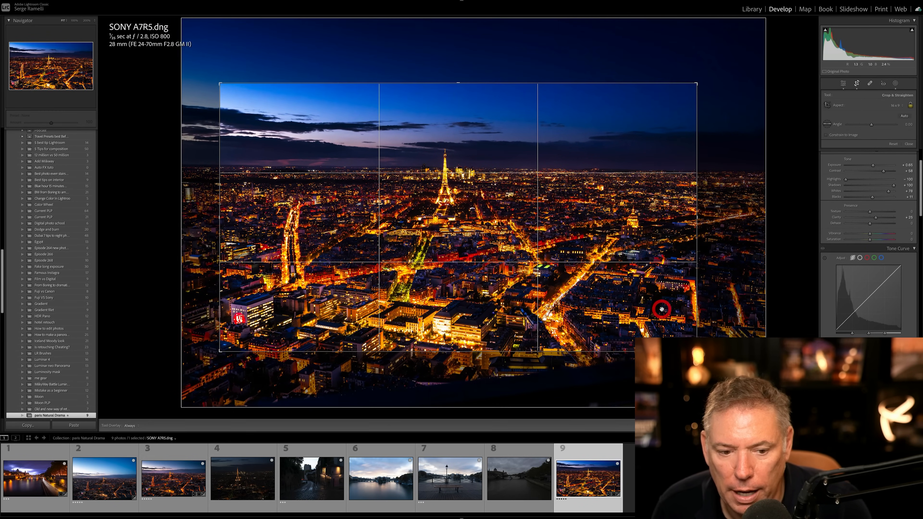
pyautogui.press('Return')
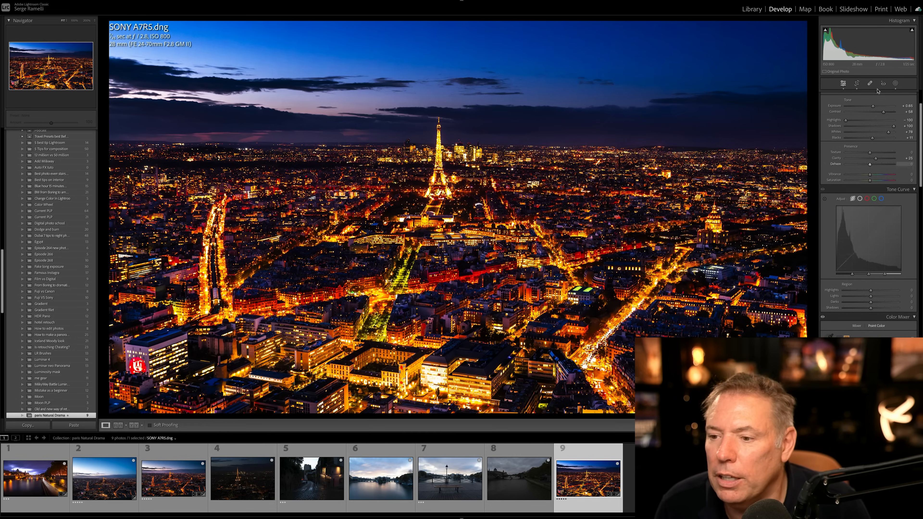
pyautogui.moveTo(872, 106); pyautogui.dragTo(874, 106)
# Step: Open the Leica Q3 and Sony A7R5 skylines side by side in Compare view with all panels hidden
pyautogui.press('alt')
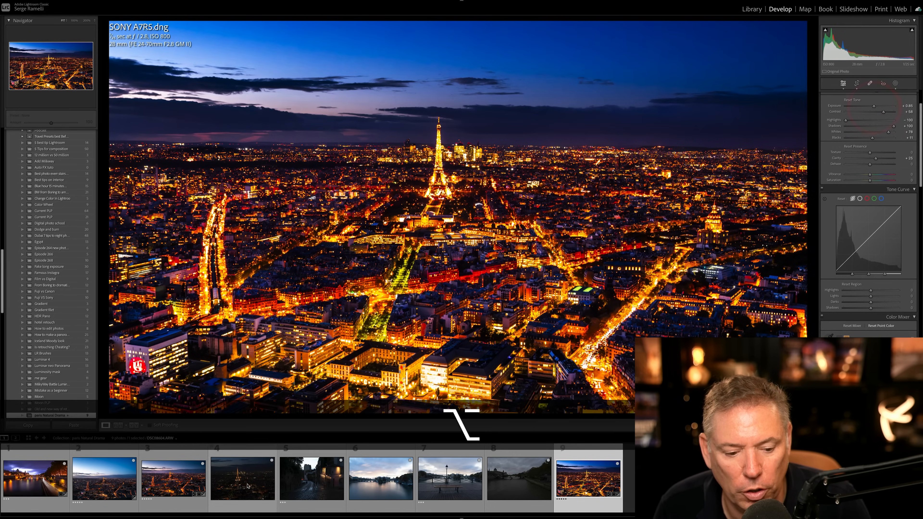
pyautogui.click(181, 472)
pyautogui.hotkey('alt', 'c')
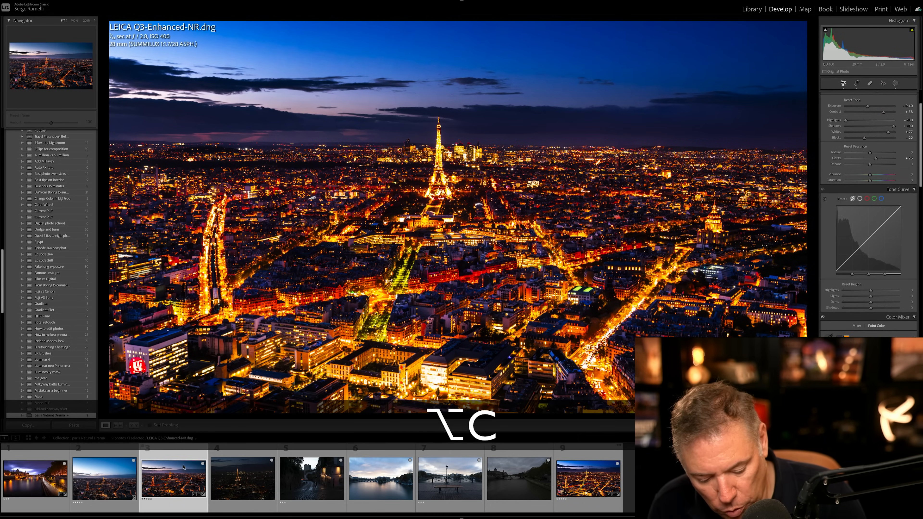
pyautogui.hotkey('shift', 'c')
pyautogui.hotkey('shift', 'Tab')
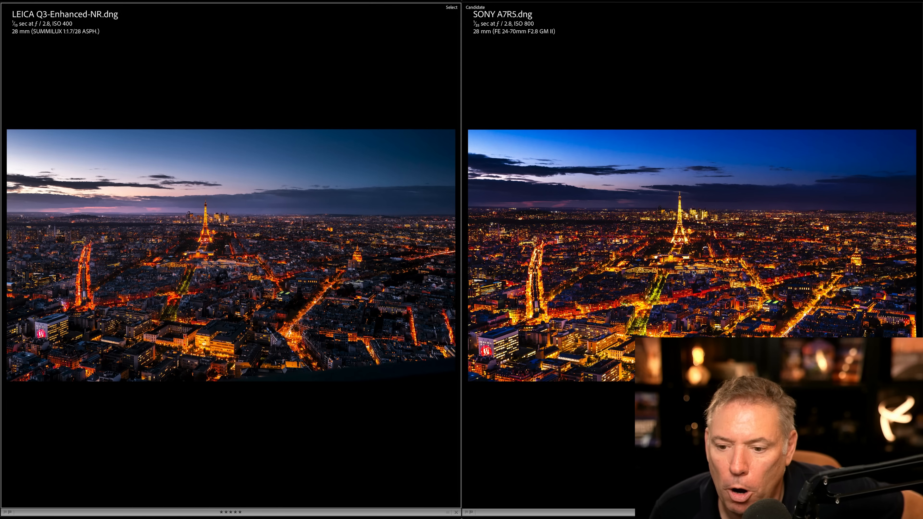
# Step: Zoom both skylines in on the Eiffel Tower and compare the detail, highlights and colors across the city and horizon
pyautogui.click(684, 239)
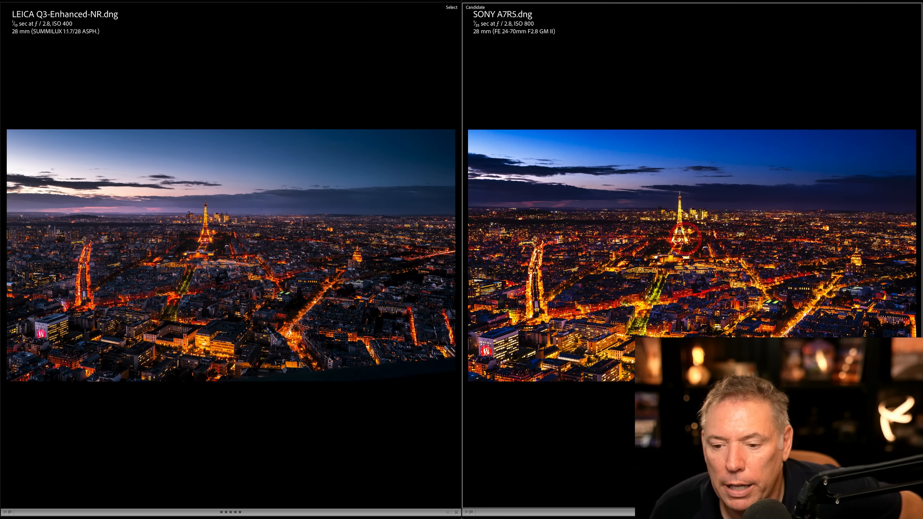
pyautogui.click(678, 227)
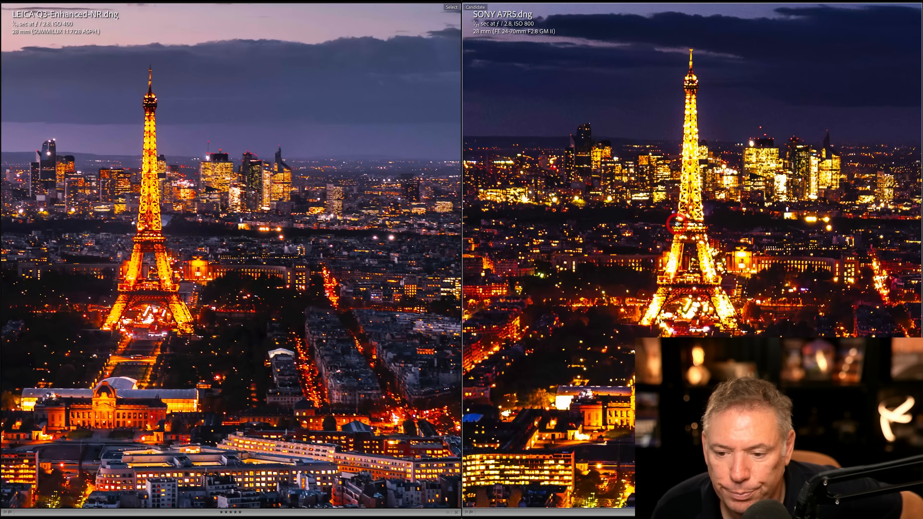
pyautogui.moveTo(649, 238); pyautogui.dragTo(640, 183)
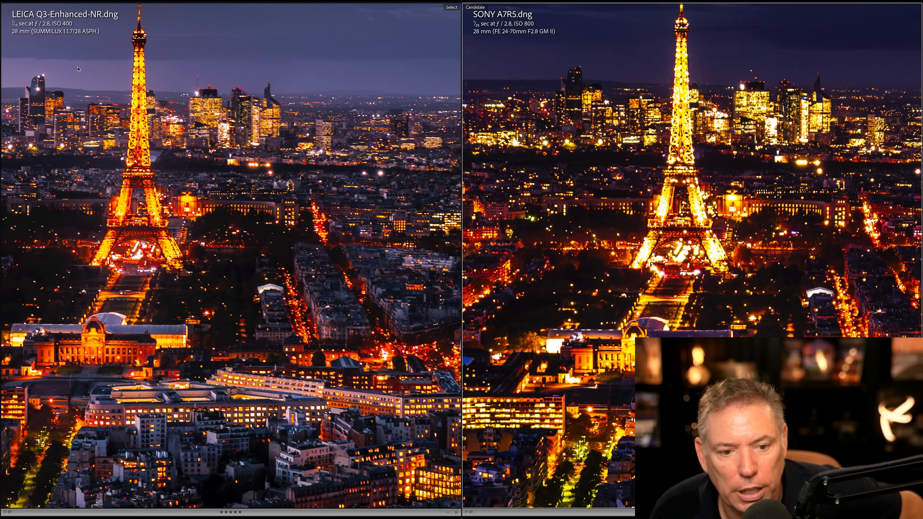
pyautogui.moveTo(698, 211); pyautogui.dragTo(720, 102)
pyautogui.moveTo(686, 167); pyautogui.dragTo(674, 272)
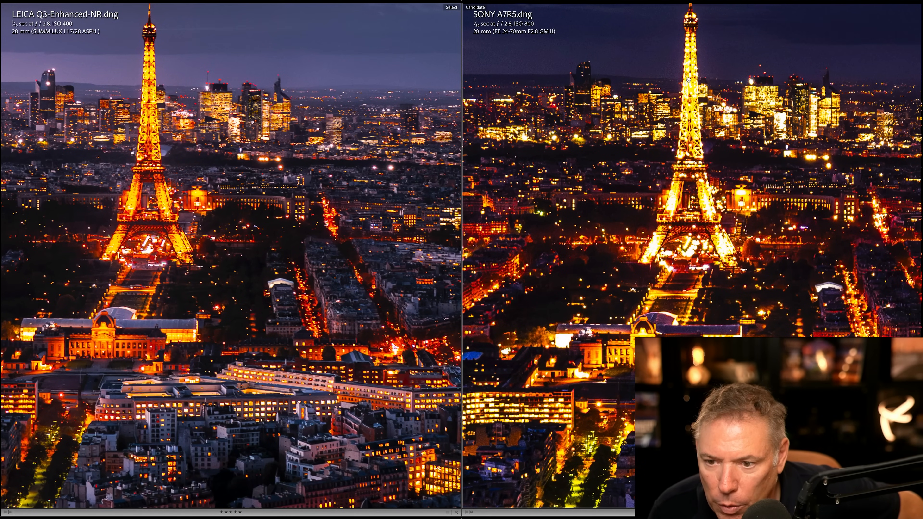
pyautogui.moveTo(674, 226); pyautogui.dragTo(757, 202)
pyautogui.moveTo(496, 247); pyautogui.dragTo(705, 247)
pyautogui.moveTo(572, 233); pyautogui.dragTo(688, 233)
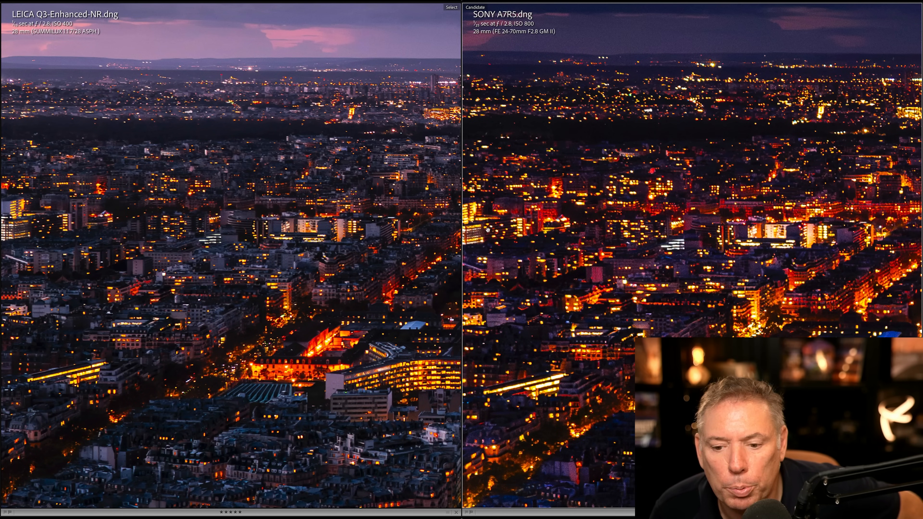
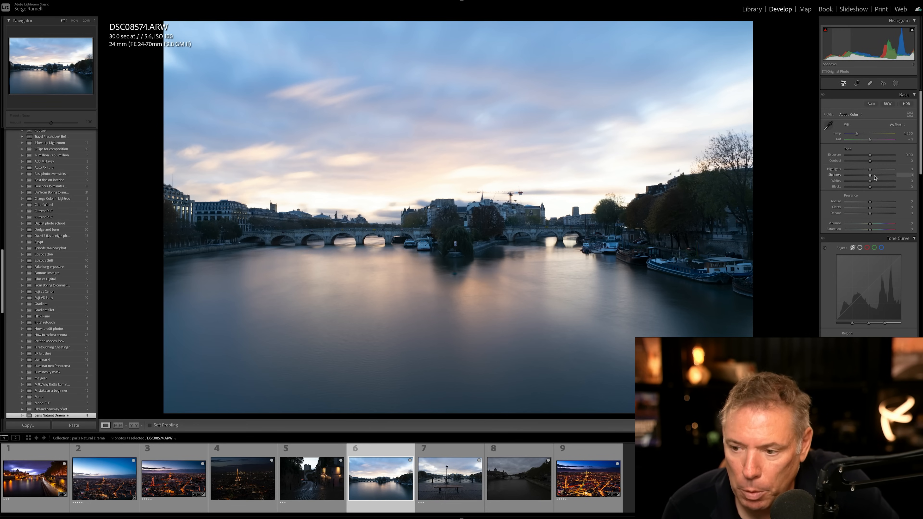
# Step: Set the river sunset photo's Highlights to -100, Shadows to +100 and Blacks to -100, and raise its Whites moderately
pyautogui.moveTo(875, 177); pyautogui.dragTo(822, 173)
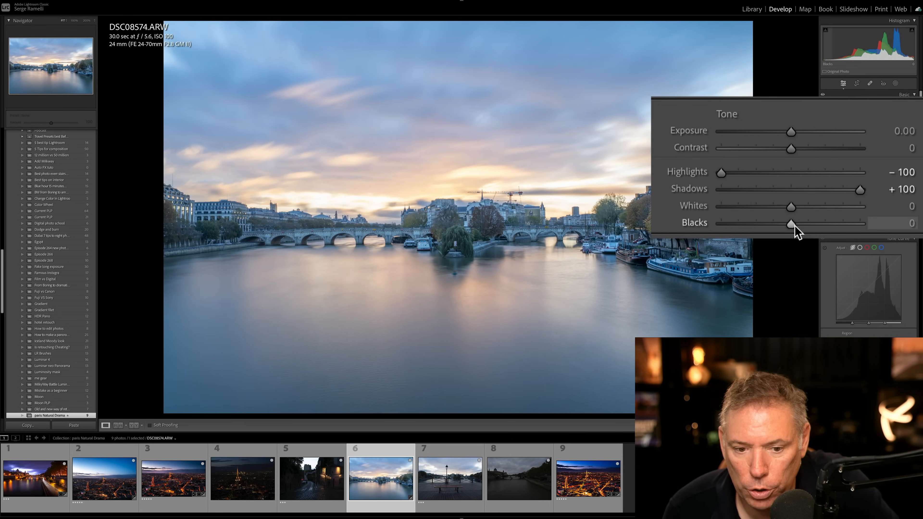
pyautogui.keyDown('alt'); pyautogui.click(793, 224); pyautogui.keyUp('alt')
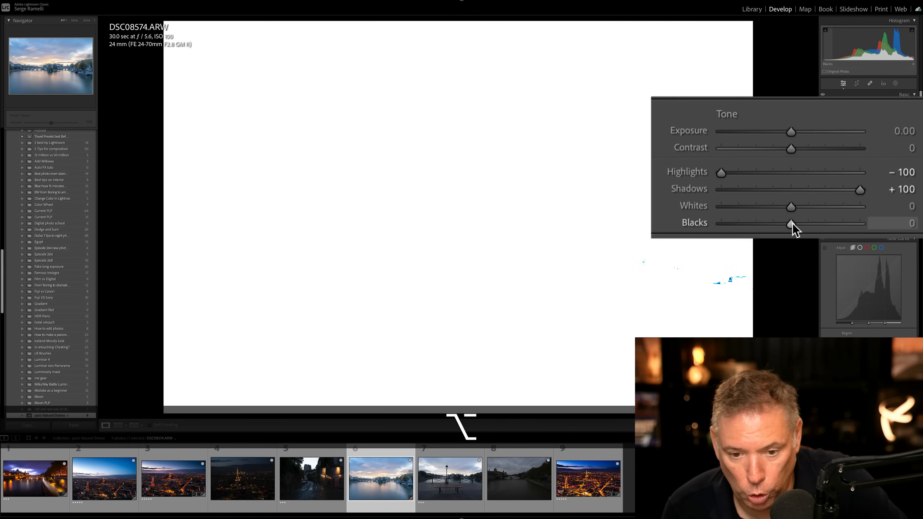
pyautogui.moveTo(788, 224); pyautogui.dragTo(721, 224)
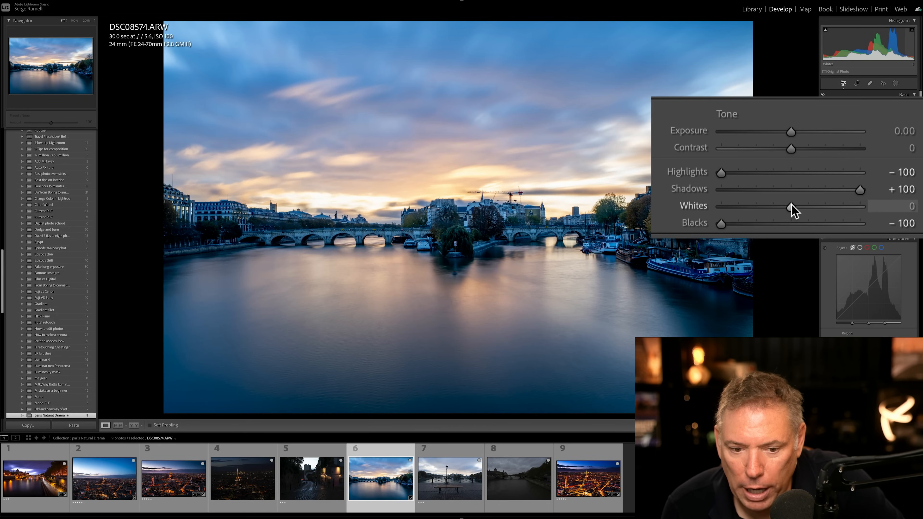
pyautogui.moveTo(793, 206); pyautogui.dragTo(817, 205)
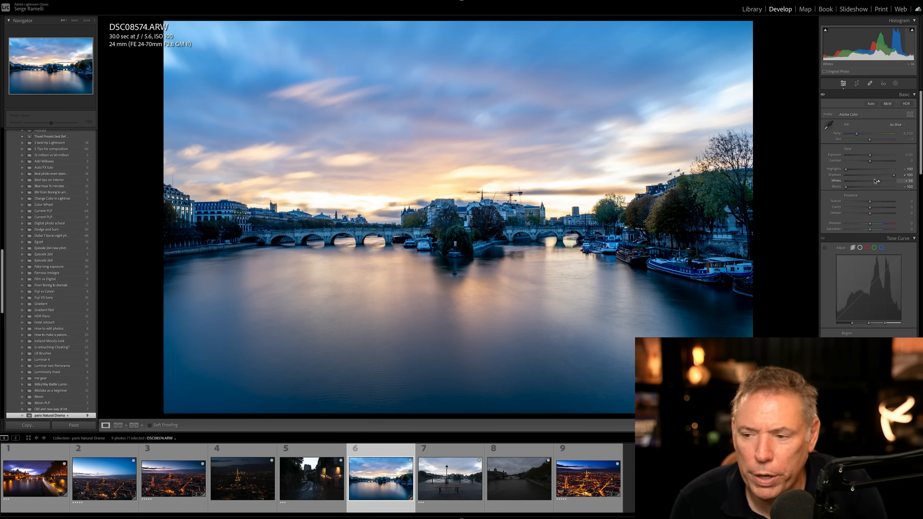
# Step: Warm the river sunset photo by setting Temp to 6,846 and shifting Tint toward magenta to +22
pyautogui.moveTo(856, 133); pyautogui.dragTo(869, 134)
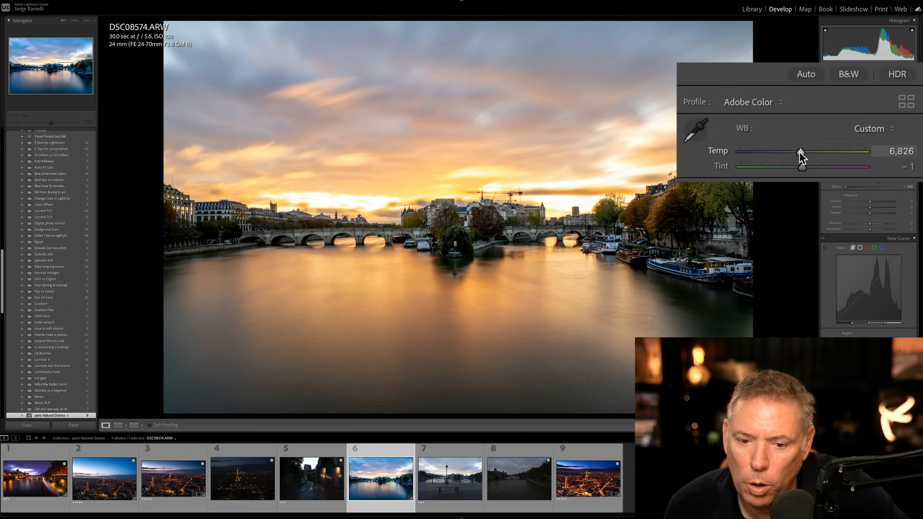
pyautogui.click(799, 167)
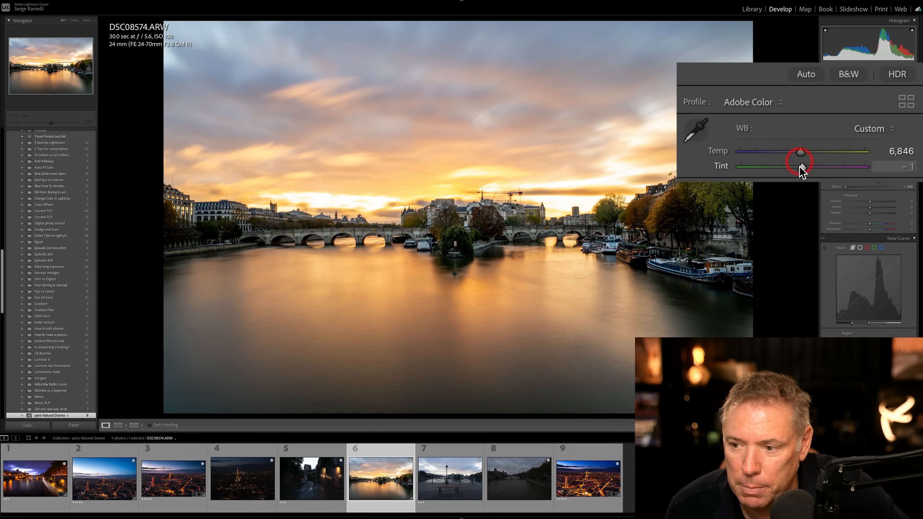
pyautogui.moveTo(805, 166); pyautogui.dragTo(810, 166)
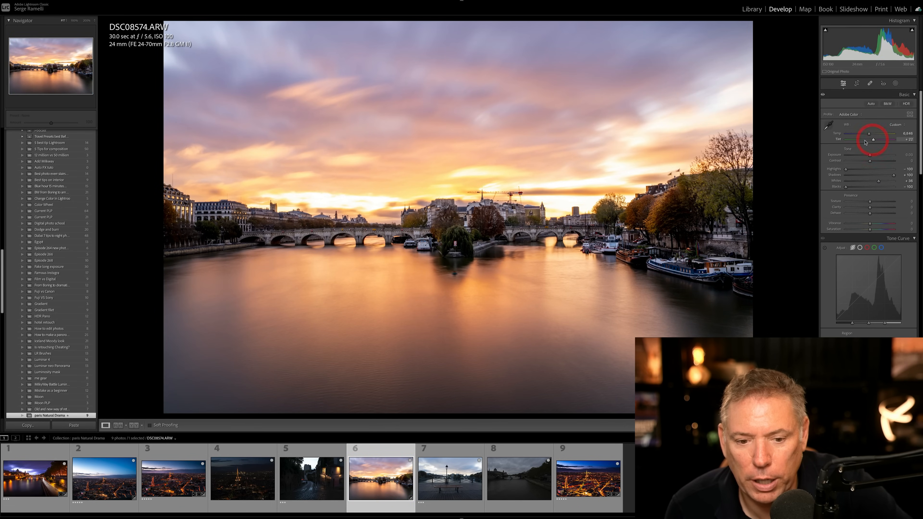
# Step: Set the photo's Contrast to +45 and lower its Exposure very slightly
pyautogui.moveTo(870, 160); pyautogui.dragTo(881, 161)
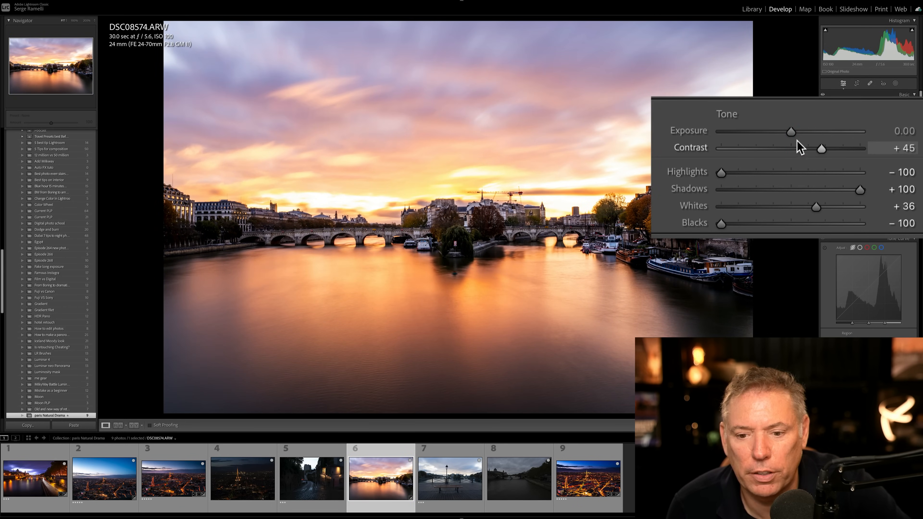
pyautogui.moveTo(788, 131); pyautogui.dragTo(788, 132)
pyautogui.click(789, 131)
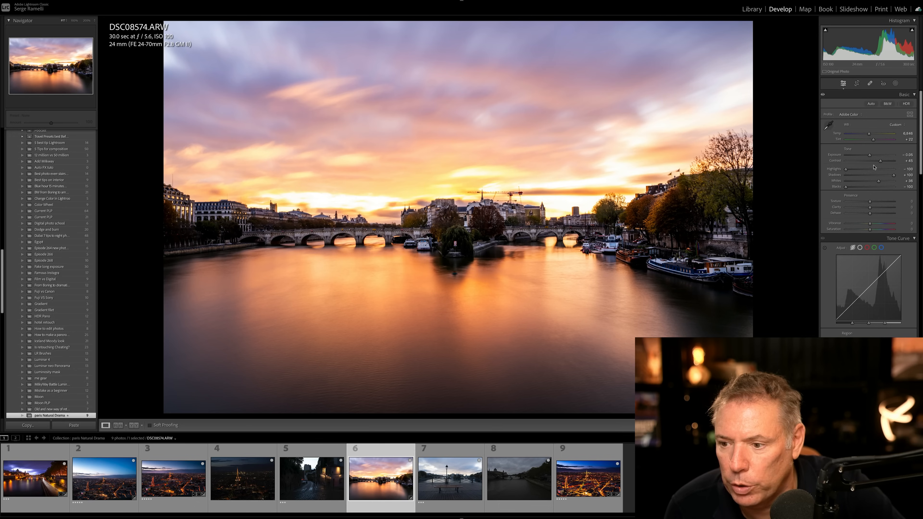
# Step: Sample the yellow sunset sky with Point Color and set Hue Shift to -10 and Sat. Shift to 14
pyautogui.scroll(-15, 872, 167)
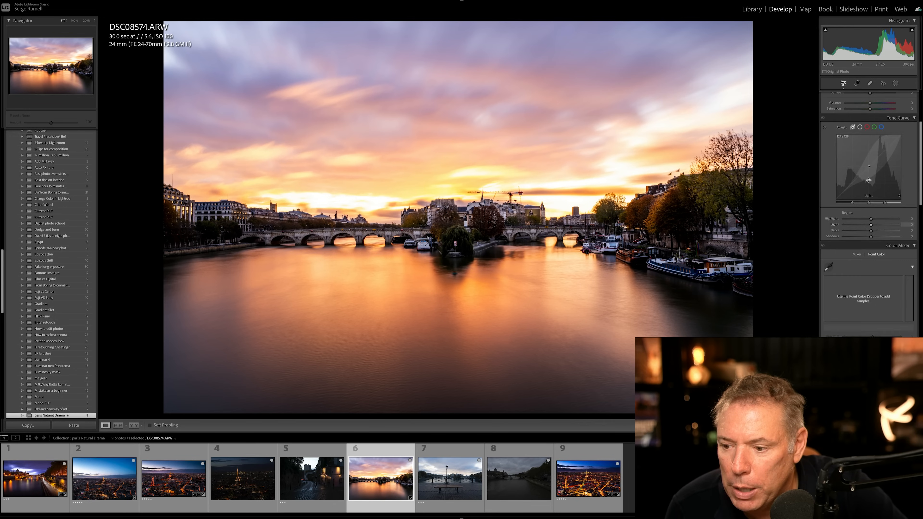
pyautogui.scroll(3, 870, 183)
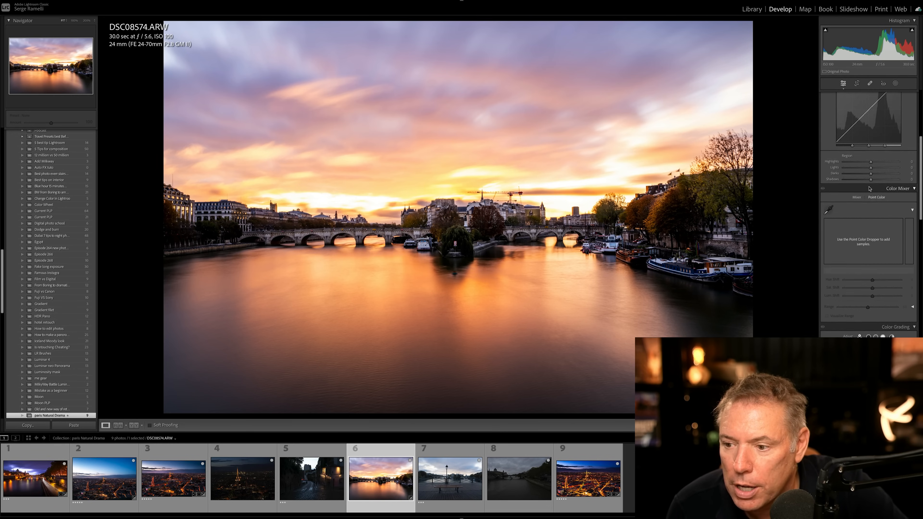
pyautogui.click(831, 174)
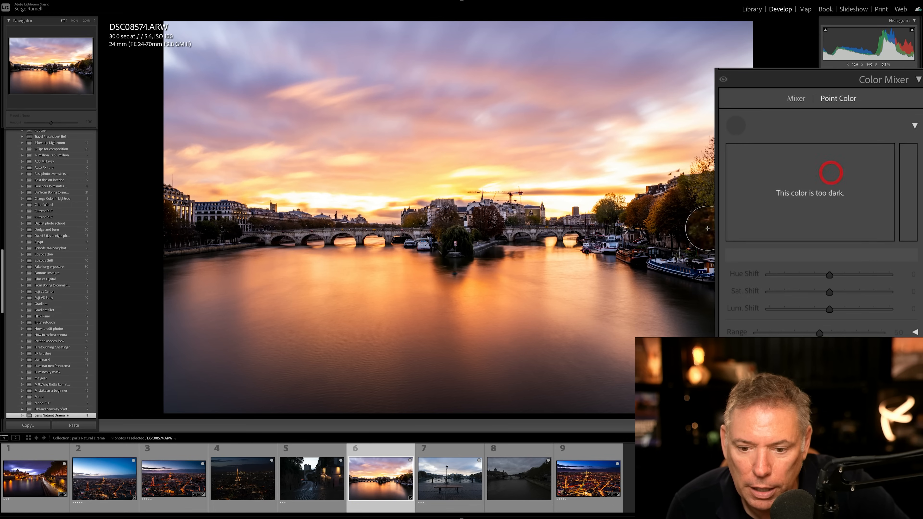
pyautogui.click(464, 182)
pyautogui.moveTo(813, 183); pyautogui.dragTo(802, 175)
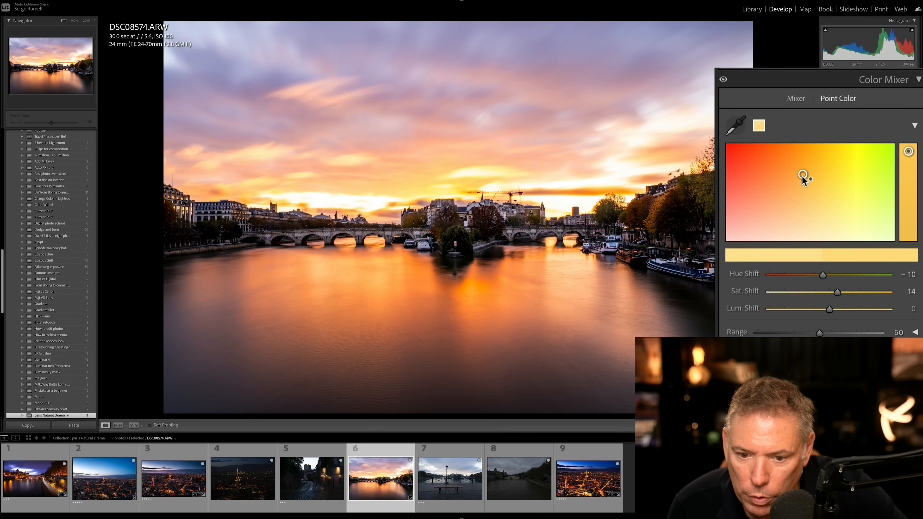
# Step: Sample the lavender upper sky as a second Point Color and raise its Sat. Shift to about 50
pyautogui.click(743, 133)
pyautogui.click(246, 59)
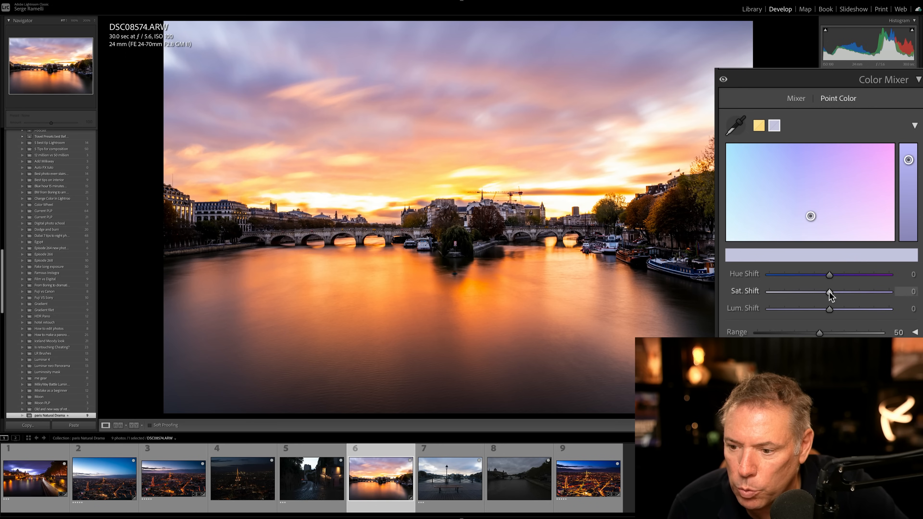
pyautogui.moveTo(829, 293); pyautogui.dragTo(861, 295)
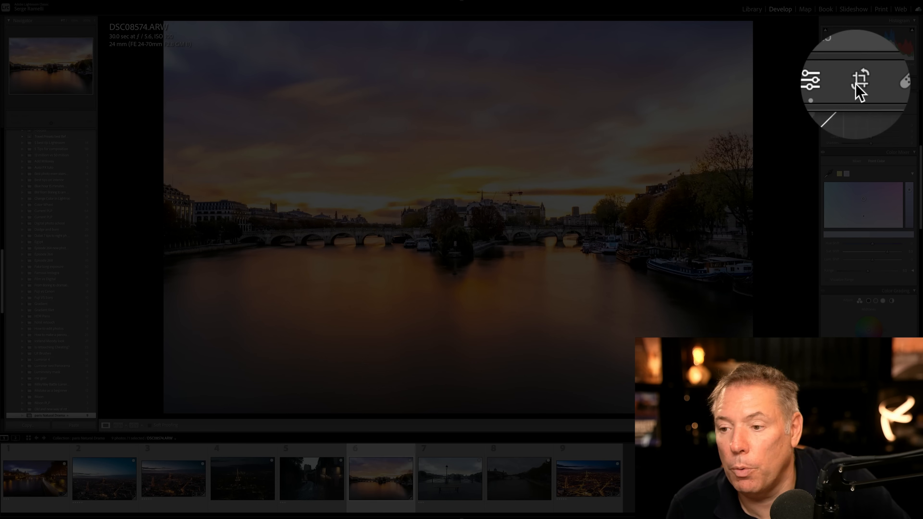
# Step: Crop the photo to a tighter 16 x 9 frame, trimming the upper sky and left edge while keeping the foreground water
pyautogui.click(856, 83)
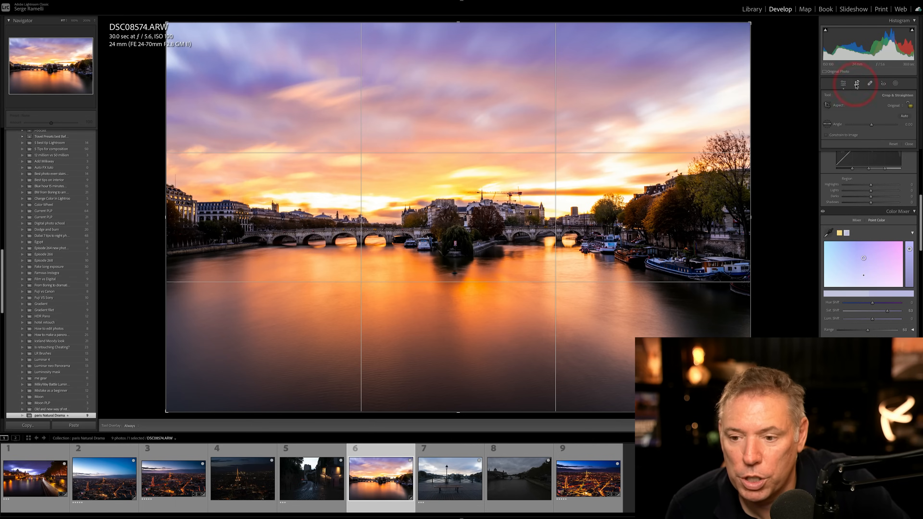
pyautogui.click(901, 106)
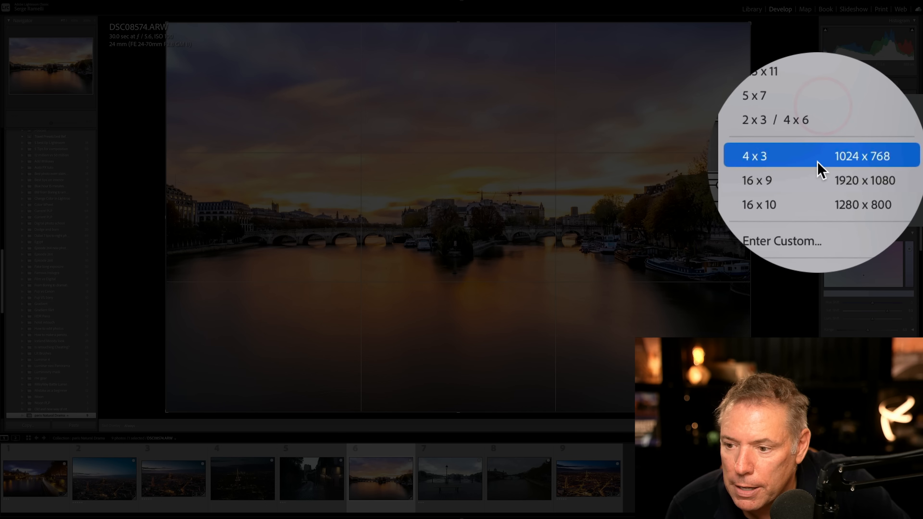
pyautogui.click(819, 175)
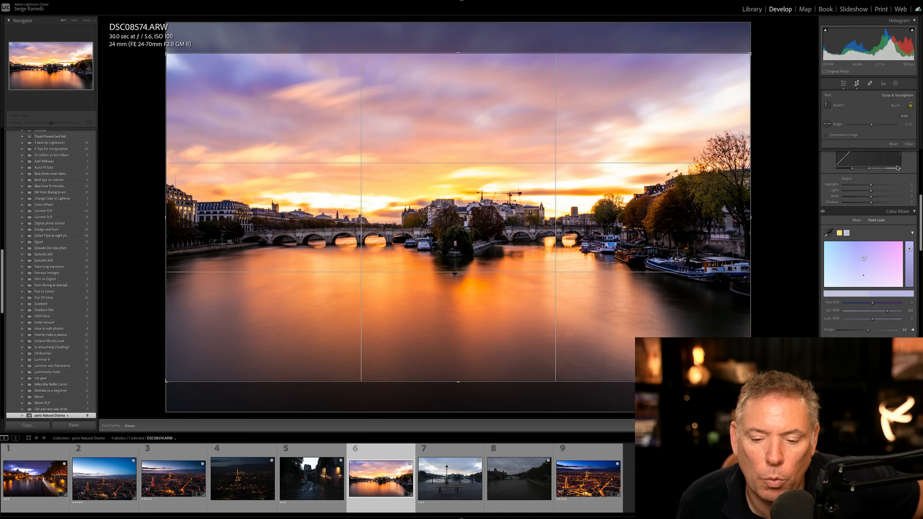
pyautogui.moveTo(463, 381); pyautogui.dragTo(462, 370)
pyautogui.moveTo(457, 275); pyautogui.dragTo(456, 304)
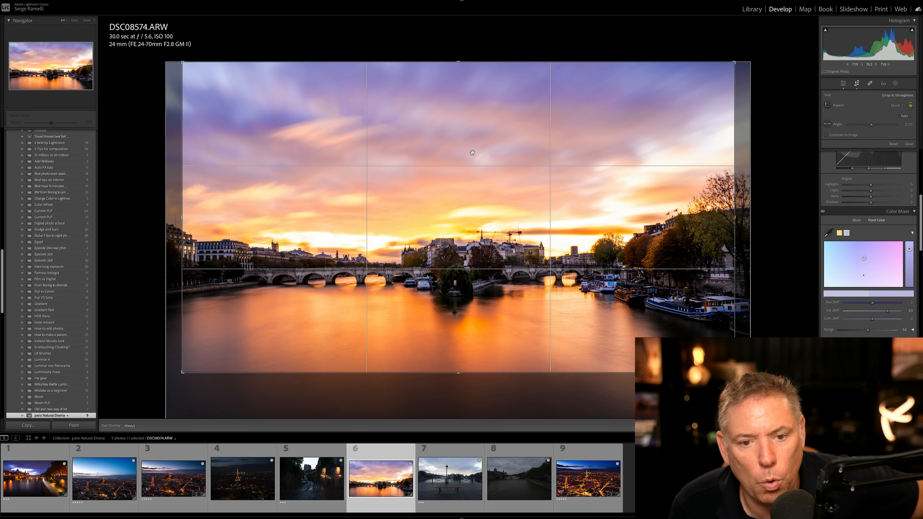
pyautogui.moveTo(468, 196); pyautogui.dragTo(466, 82)
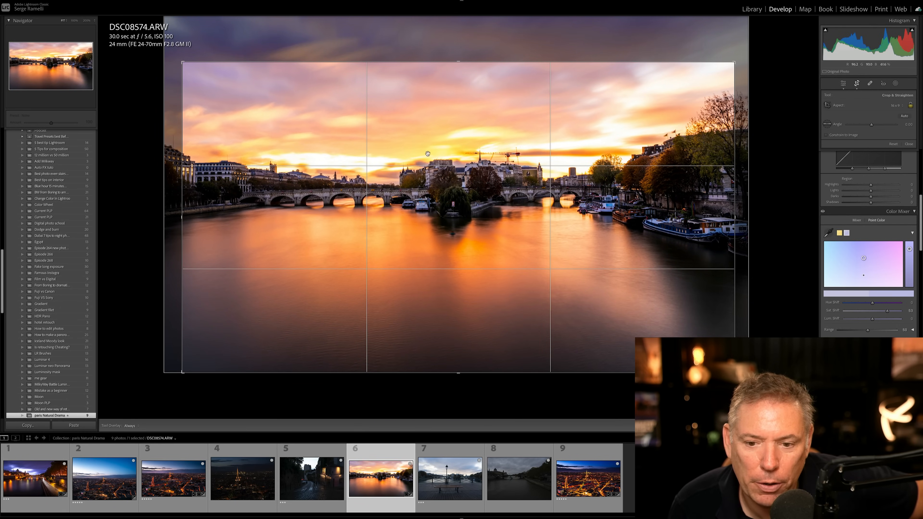
pyautogui.moveTo(475, 192); pyautogui.dragTo(461, 191)
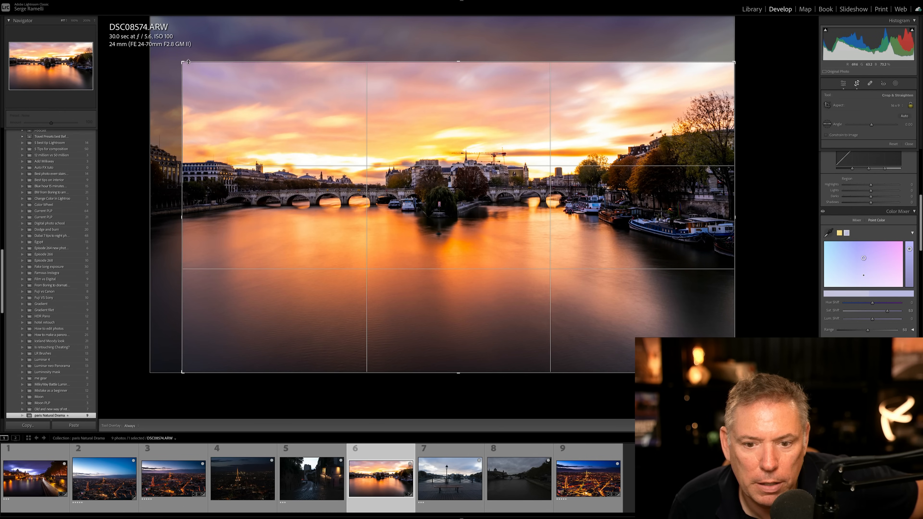
pyautogui.moveTo(191, 62); pyautogui.dragTo(196, 63)
pyautogui.press('Return')
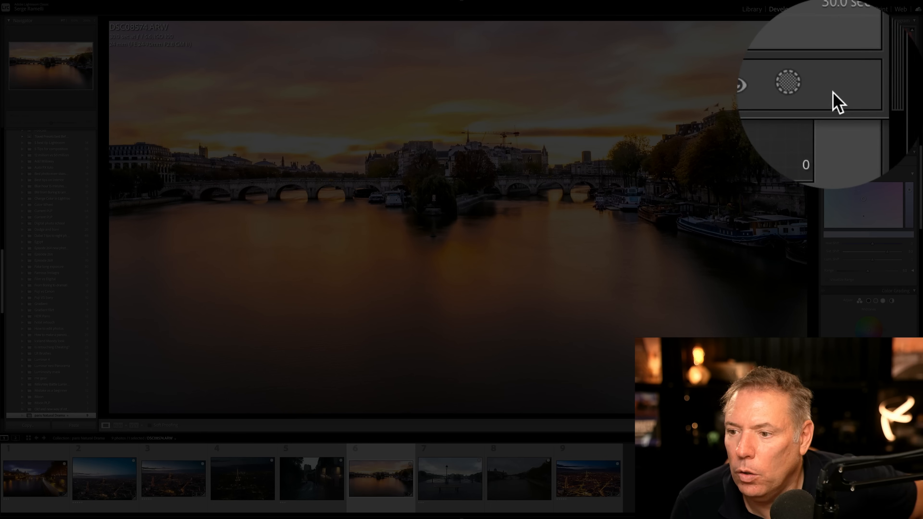
# Step: Add a linear gradient mask over the upper sky with Exposure -0.53 and Temp -19
pyautogui.click(895, 83)
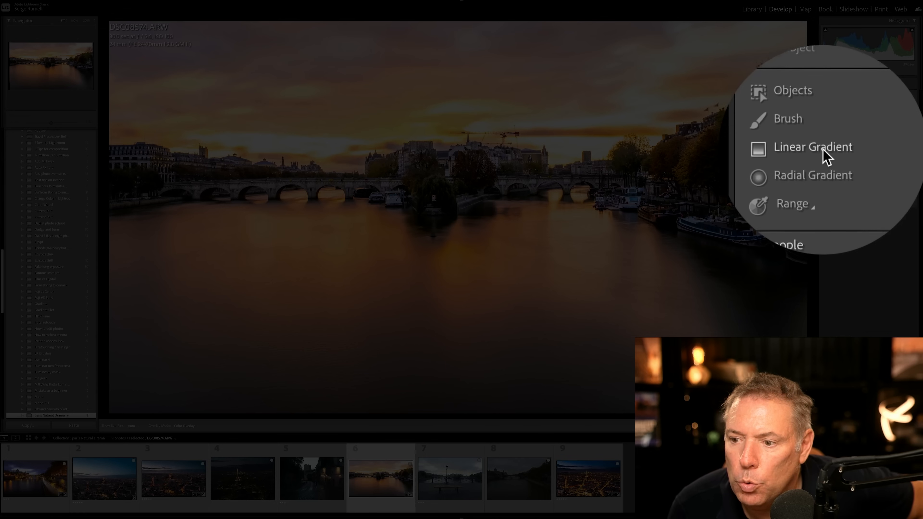
pyautogui.click(844, 149)
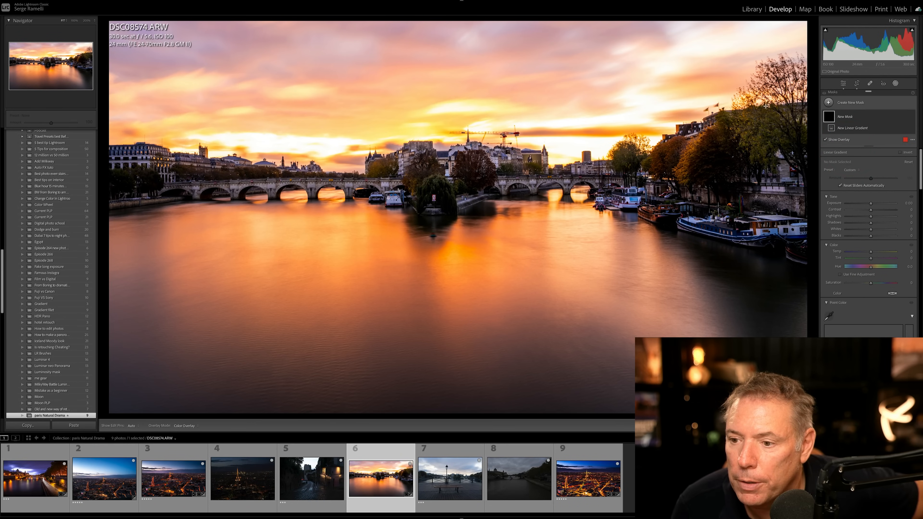
pyautogui.moveTo(522, 50); pyautogui.dragTo(525, 140)
pyautogui.moveTo(832, 167); pyautogui.dragTo(826, 168)
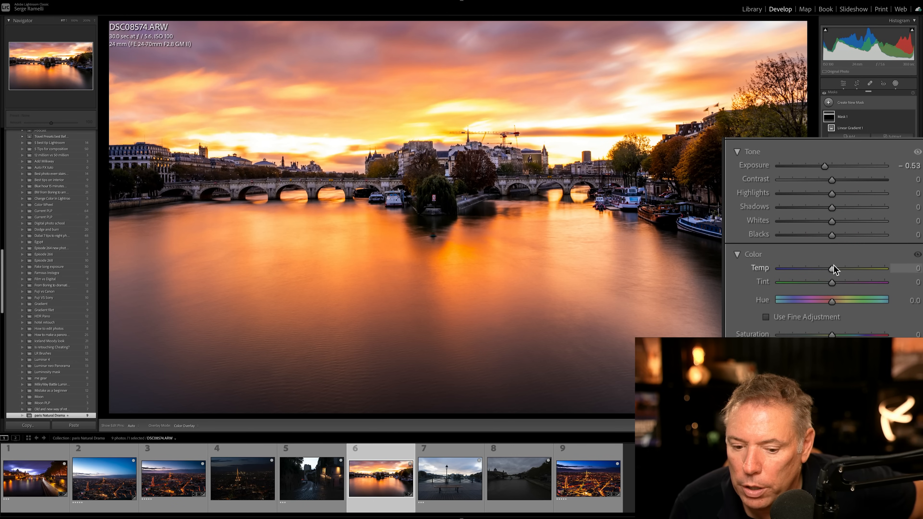
pyautogui.moveTo(826, 268); pyautogui.dragTo(821, 267)
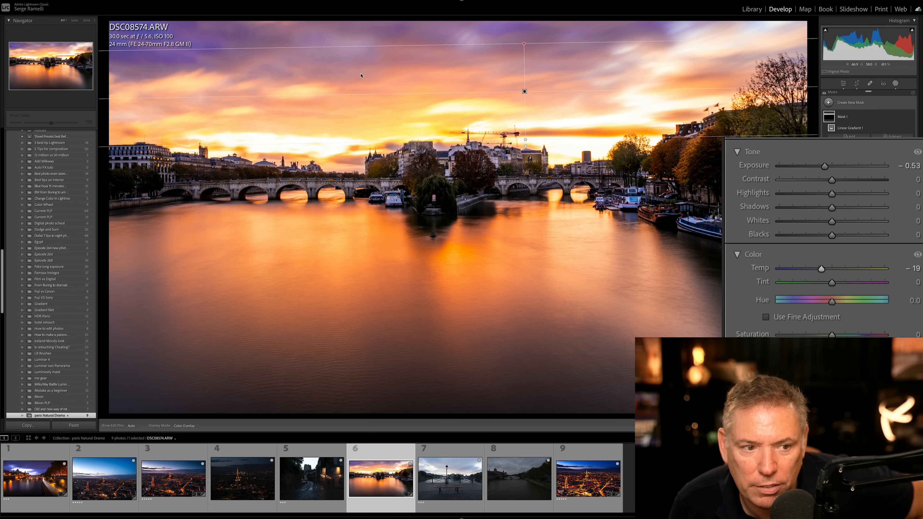
# Step: Move the sky gradient slightly lower, set its Temp to -12, and hide the photo info overlay
pyautogui.moveTo(522, 97); pyautogui.dragTo(519, 108)
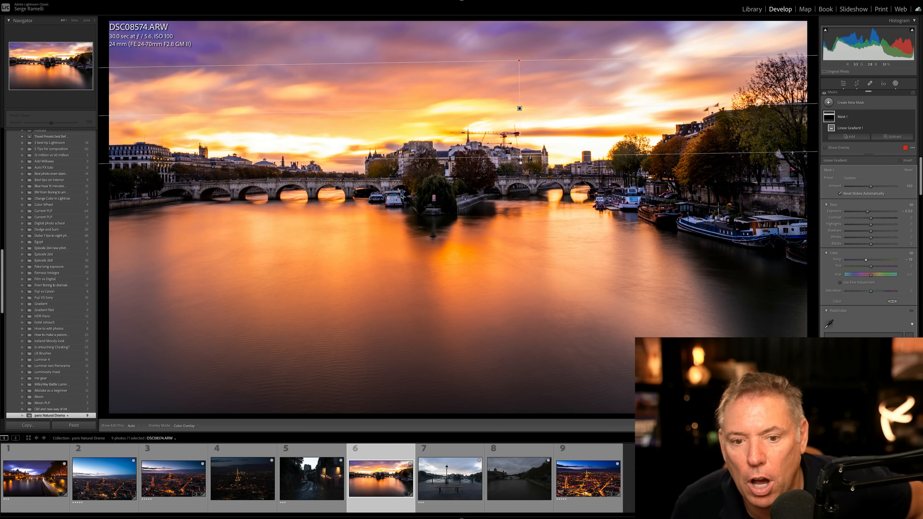
pyautogui.moveTo(864, 260); pyautogui.dragTo(823, 269)
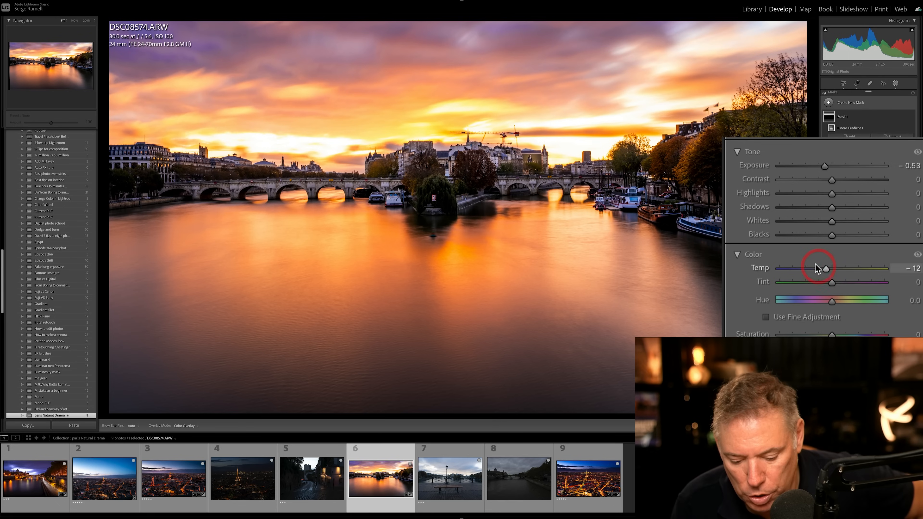
pyautogui.press('i')
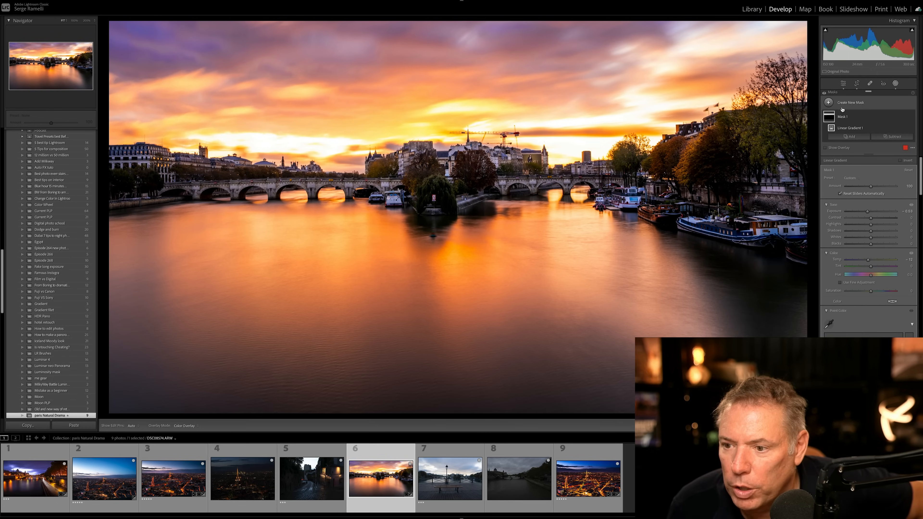
# Step: Add a linear gradient mask rising from the foreground water toward the bridge and adjust its Exposure slightly
pyautogui.click(828, 103)
pyautogui.click(863, 166)
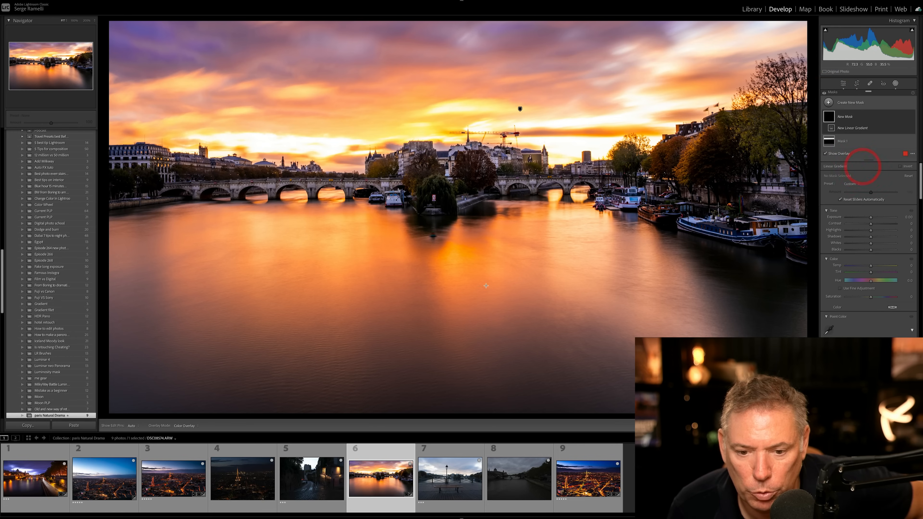
pyautogui.moveTo(410, 335); pyautogui.dragTo(410, 275)
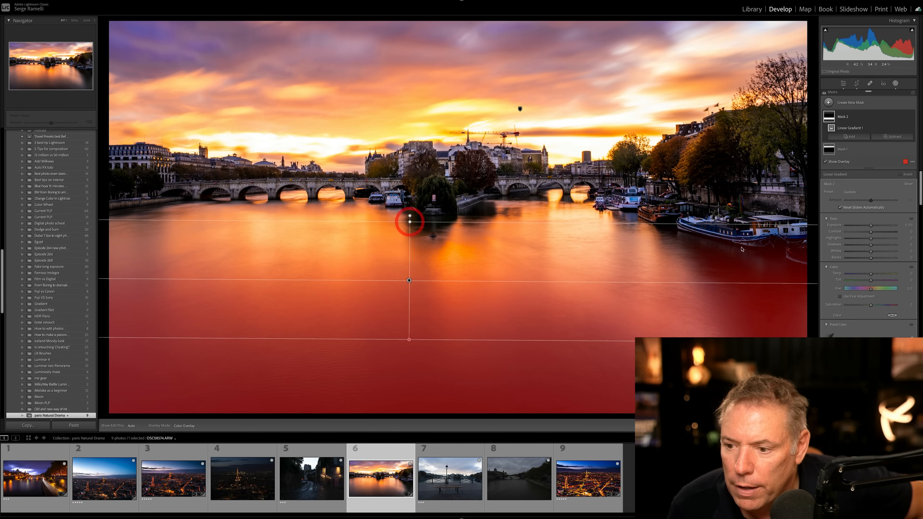
pyautogui.moveTo(871, 228); pyautogui.dragTo(870, 228)
pyautogui.moveTo(763, 229); pyautogui.dragTo(763, 230)
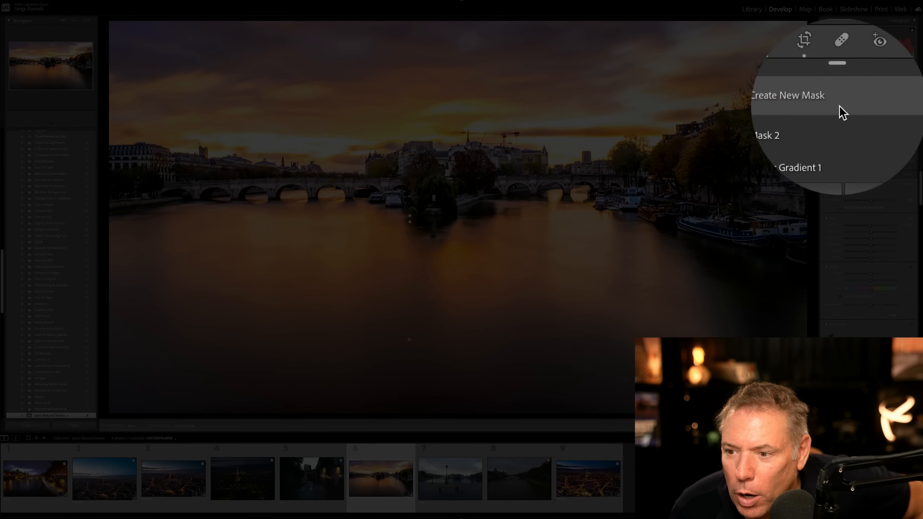
# Step: Paint a new brush mask over the dark trees on the central island and raise its Exposure slightly
pyautogui.click(829, 102)
pyautogui.click(842, 165)
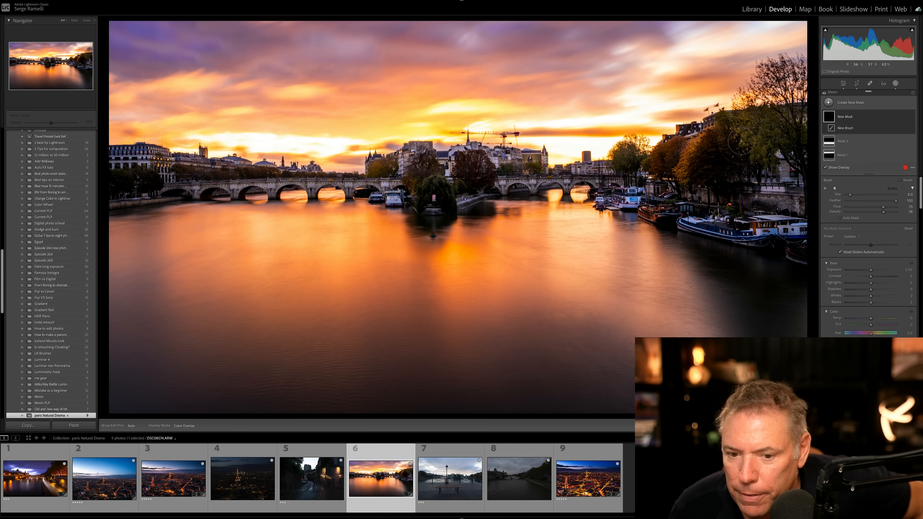
pyautogui.moveTo(414, 178)
pyautogui.mouseDown()
pyautogui.moveTo(436, 201)
pyautogui.moveTo(419, 163)
pyautogui.moveTo(498, 165)
pyautogui.mouseUp()
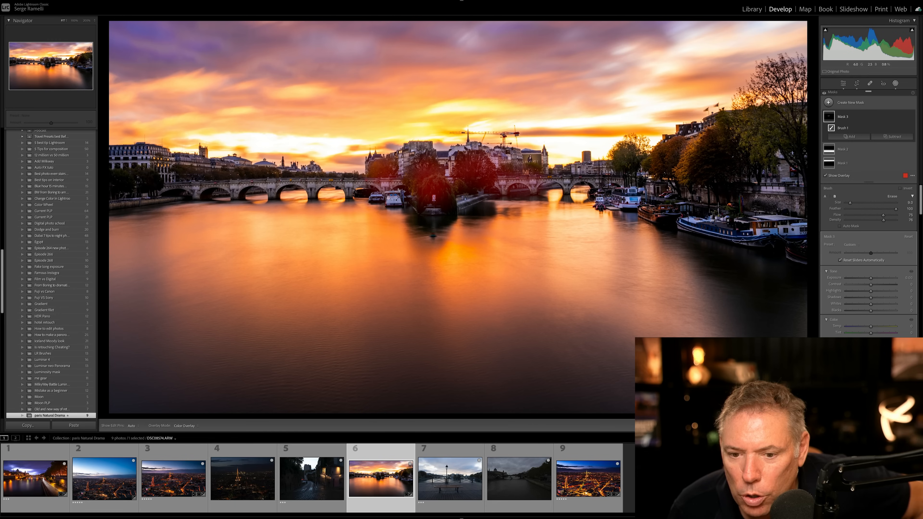
pyautogui.moveTo(871, 279); pyautogui.dragTo(874, 280)
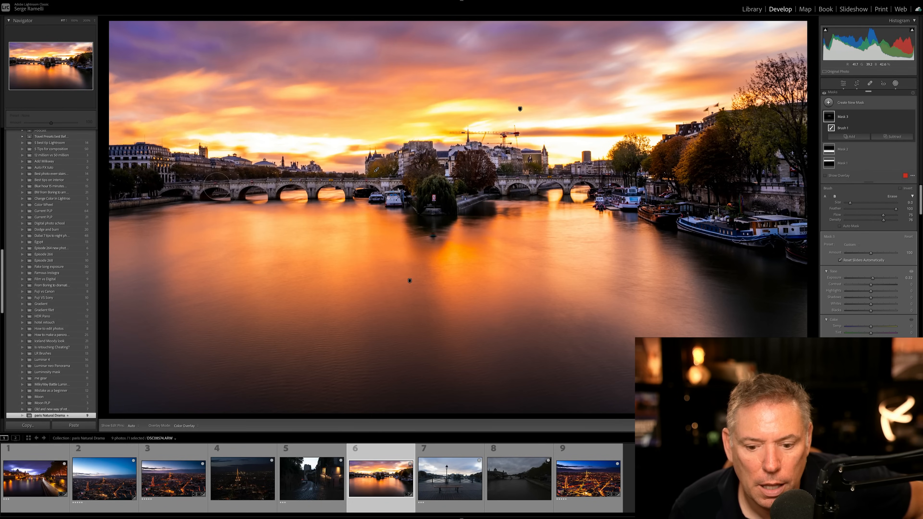
# Step: Leave masking and zoom in on the island's trees, buildings and bridge to examine the detail
pyautogui.press('h')
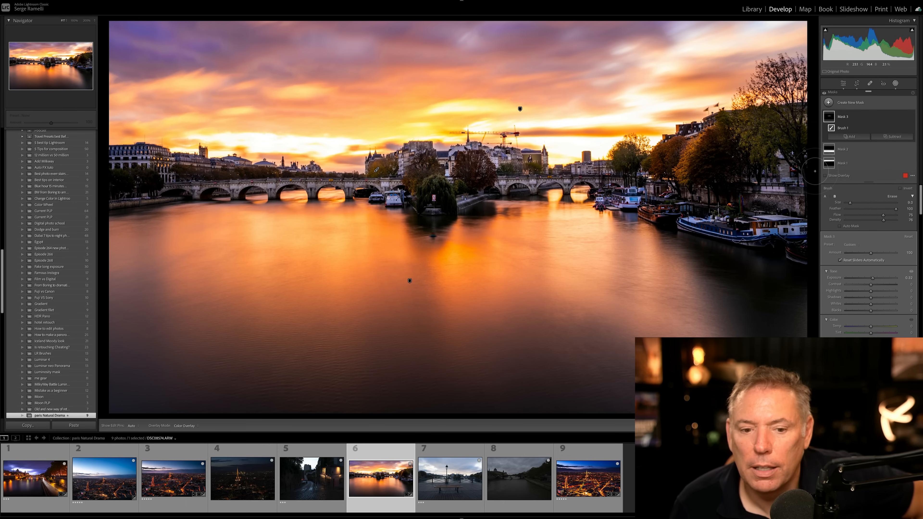
pyautogui.press('h')
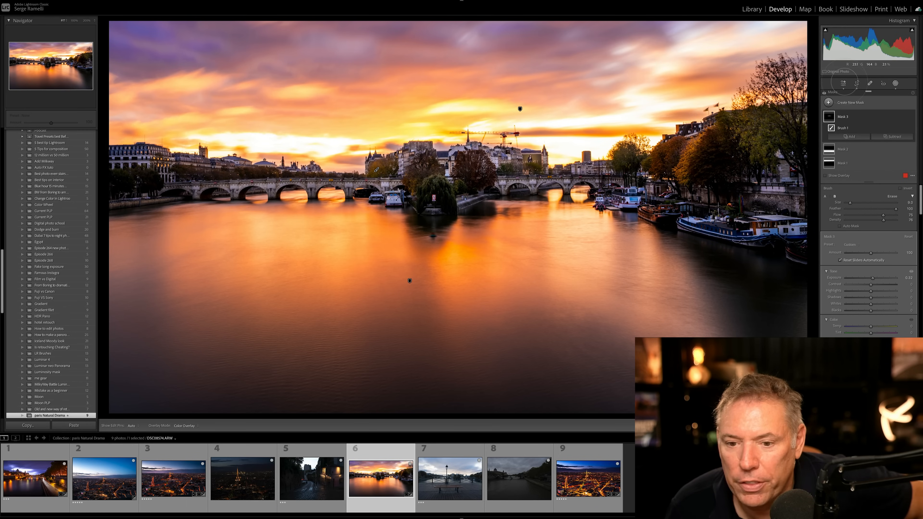
pyautogui.hotkey('shift', 'w')
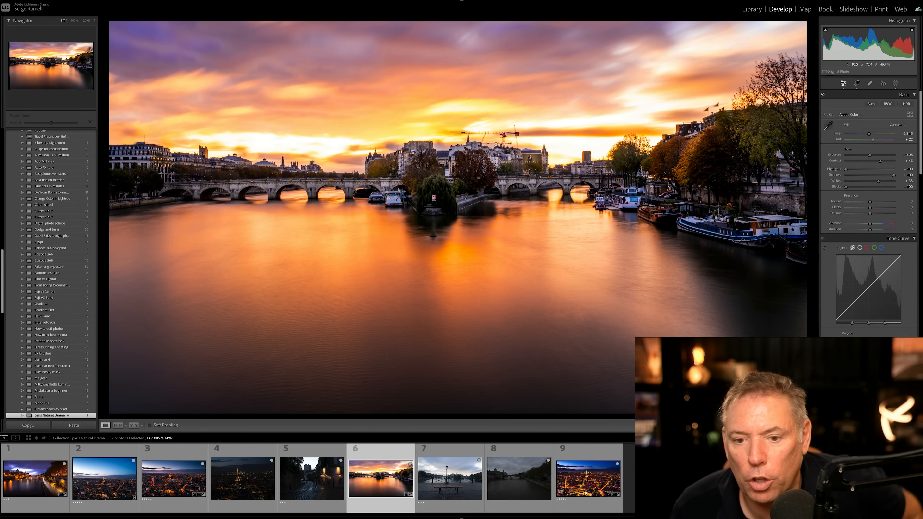
pyautogui.click(499, 139)
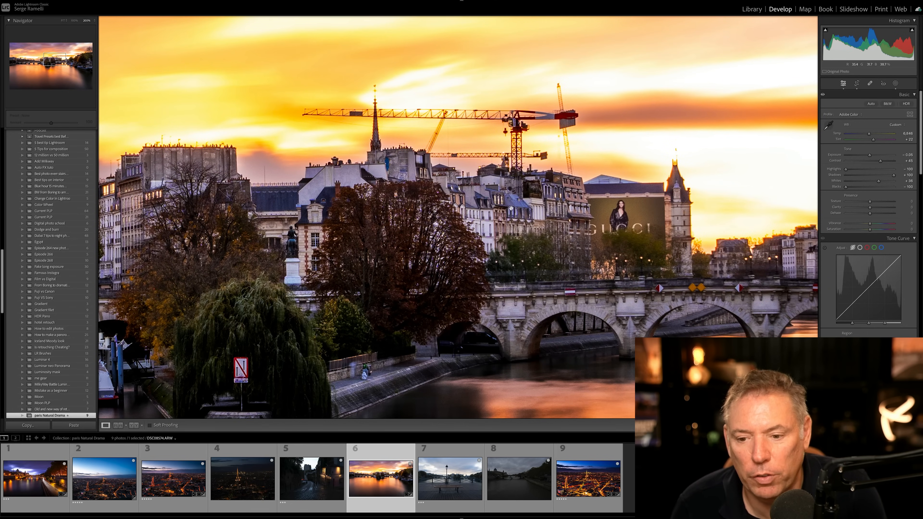
# Step: Raise the sunset photo's sharpening Amount to 90, checking the detail around the bridge and island buildings
pyautogui.click(469, 213)
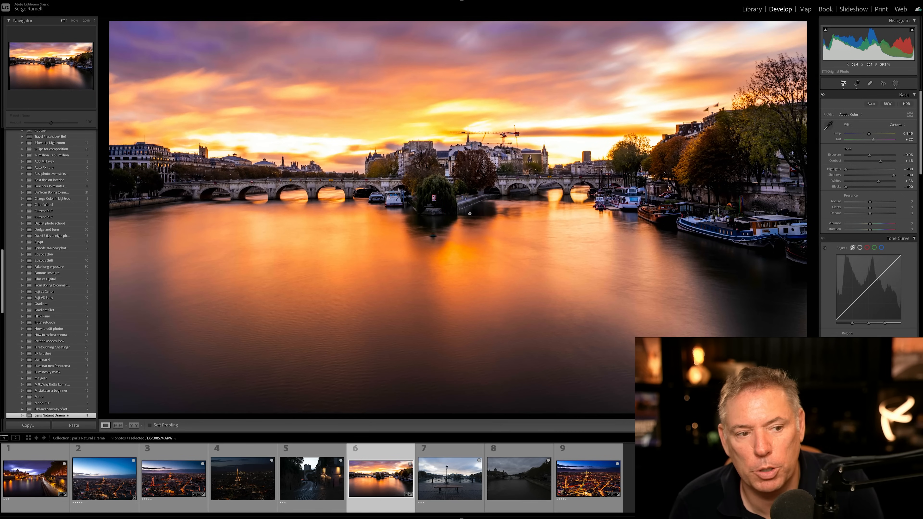
pyautogui.click(543, 162)
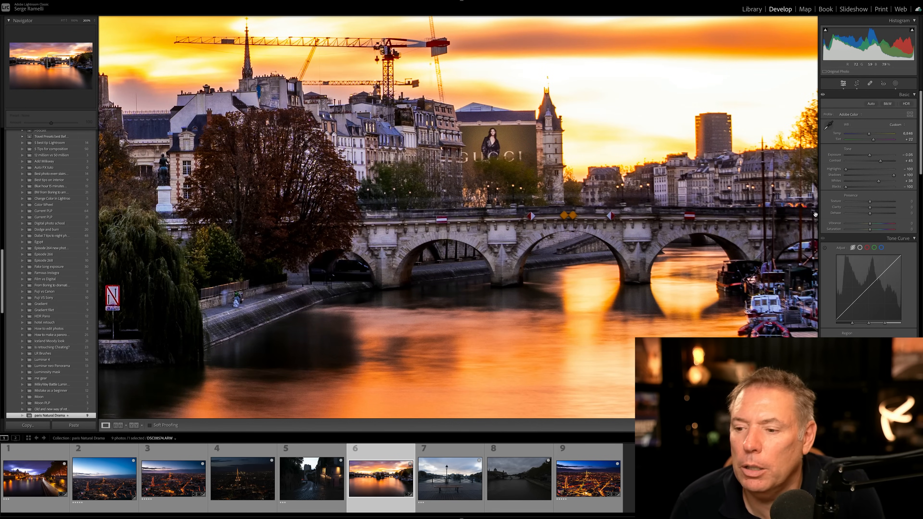
pyautogui.scroll(-12, 868, 214)
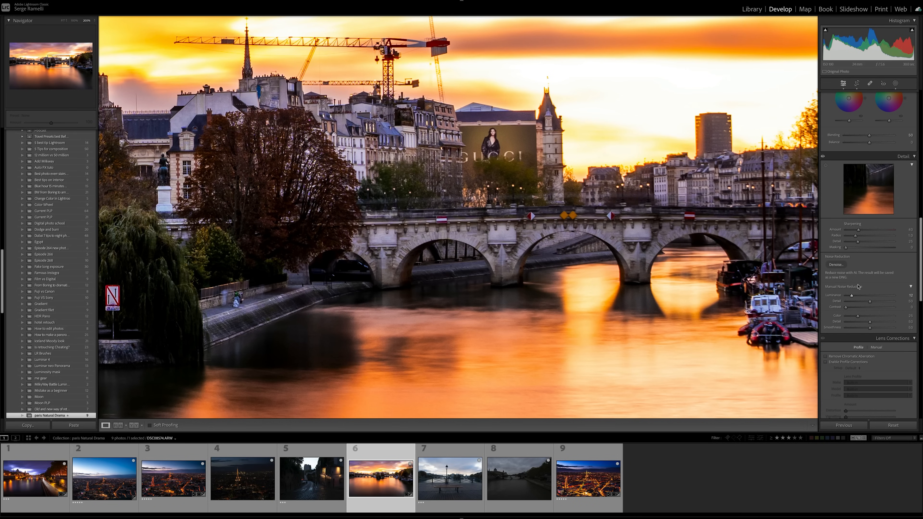
pyautogui.click(874, 230)
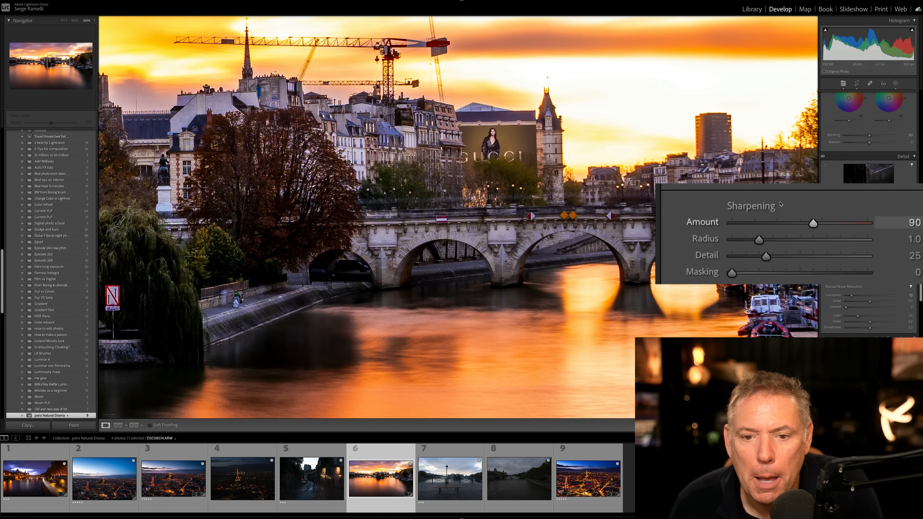
# Step: Set the sharpening Masking to 83 using the black-and-white edge preview, so smooth sky and water are excluded
pyautogui.moveTo(379, 116); pyautogui.dragTo(379, 183)
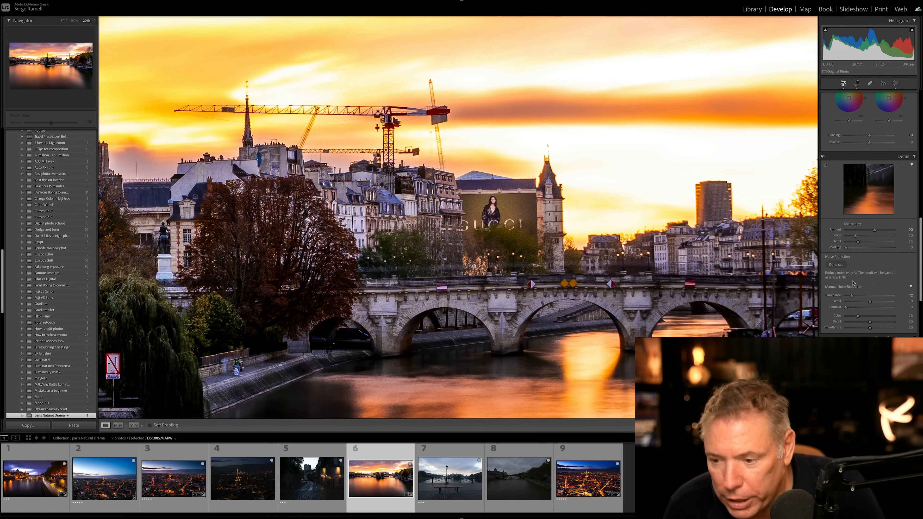
pyautogui.press('alt')
pyautogui.moveTo(845, 247); pyautogui.dragTo(851, 247)
pyautogui.moveTo(763, 312); pyautogui.dragTo(844, 314)
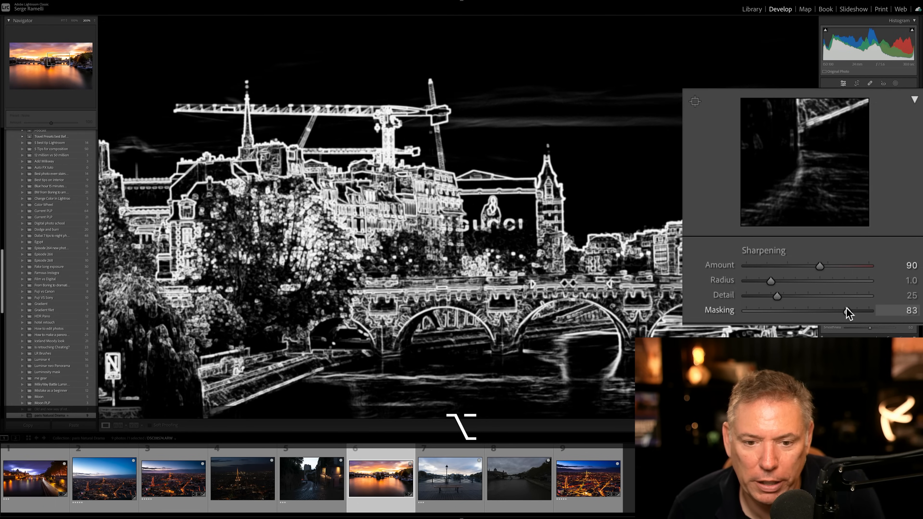
pyautogui.moveTo(846, 308); pyautogui.dragTo(846, 308)
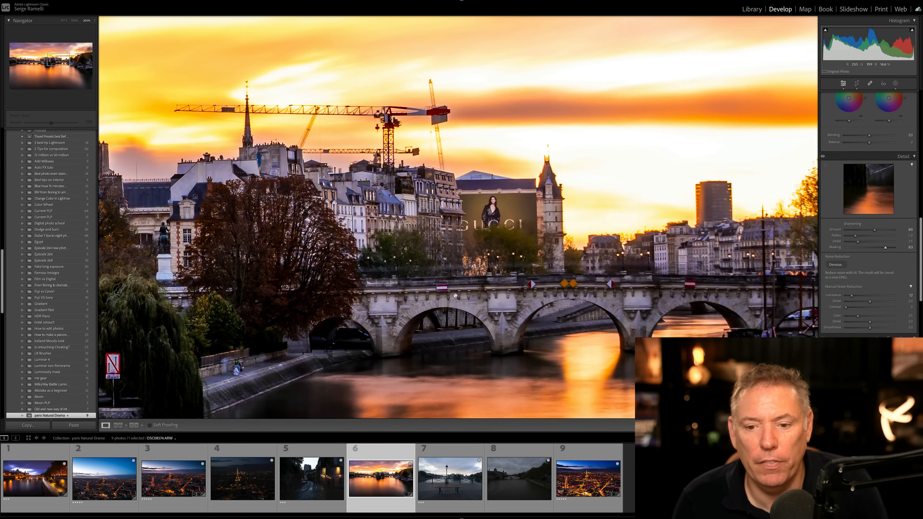
pyautogui.click(462, 236)
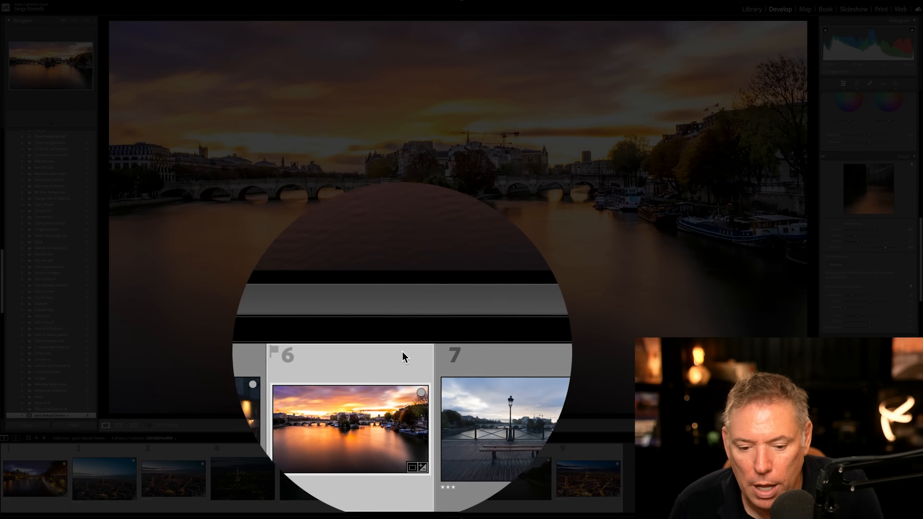
# Step: Open the edited river sunset in Photoshop 2024 for retouching
pyautogui.rightClick(402, 449)
pyautogui.moveTo(405, 358)
pyautogui.click(498, 354)
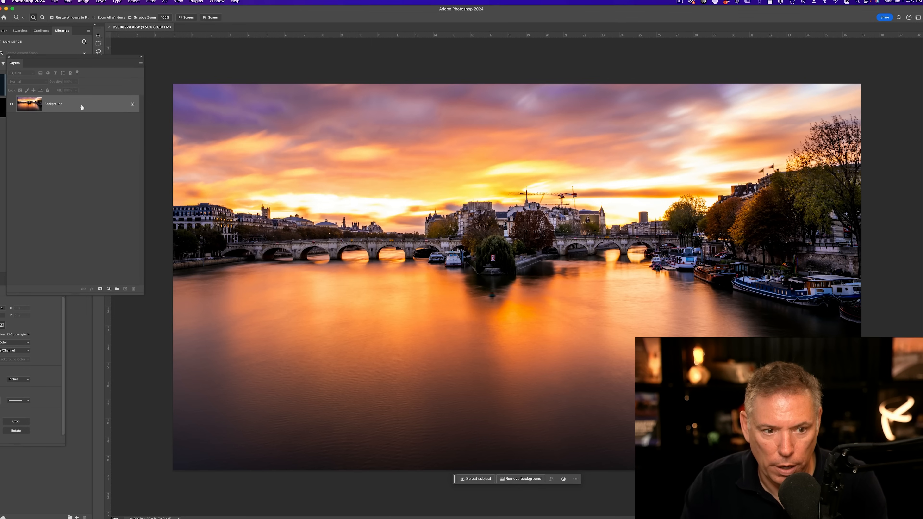
# Step: Duplicate the Background layer and make the copy the active layer
pyautogui.press('super+j')
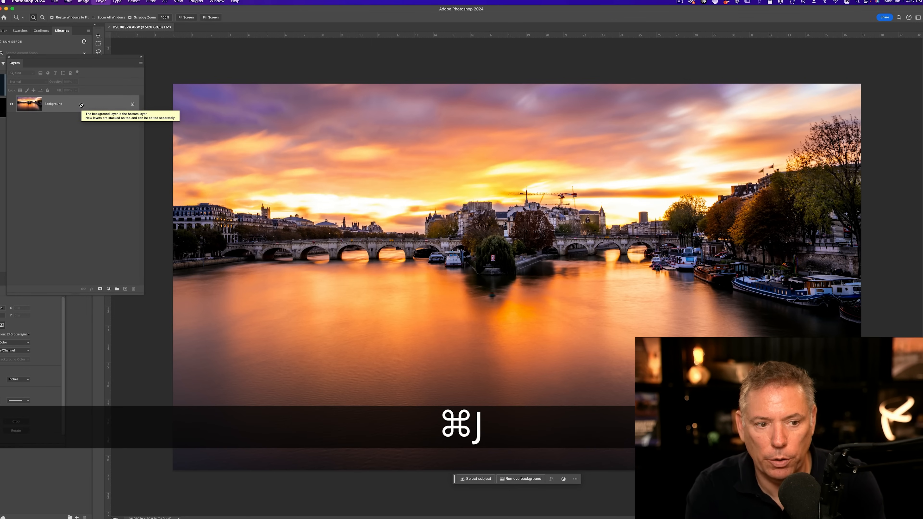
pyautogui.click(114, 149)
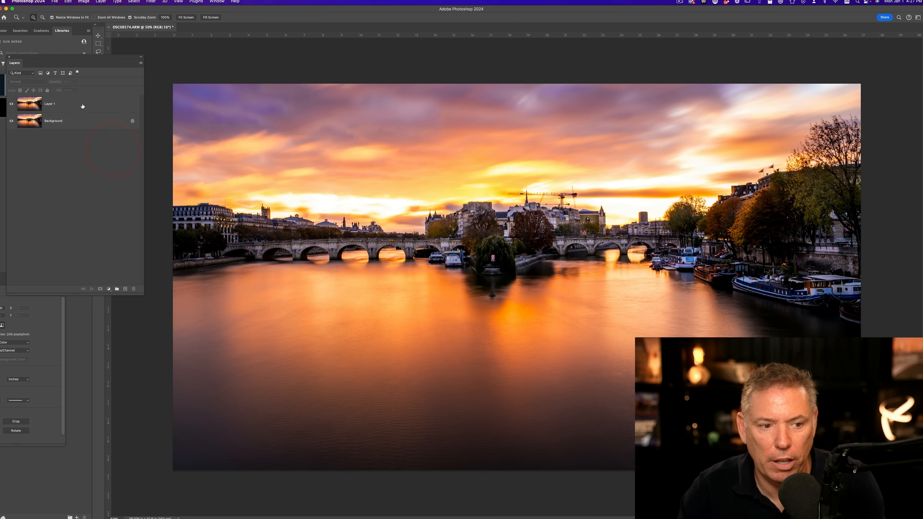
pyautogui.click(105, 107)
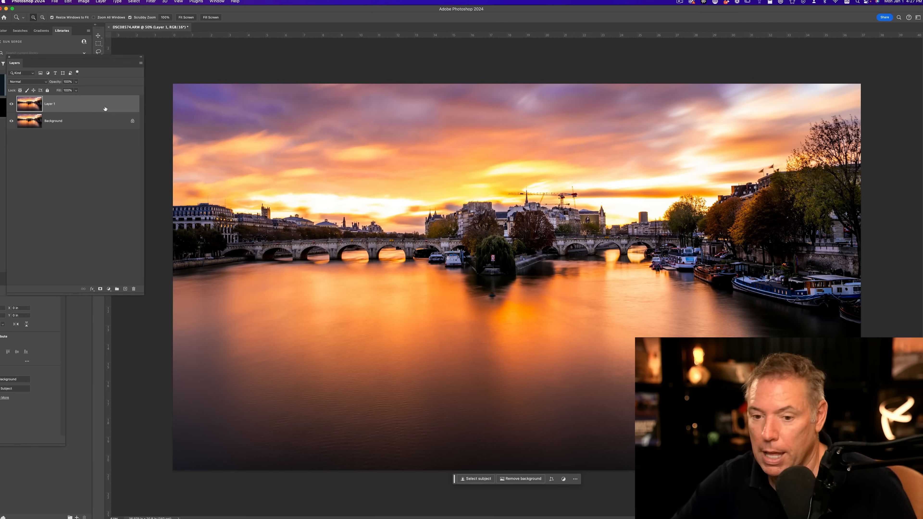
# Step: Lasso the large construction crane beside the church spire and remove it with a Generative Fill without a prompt
pyautogui.moveTo(66, 58)
pyautogui.mouseDown()
pyautogui.moveTo(74, 164)
pyautogui.moveTo(67, 159)
pyautogui.mouseUp()
pyautogui.click(97, 52)
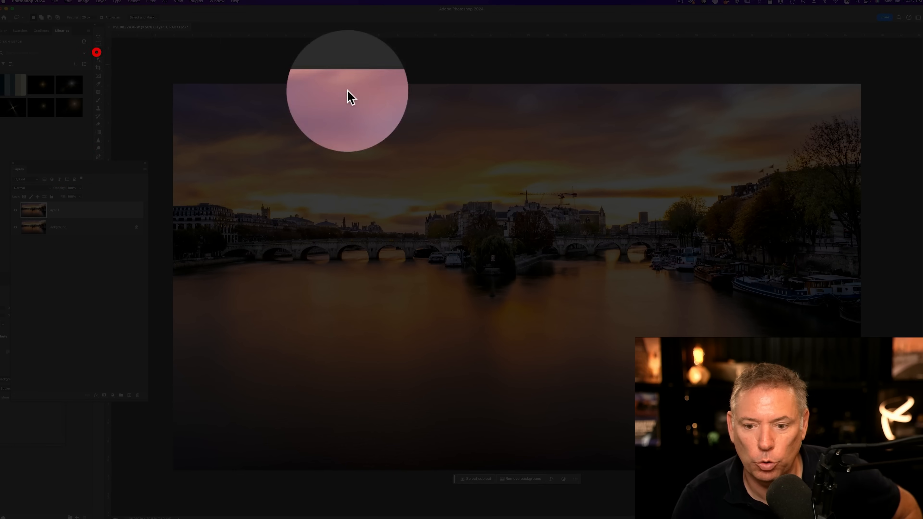
pyautogui.press('z')
pyautogui.click(526, 151)
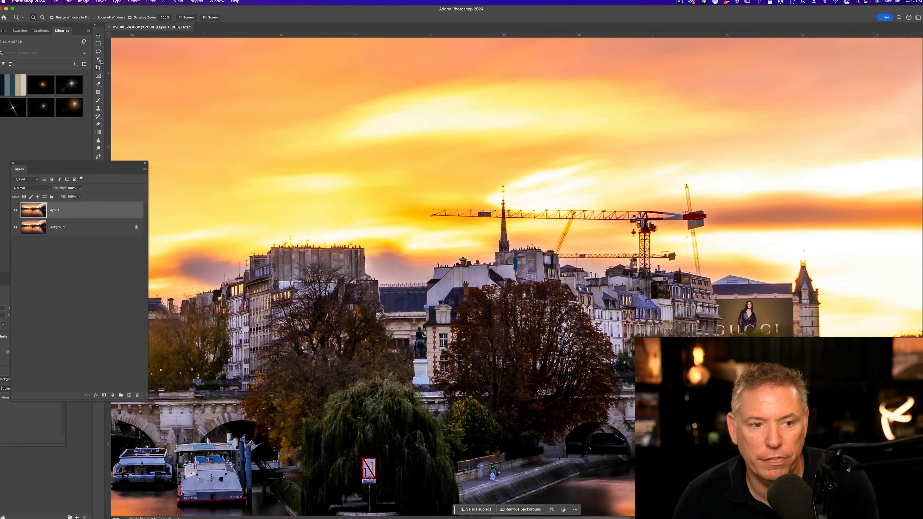
pyautogui.click(98, 51)
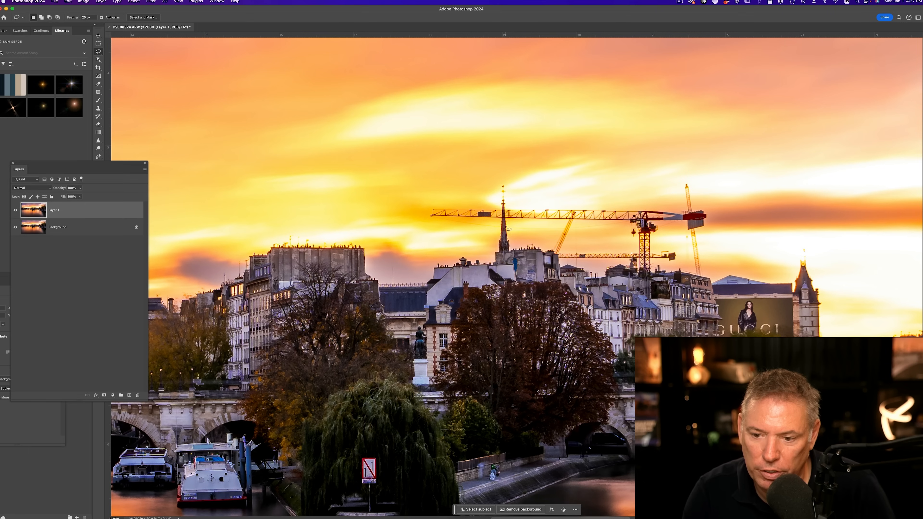
pyautogui.moveTo(511, 205); pyautogui.dragTo(515, 214)
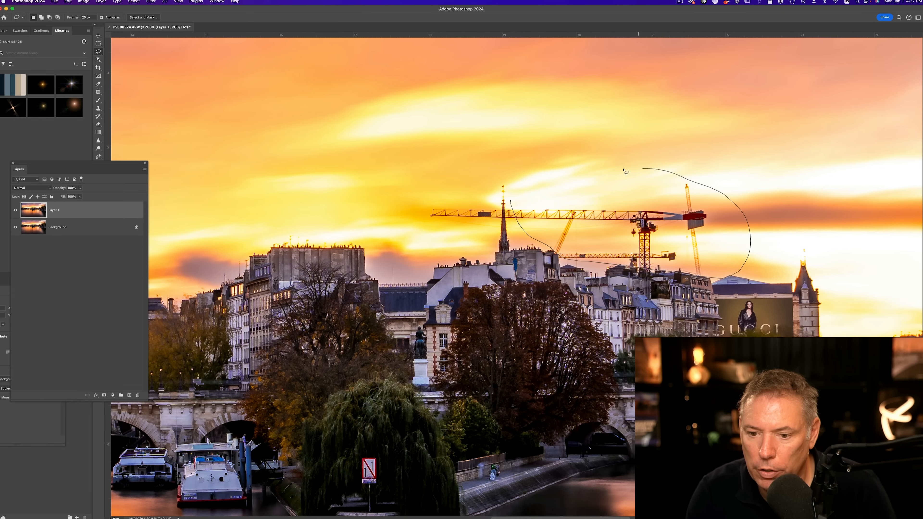
pyautogui.moveTo(511, 203); pyautogui.dragTo(512, 203)
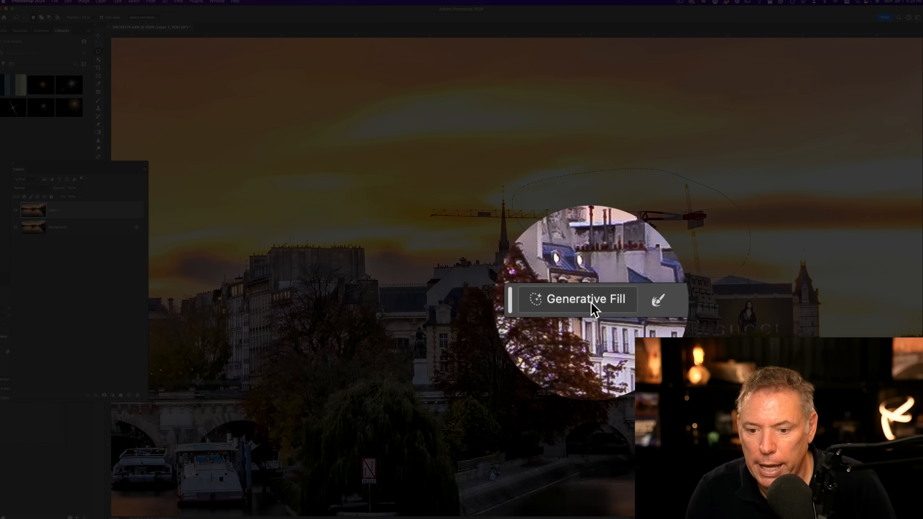
pyautogui.click(589, 303)
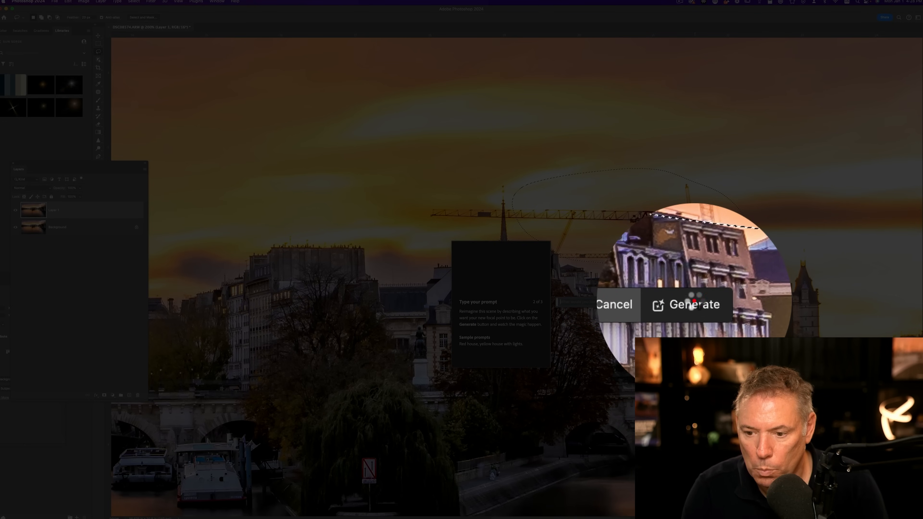
pyautogui.click(694, 302)
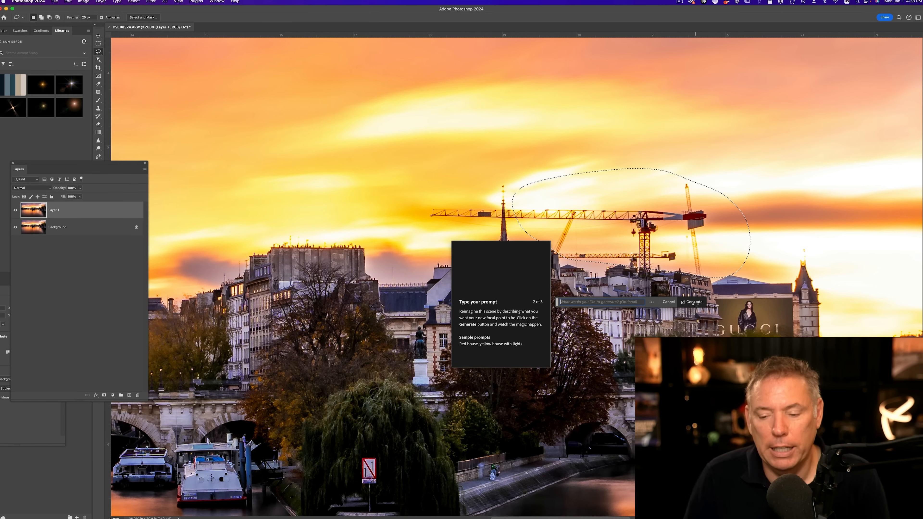
pyautogui.click(693, 303)
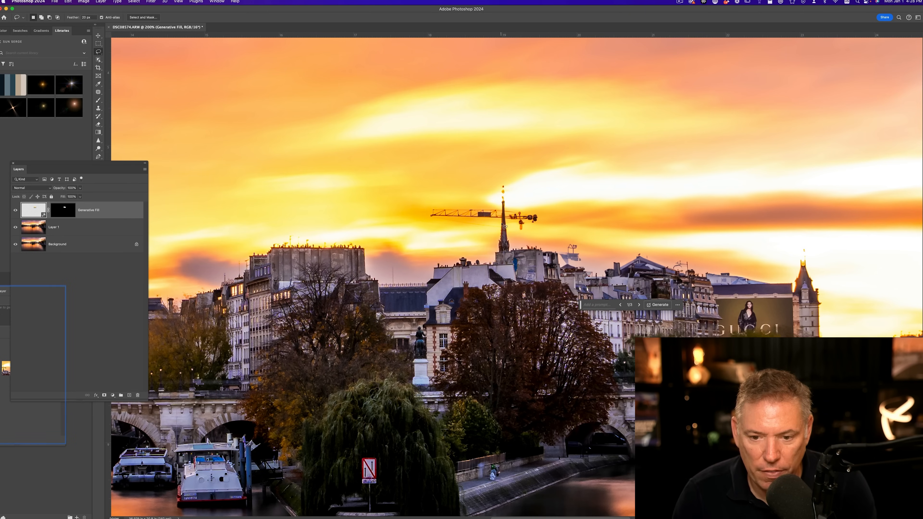
# Step: Lasso the leftover crane arm crossing the church spire and remove it with a second promptless Generative Fill
pyautogui.moveTo(514, 207); pyautogui.dragTo(488, 207)
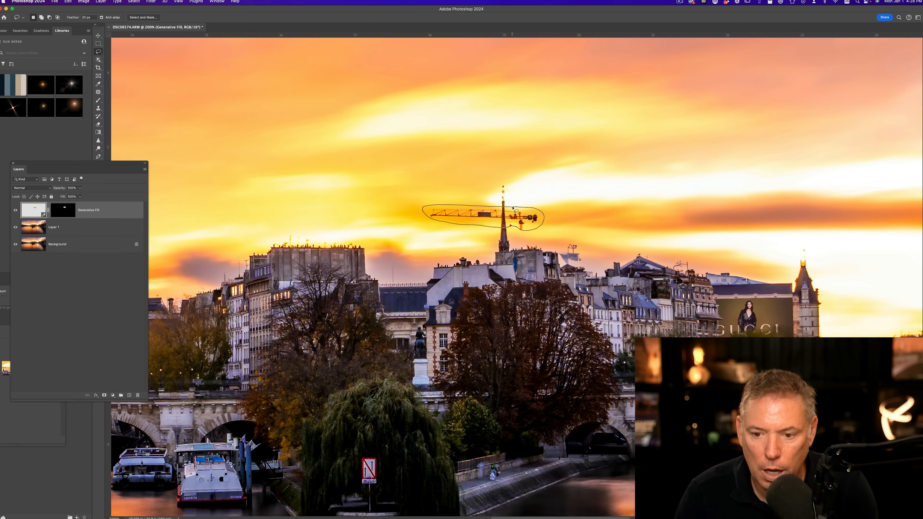
pyautogui.moveTo(512, 208); pyautogui.dragTo(513, 207)
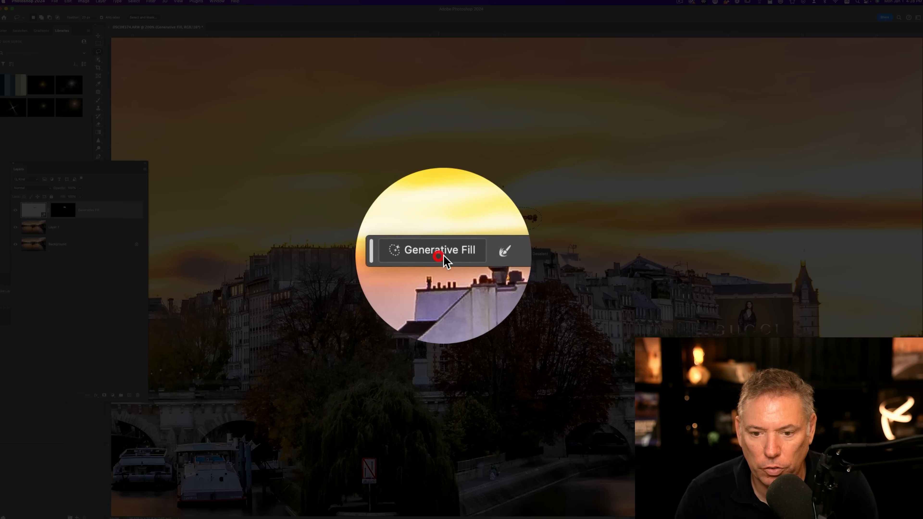
pyautogui.click(445, 252)
pyautogui.click(551, 254)
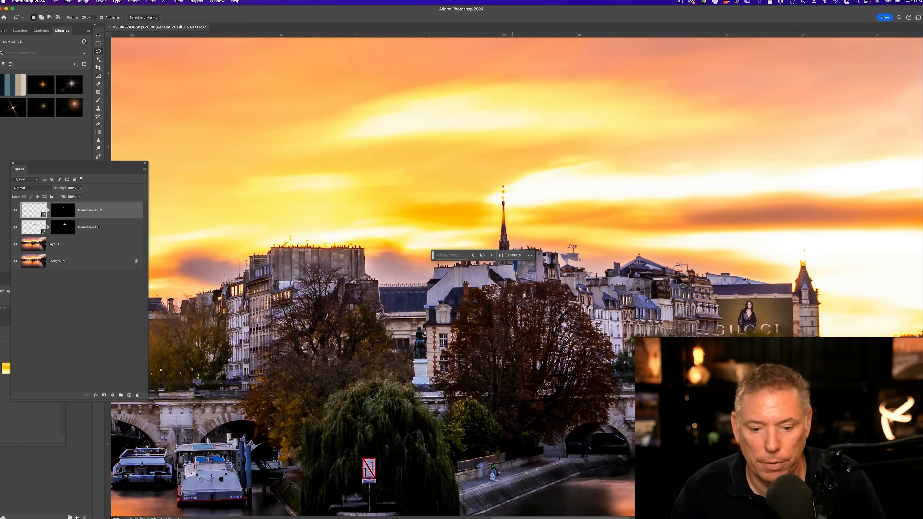
# Step: Check the whole retouched image, and close the document, saving the changes
pyautogui.press('w')
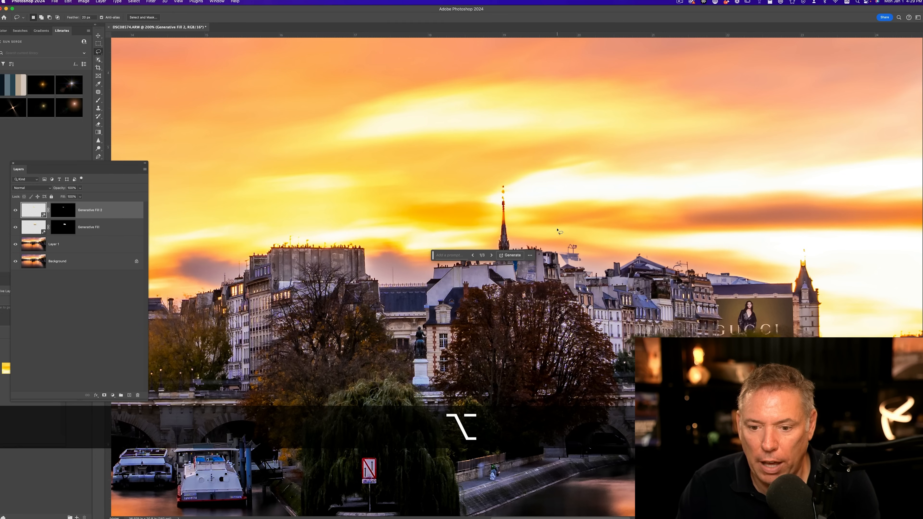
pyautogui.press('w')
pyautogui.keyDown('alt'); pyautogui.click(562, 227); pyautogui.keyUp('alt')
pyautogui.keyDown('alt'); pyautogui.click(562, 227); pyautogui.keyUp('alt')
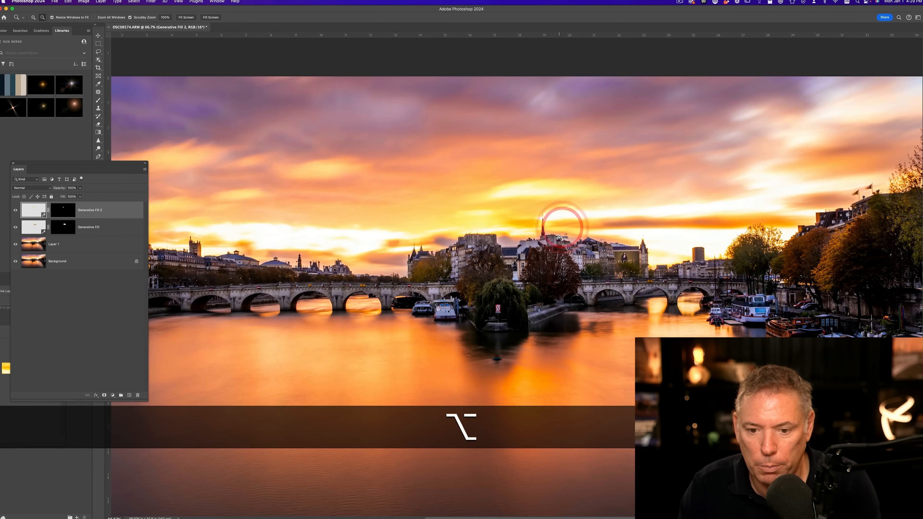
pyautogui.keyDown('alt'); pyautogui.click(560, 236); pyautogui.keyUp('alt')
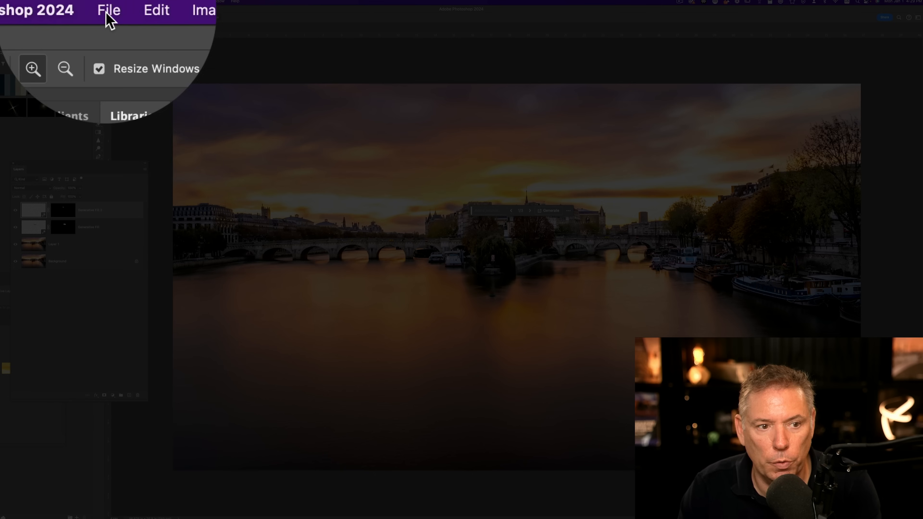
pyautogui.click(54, 2)
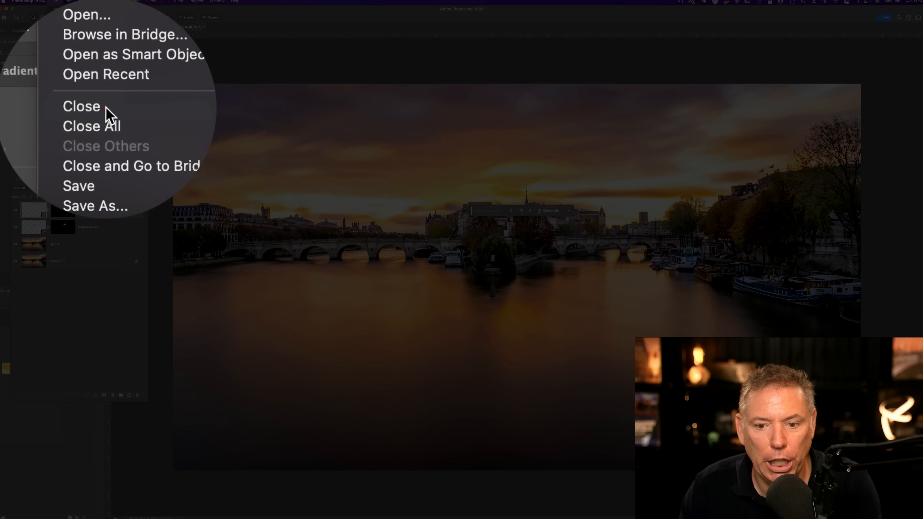
pyautogui.click(66, 40)
pyautogui.click(470, 170)
# Step: Switch back to Lightroom Classic and compare the retouched sunset with the unedited original
pyautogui.press('super+Tab')
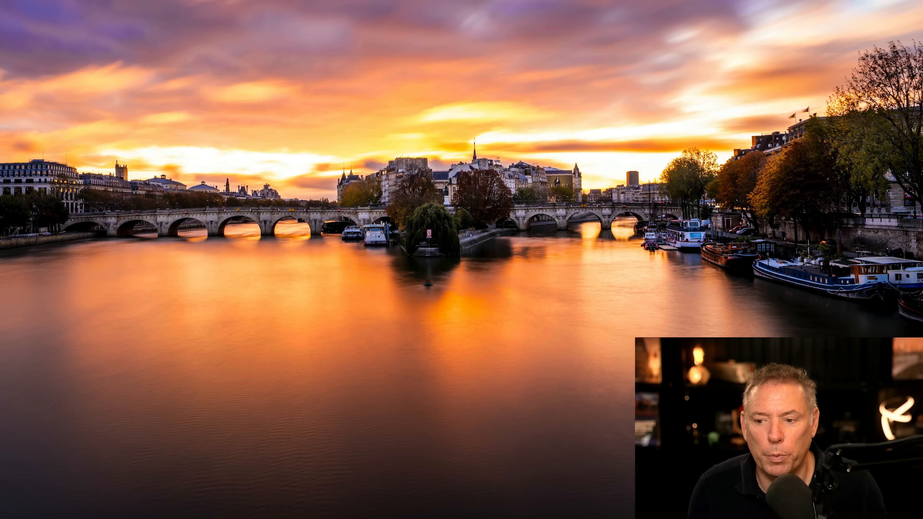
pyautogui.press('Right')
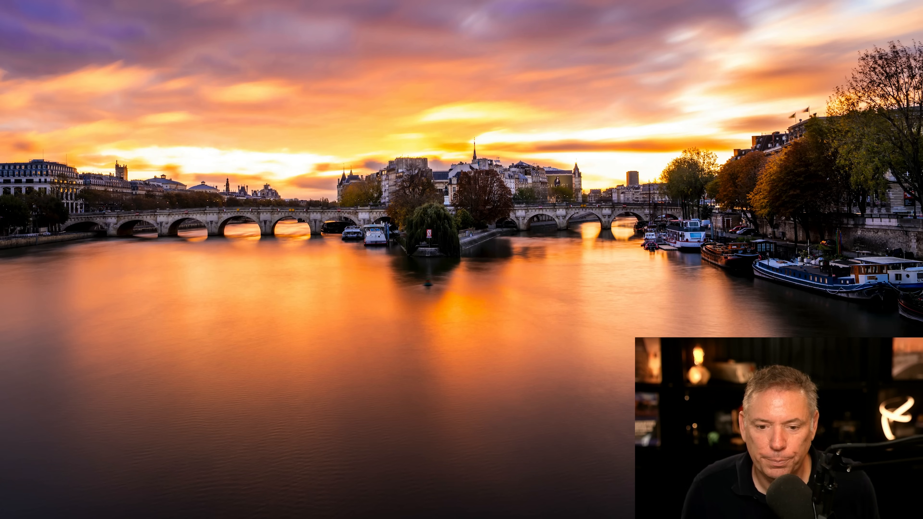
pyautogui.press('Left')
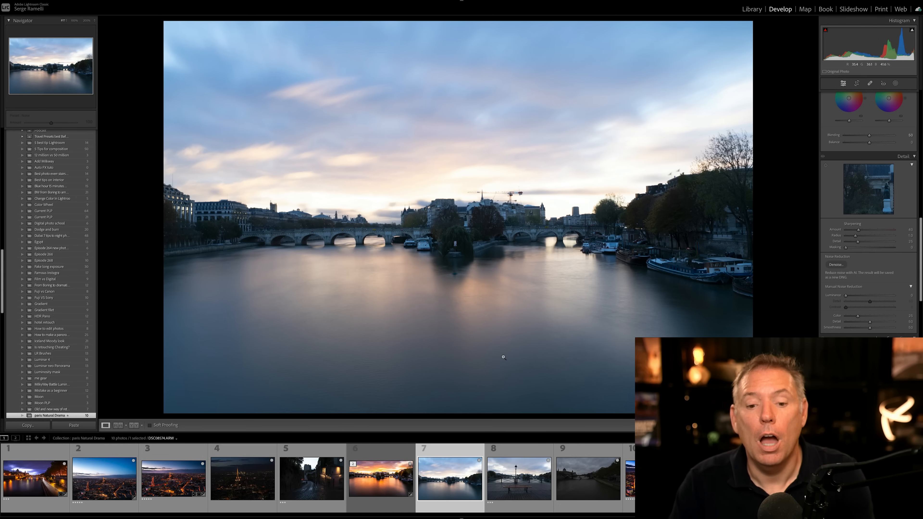
# Step: Open the unedited bench and lamp post photo and import both Natural Drama zip files, colour and black-and-white, as develop presets
pyautogui.click(537, 447)
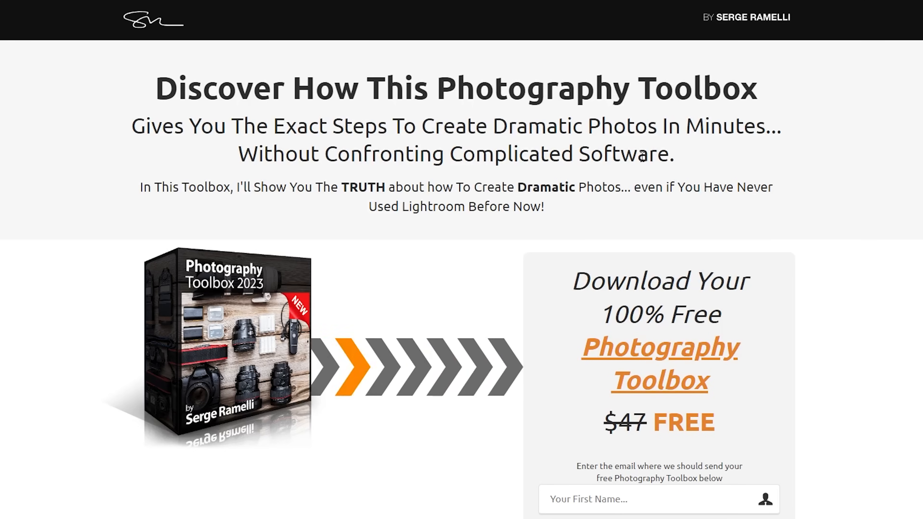
pyautogui.scroll(-3, 648, 157)
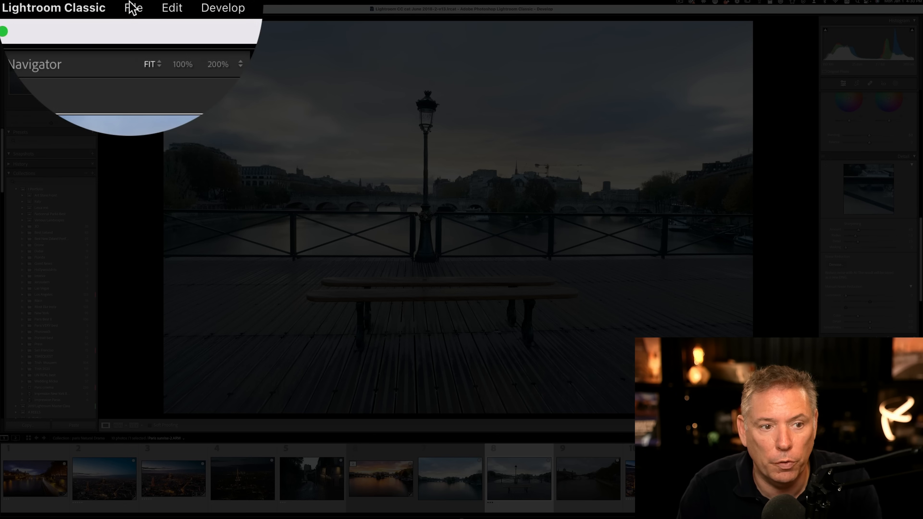
pyautogui.click(57, 2)
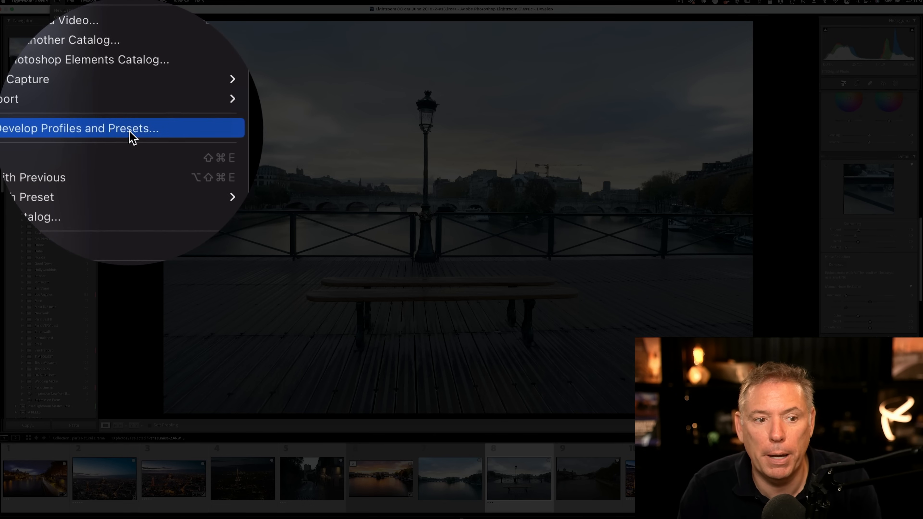
pyautogui.click(133, 137)
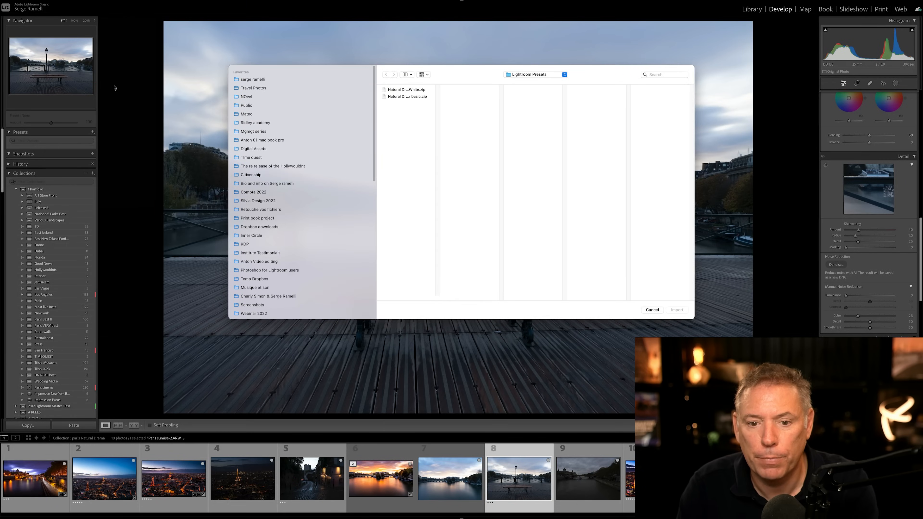
pyautogui.click(413, 97)
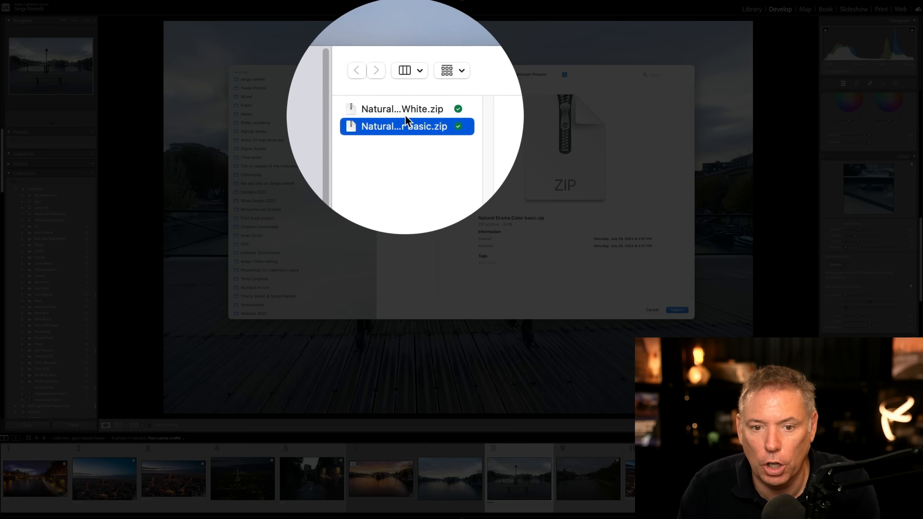
pyautogui.keyDown('super'); pyautogui.click(404, 109); pyautogui.keyUp('super')
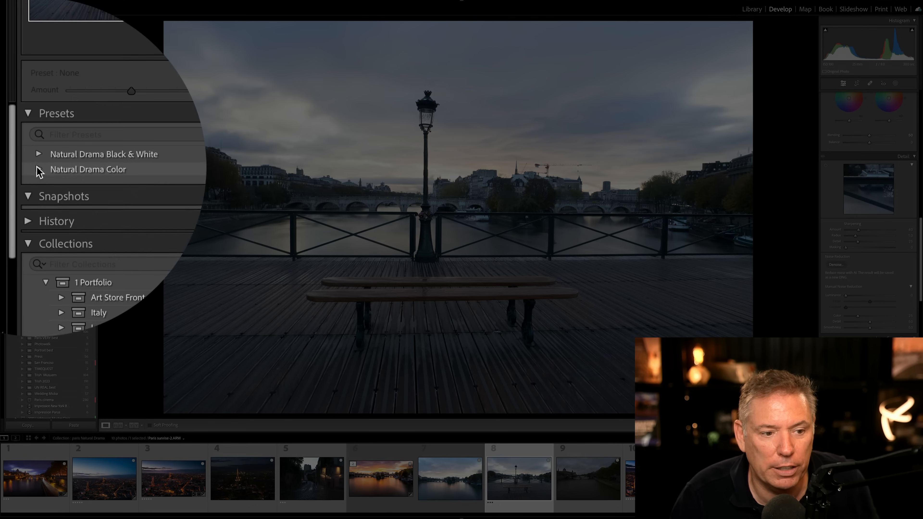
# Step: Apply the Sunset preset from Natural Drama Color to the bench photo, and set Blacks to -50 and Whites to +59
pyautogui.click(13, 155)
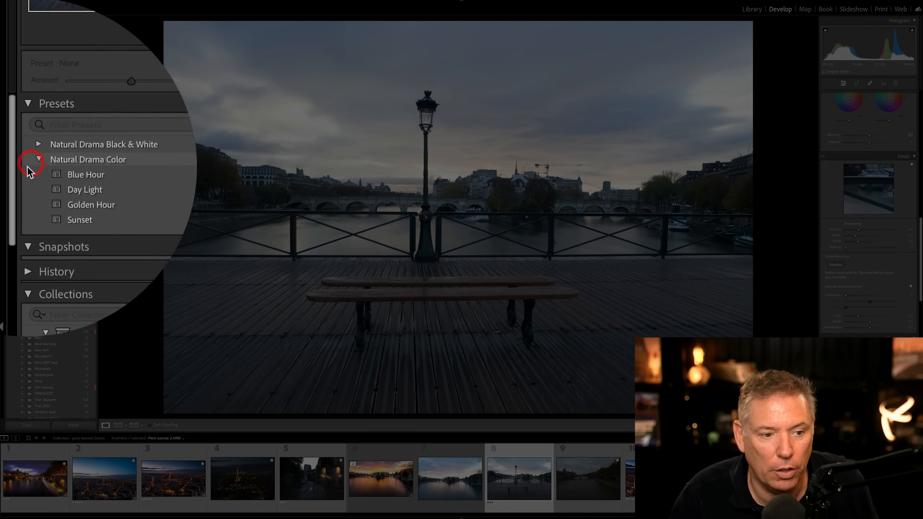
pyautogui.click(86, 181)
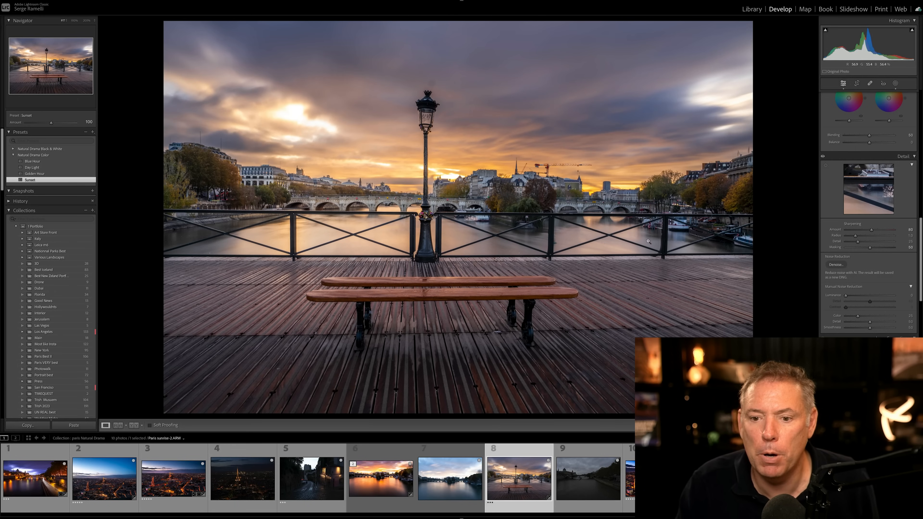
pyautogui.scroll(15, 868, 148)
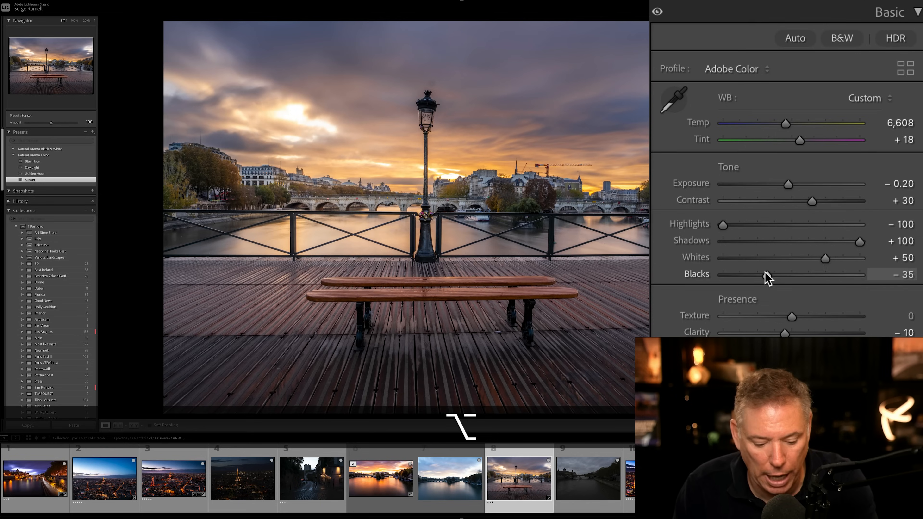
pyautogui.keyDown('alt'); pyautogui.click(861, 186); pyautogui.keyUp('alt')
pyautogui.moveTo(763, 278); pyautogui.dragTo(755, 276)
pyautogui.moveTo(822, 263); pyautogui.dragTo(832, 268)
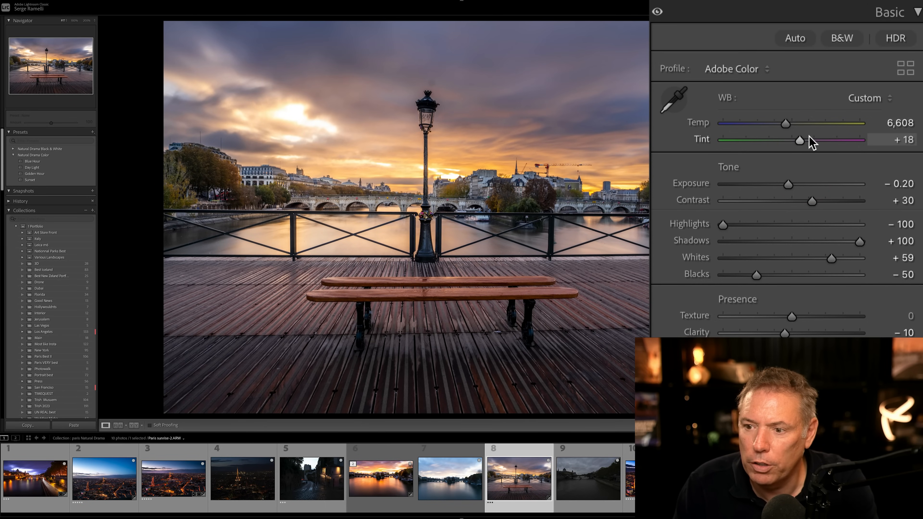
# Step: Set the bench photo's Tint to +35, Temp to 6,246 and Contrast to +45
pyautogui.moveTo(810, 137); pyautogui.dragTo(807, 142)
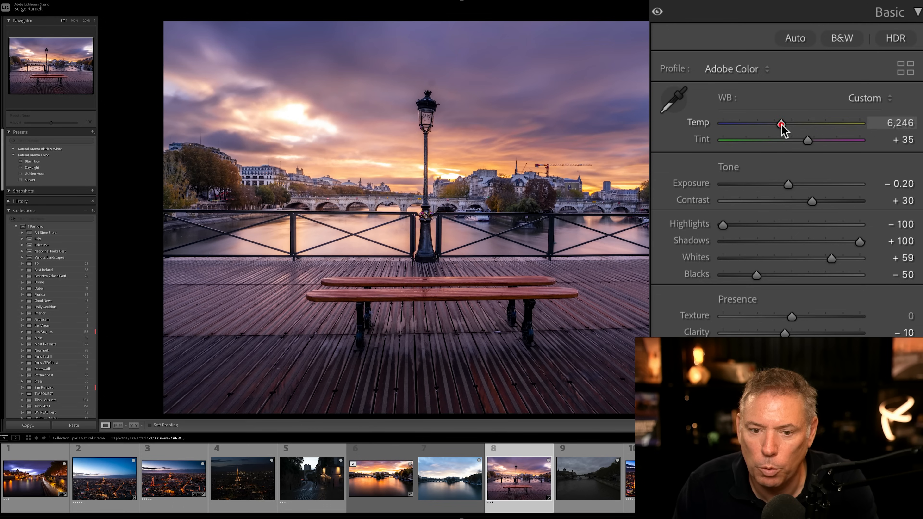
pyautogui.moveTo(811, 201); pyautogui.dragTo(827, 201)
pyautogui.click(803, 317)
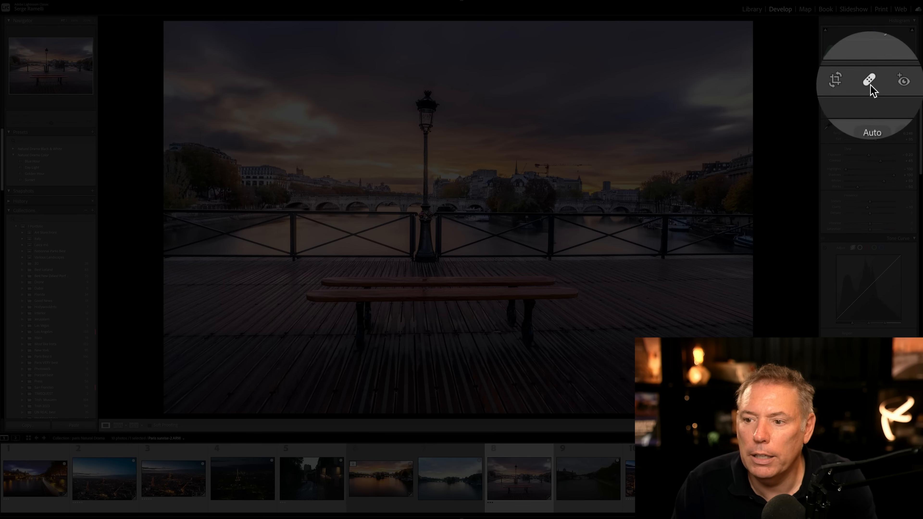
# Step: Try to heal the dust spot in the sky just above the lamp post, and undo the healing
pyautogui.click(869, 84)
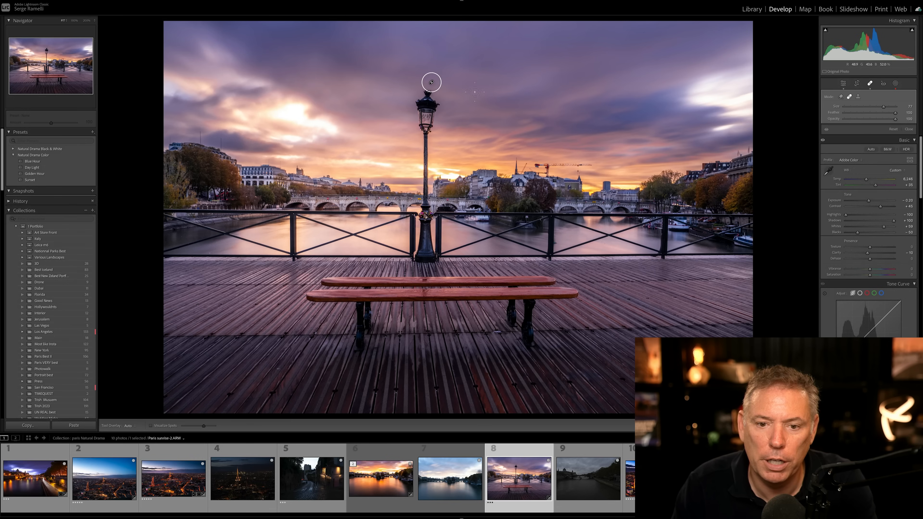
pyautogui.click(431, 82)
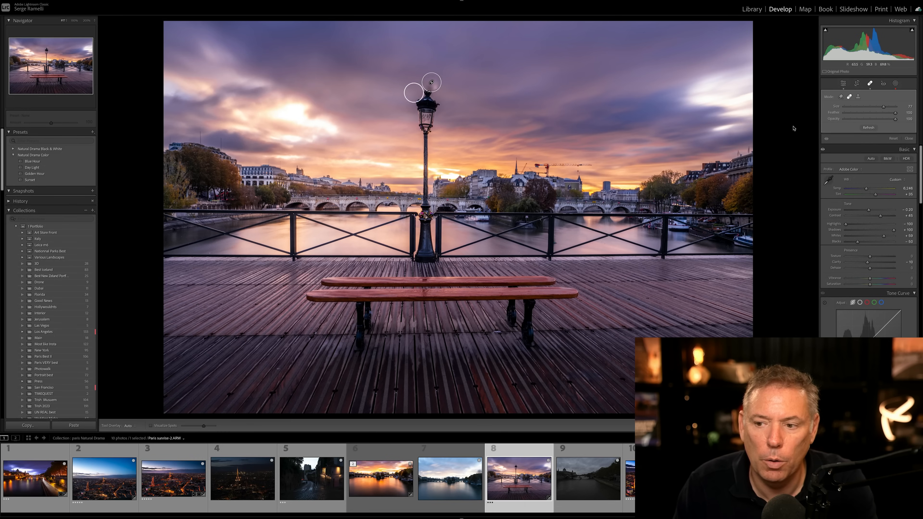
pyautogui.click(909, 139)
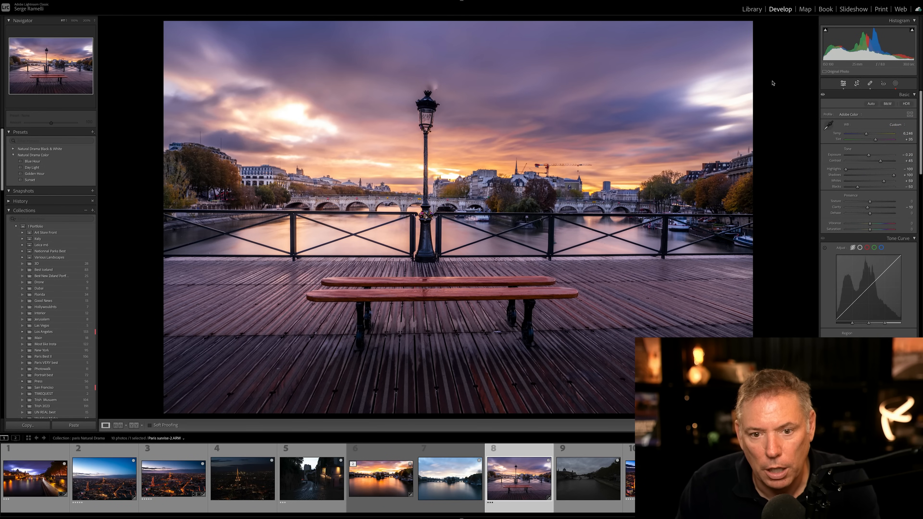
pyautogui.press('super+z')
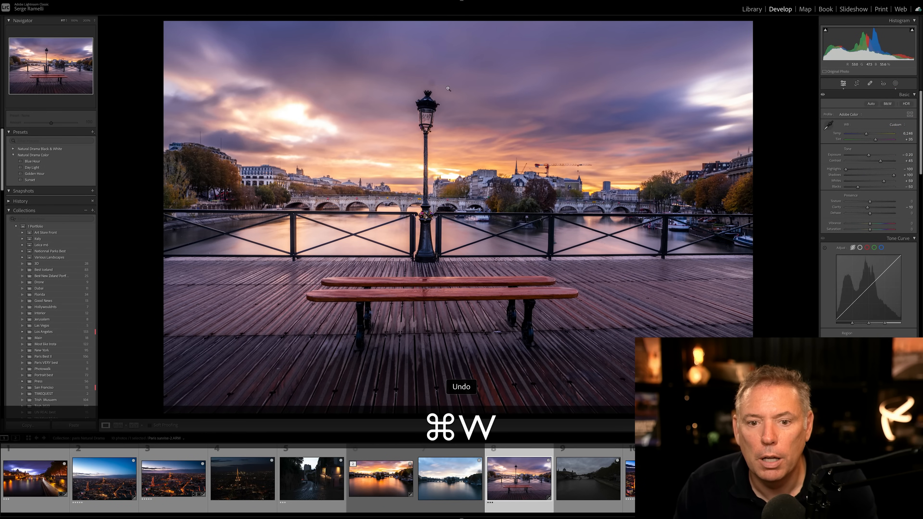
# Step: Inspect the sky above the lamp at close range, heal the dark dust spot there, and return to the whole photo
pyautogui.press('space')
pyautogui.click(435, 83)
pyautogui.press('space')
pyautogui.press('space')
pyautogui.click(418, 77)
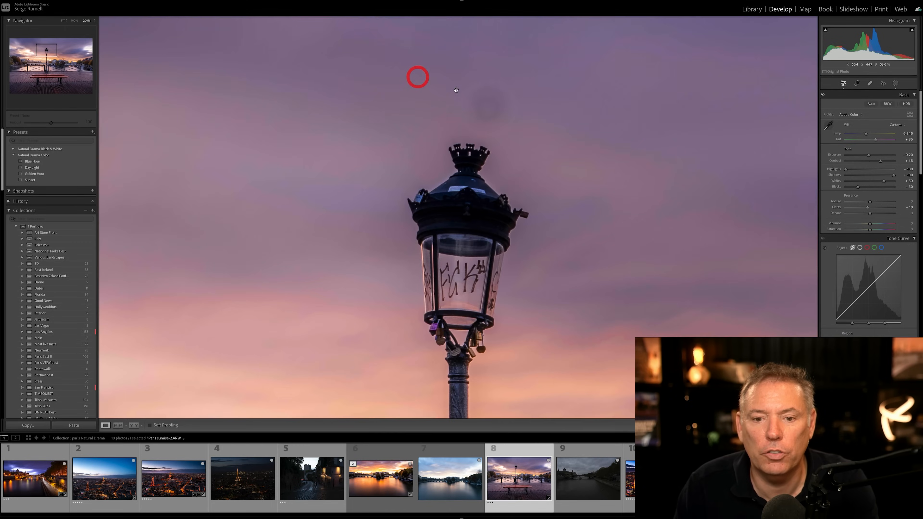
pyautogui.click(870, 83)
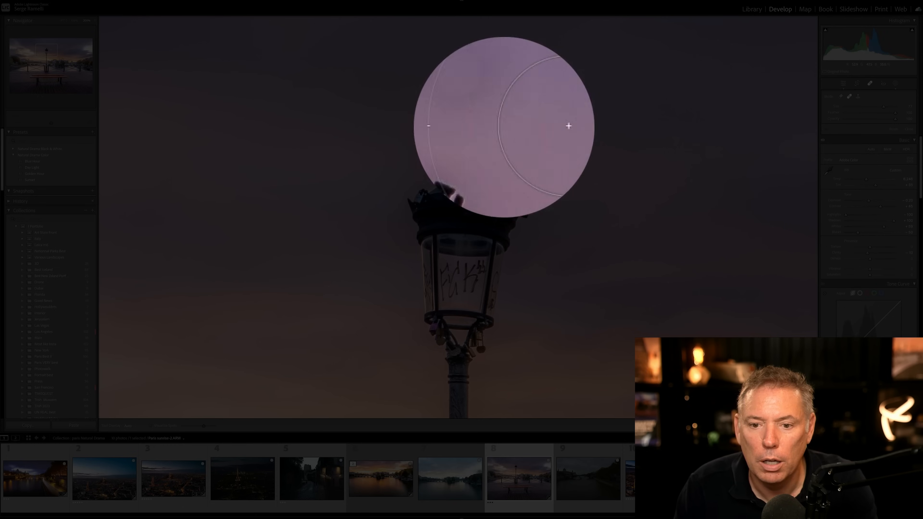
pyautogui.scroll(-1, 489, 106)
pyautogui.scroll(-1, 488, 107)
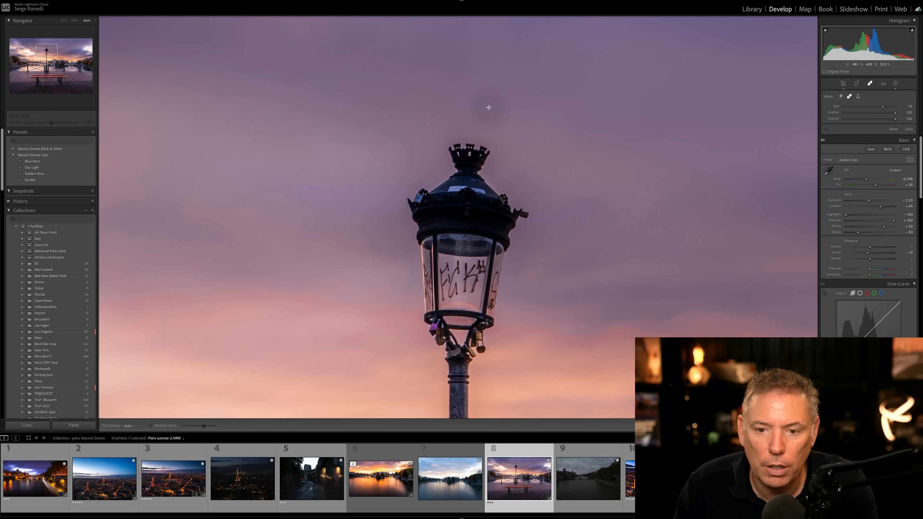
pyautogui.click(488, 107)
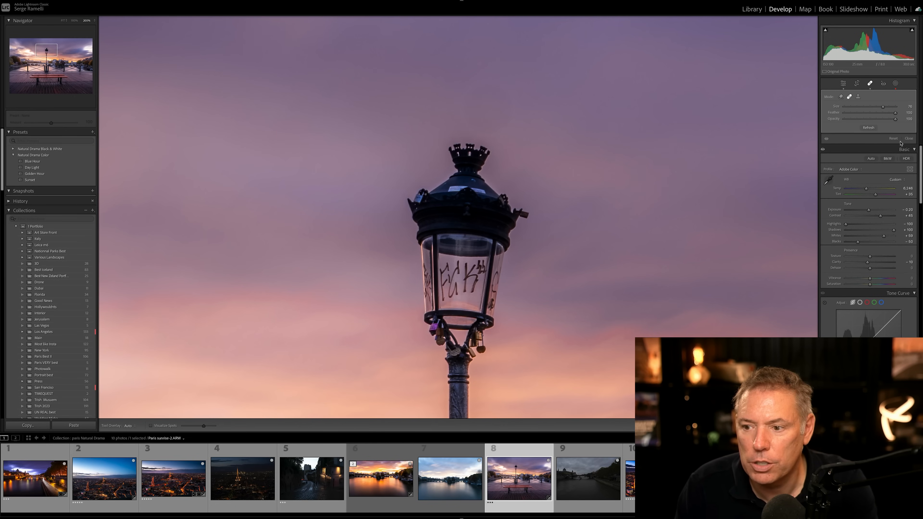
pyautogui.click(909, 138)
pyautogui.press('z')
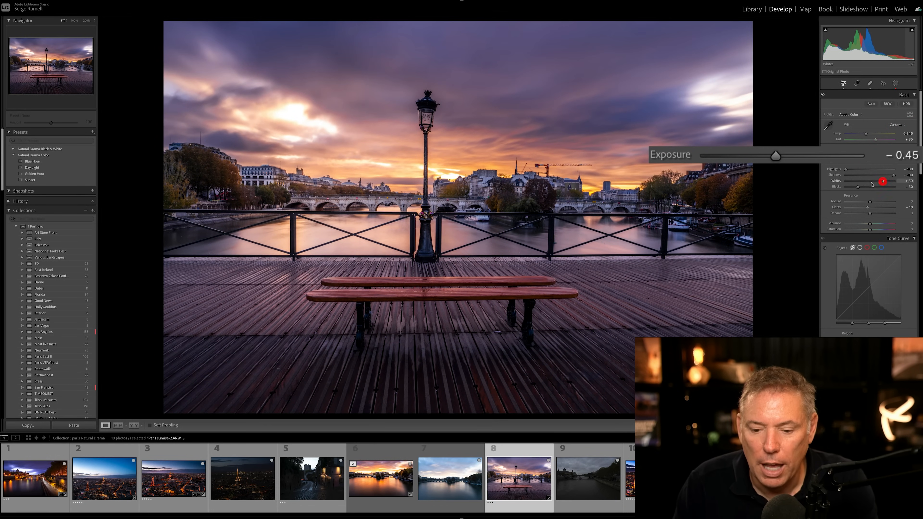
# Step: Open the dark river photo with the bridge and boat, and apply the Natural Drama preset BW Full Light III
pyautogui.click(596, 455)
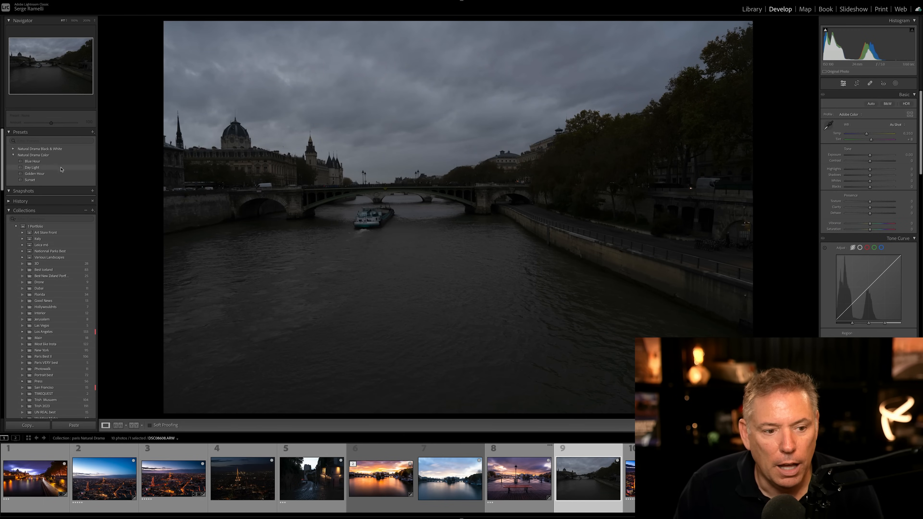
pyautogui.click(12, 149)
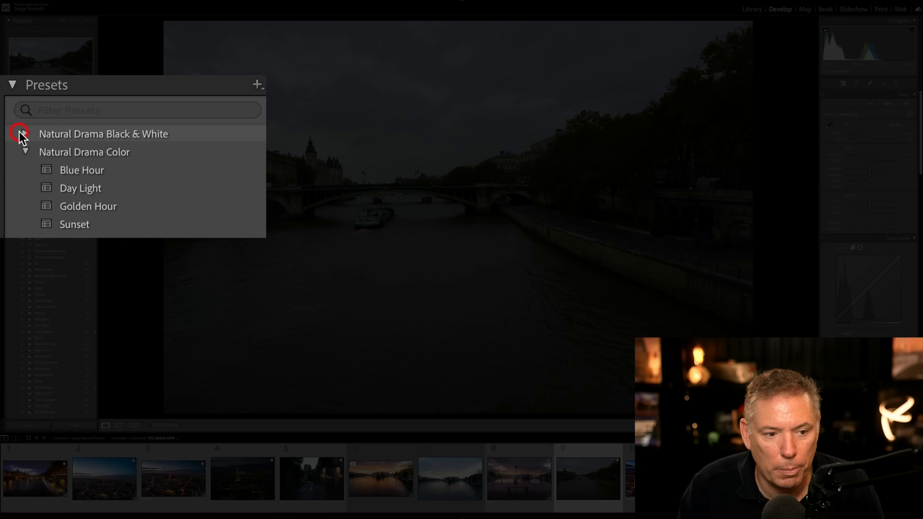
pyautogui.click(24, 135)
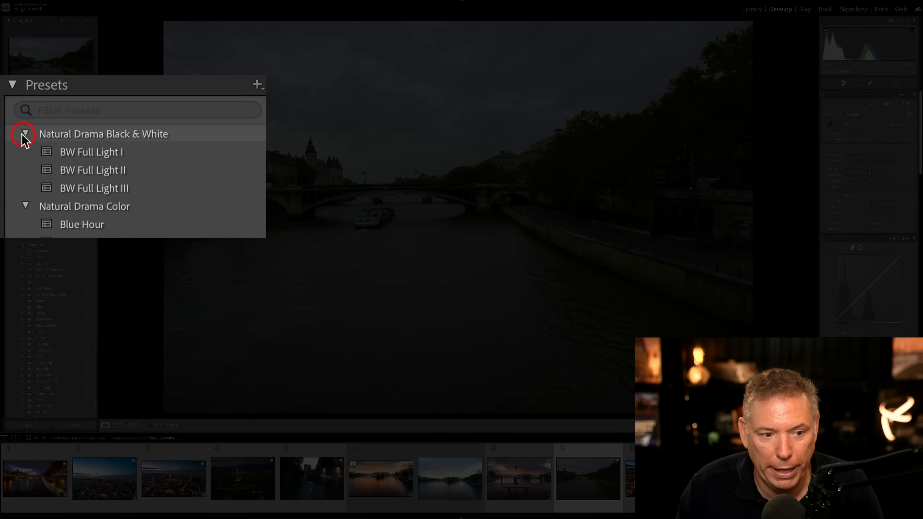
pyautogui.click(51, 167)
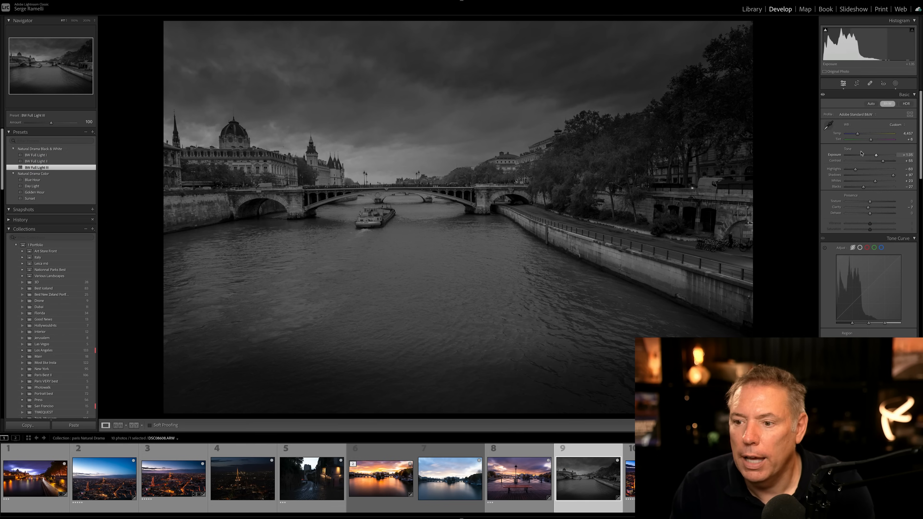
# Step: Set the black-and-white river photo's Temp to 6,322, Blacks to -40 and Whites to +39
pyautogui.moveTo(857, 136); pyautogui.dragTo(868, 135)
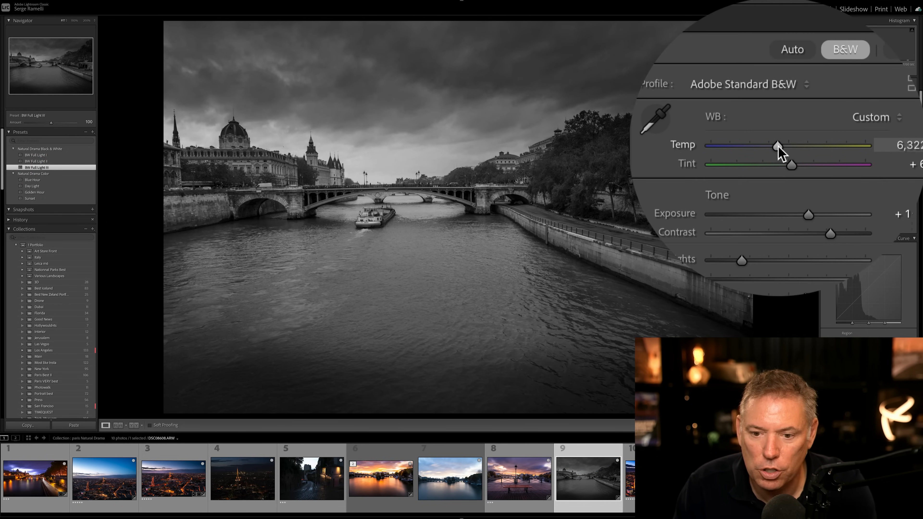
pyautogui.keyDown('alt'); pyautogui.click(863, 206); pyautogui.keyUp('alt')
pyautogui.moveTo(780, 193); pyautogui.dragTo(779, 190)
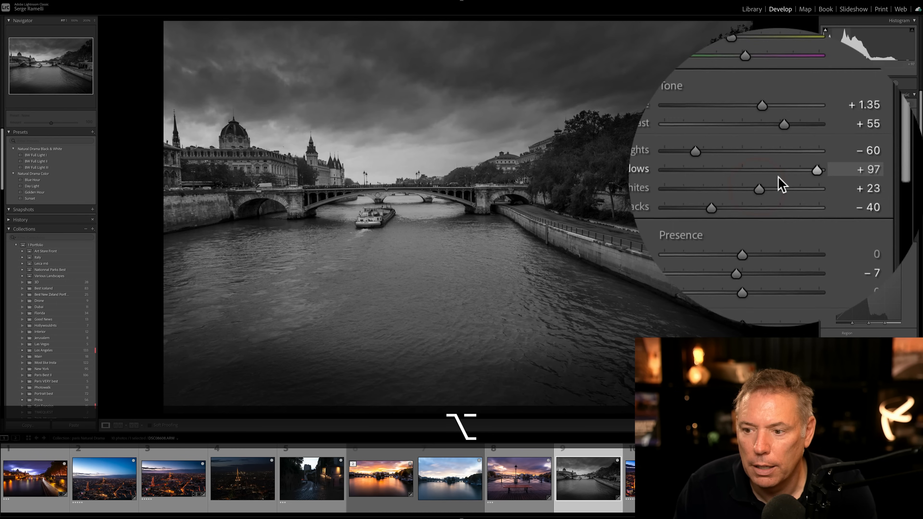
pyautogui.moveTo(875, 181); pyautogui.dragTo(879, 181)
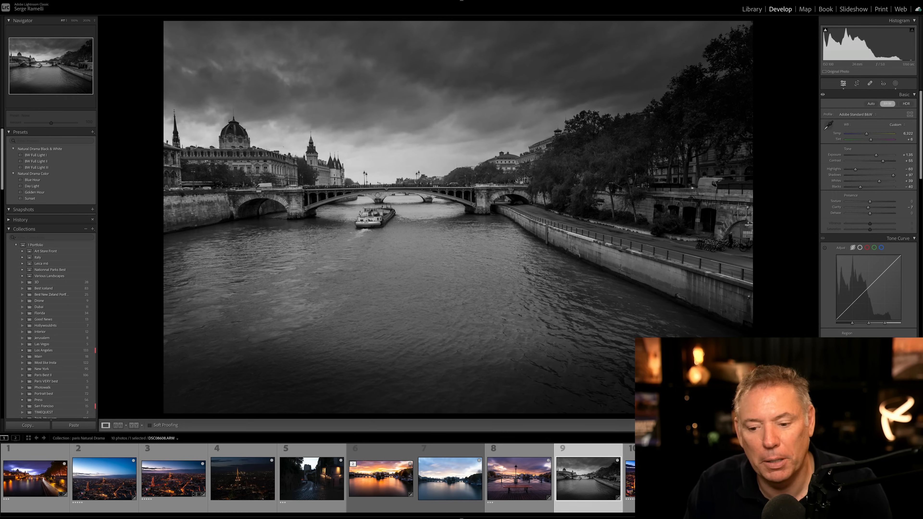
# Step: Reset the river photo's settings to compare the black-and-white edit with the unedited original, and undo the reset
pyautogui.press('super+shift+r')
pyautogui.press('super+z')
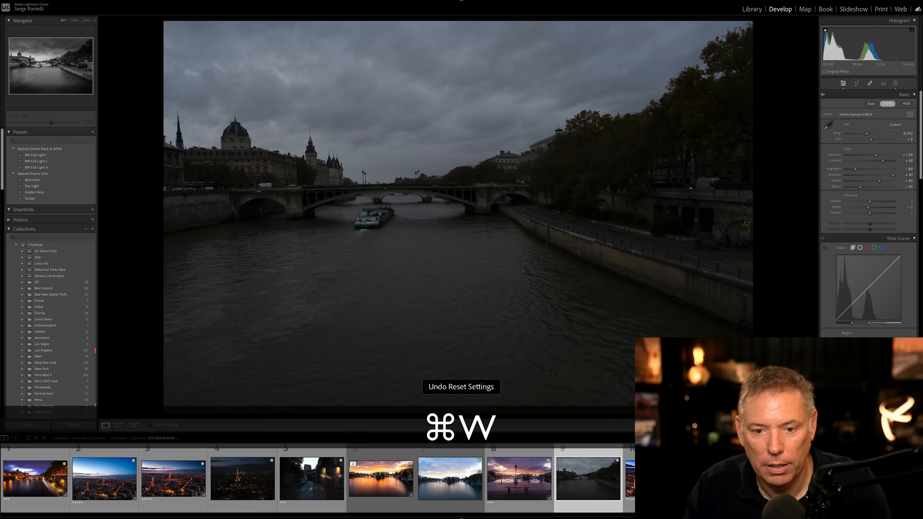